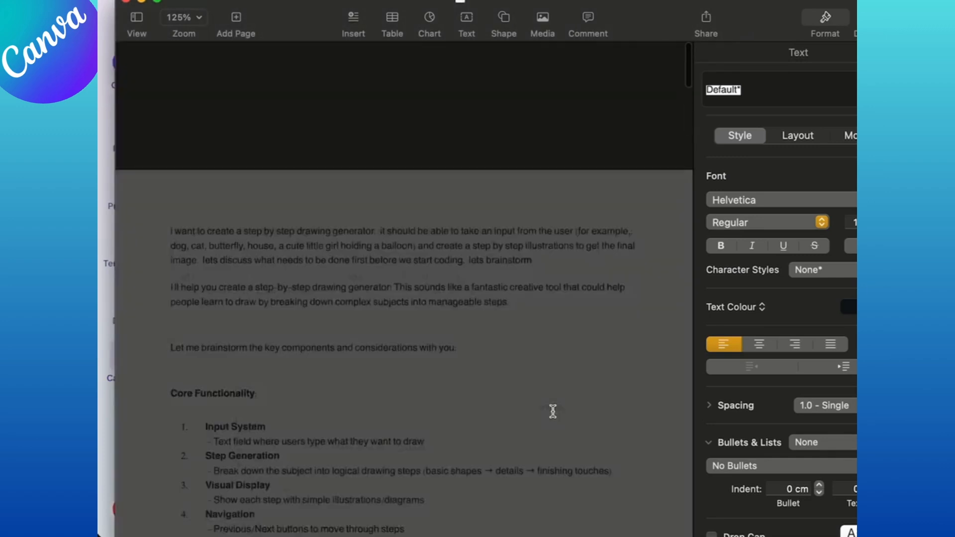
Copy the document's opening text, through "Let me brainstorm the key components and considerations with you:", and paste it into the Canva AI coding prompt.
{"action": "left_click_drag", "start_coordinate": [168, 104], "coordinate": [577, 231]}
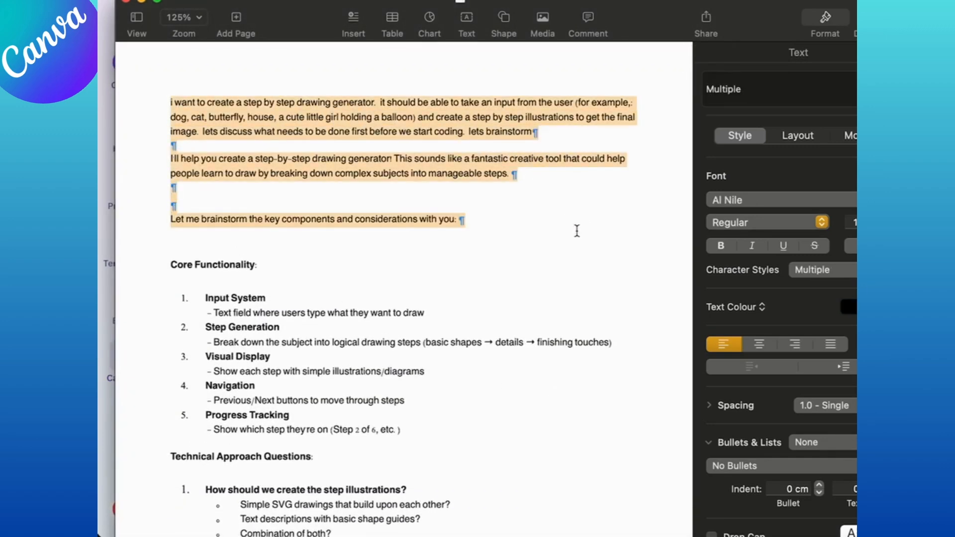
{"action": "left_click", "coordinate": [551, 280]}
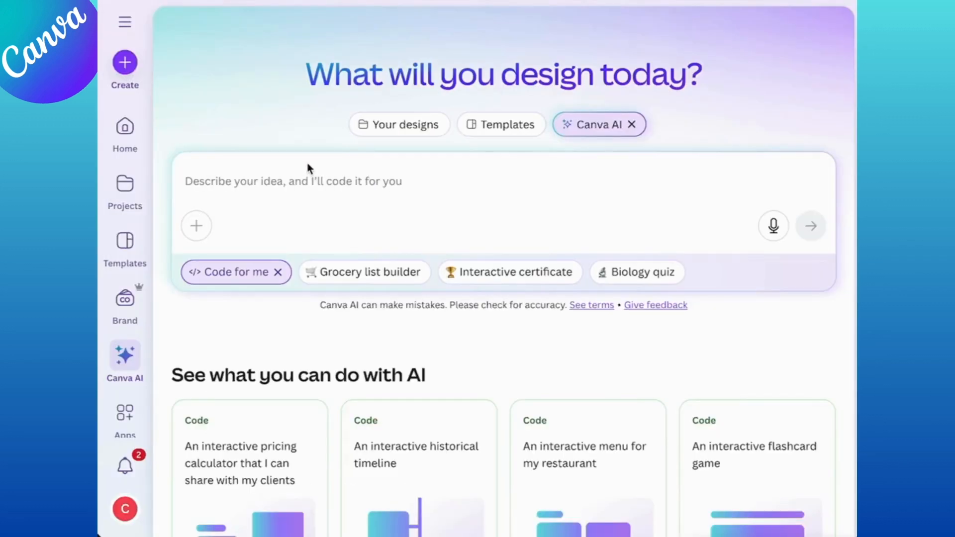
{"action": "left_click", "coordinate": [307, 186]}
{"action": "right_click", "coordinate": [307, 187]}
{"action": "left_click", "coordinate": [336, 219]}
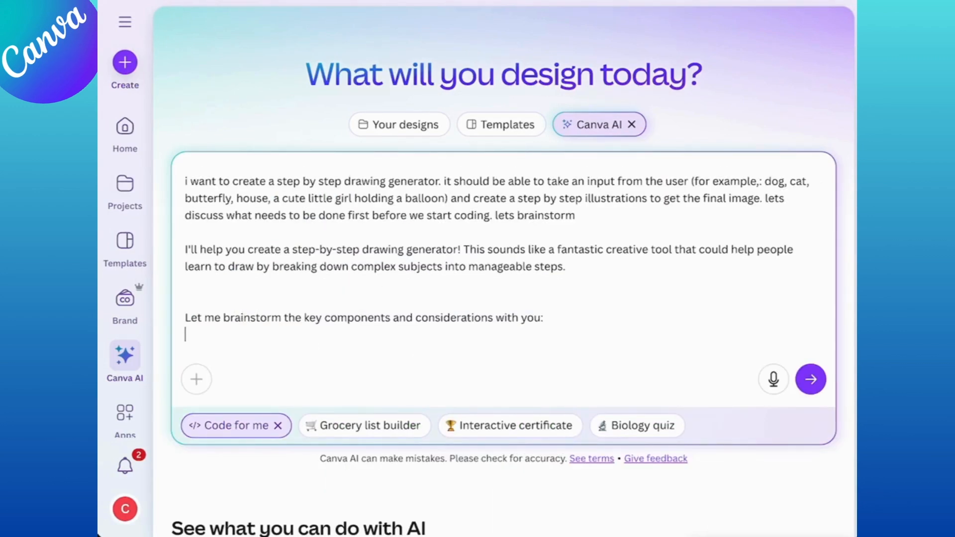
Trim the pasted prompt to its first paragraph, ending at "lets brainstorm", and submit it.
{"action": "key", "text": "BackSpace"}
{"action": "key", "text": "BackSpace"}
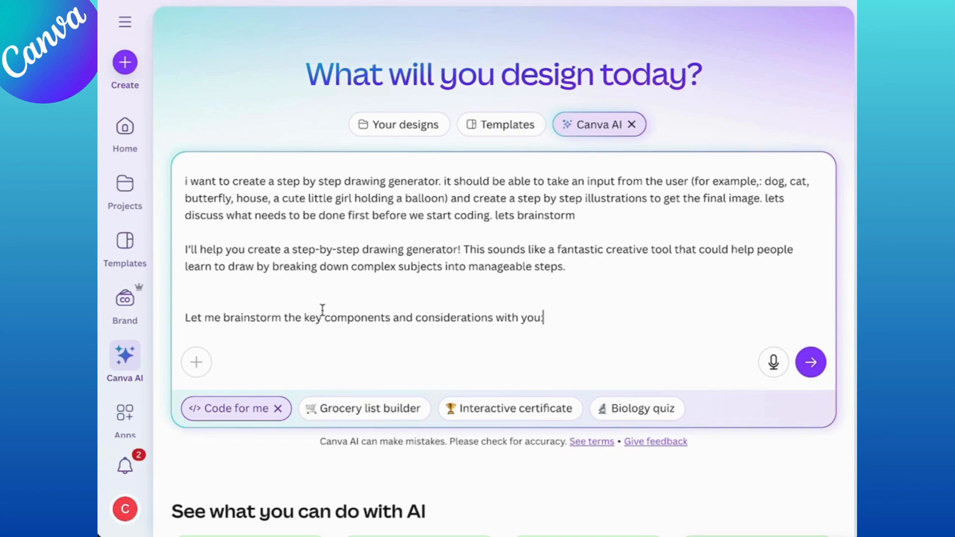
{"action": "left_click_drag", "start_coordinate": [577, 322], "coordinate": [210, 294]}
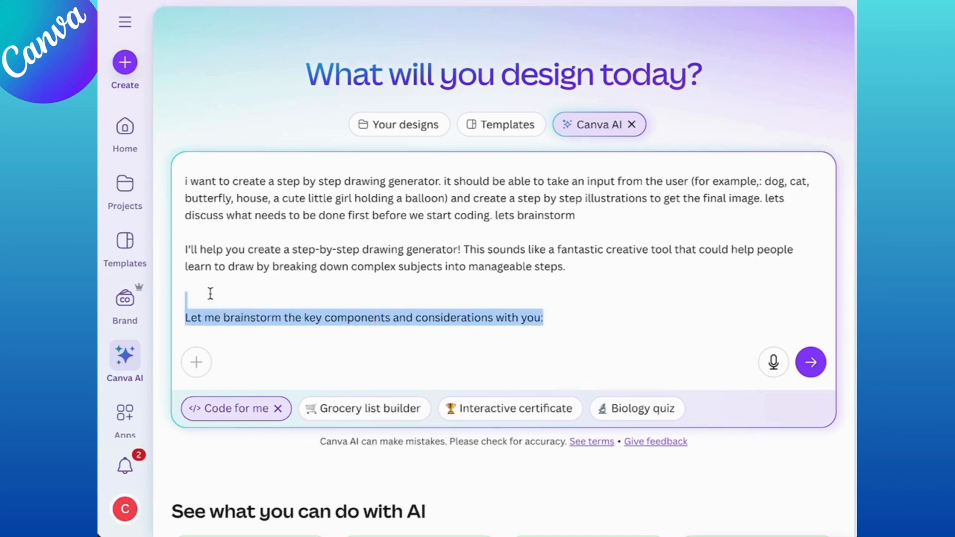
{"action": "key", "text": "BackSpace"}
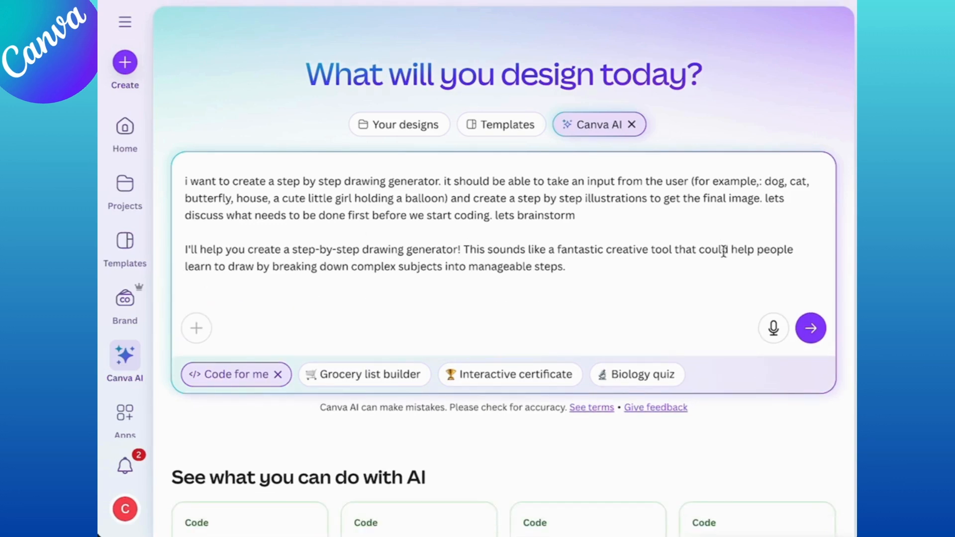
{"action": "left_click_drag", "start_coordinate": [632, 275], "coordinate": [162, 235]}
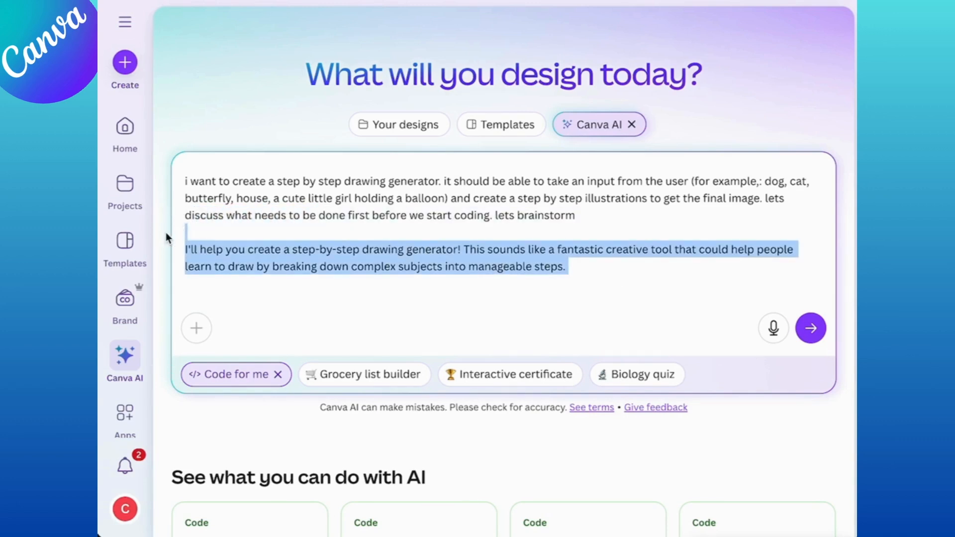
{"action": "key", "text": "BackSpace"}
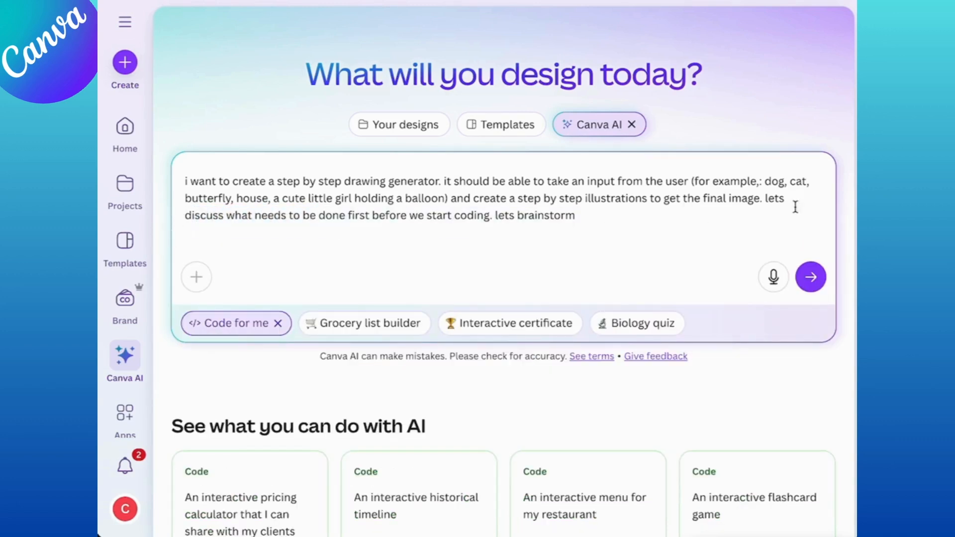
{"action": "left_click", "coordinate": [808, 277]}
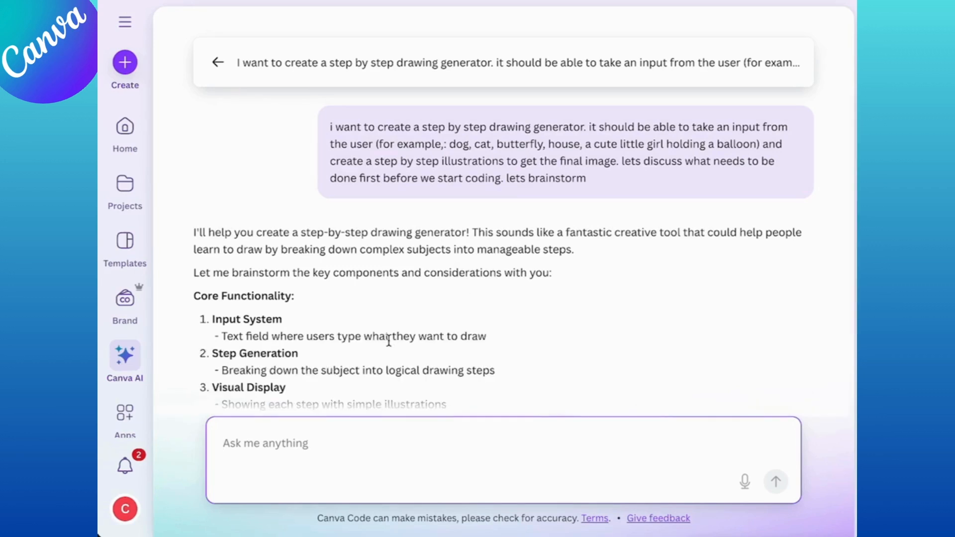
Draft a reply: "cary steps based on complexity. line drawings (similar to those in how to draw anything books)", plus a reverse step breakdown from the actual image.
{"action": "scroll", "coordinate": [387, 338], "scroll_direction": "down", "scroll_amount": 3}
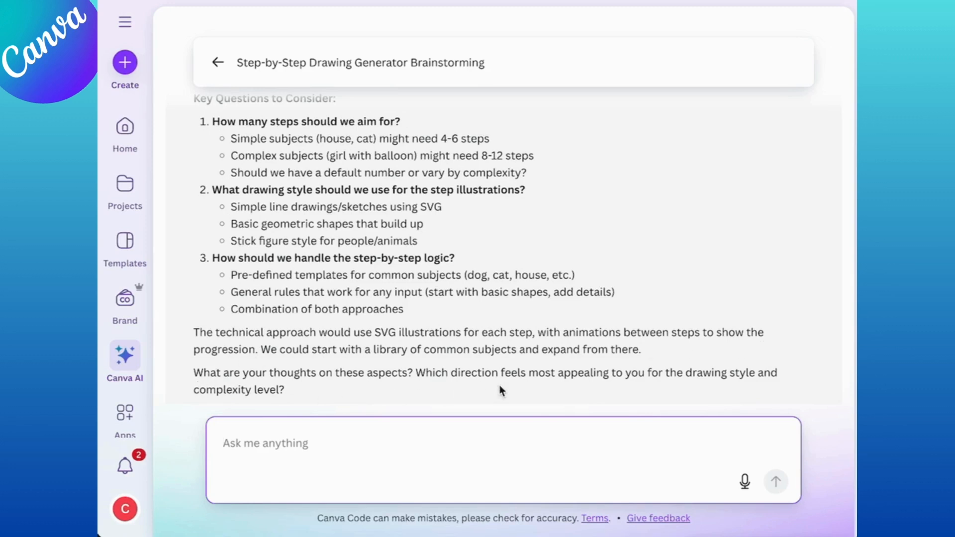
{"action": "scroll", "coordinate": [493, 321], "scroll_direction": "up", "scroll_amount": 1}
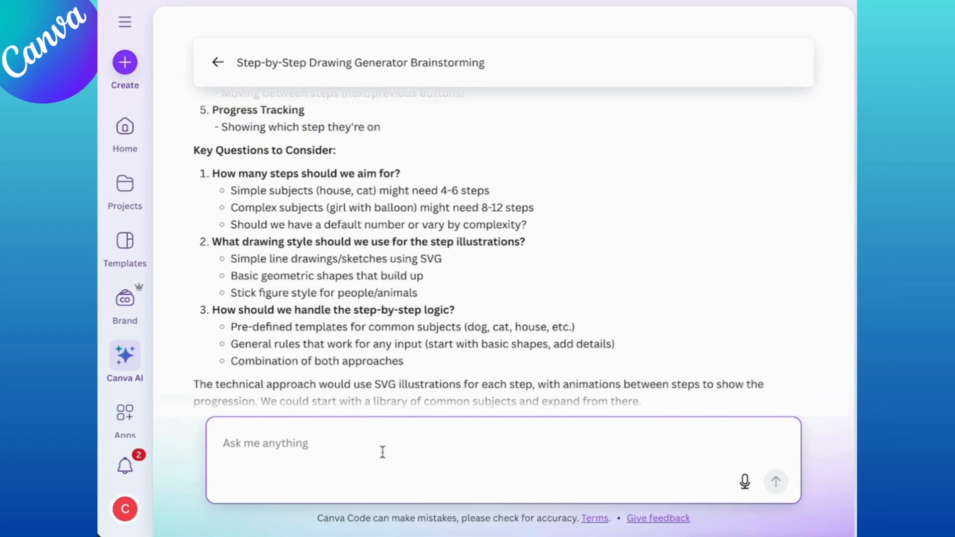
{"action": "type", "text": "cary steps based on complexity."}
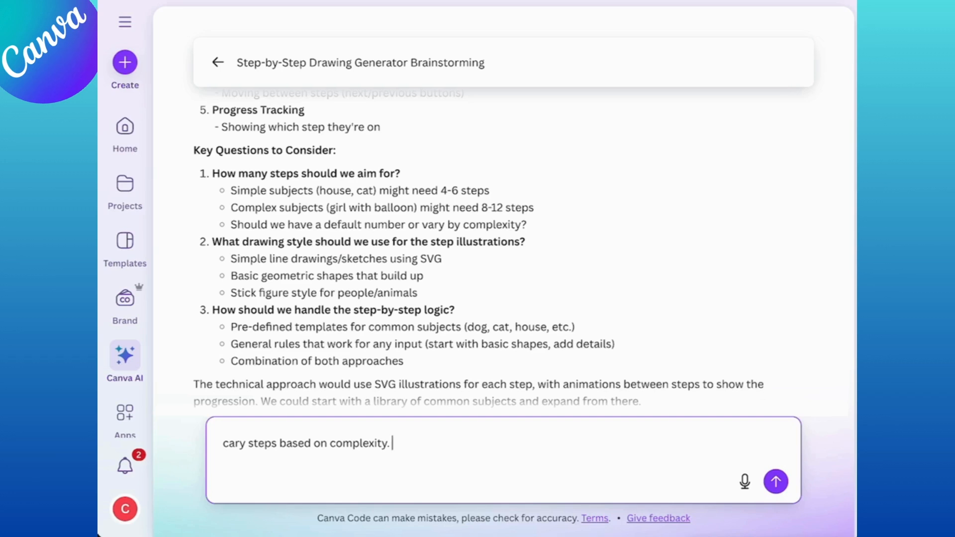
{"action": "type", "text": "line drawings (s"}
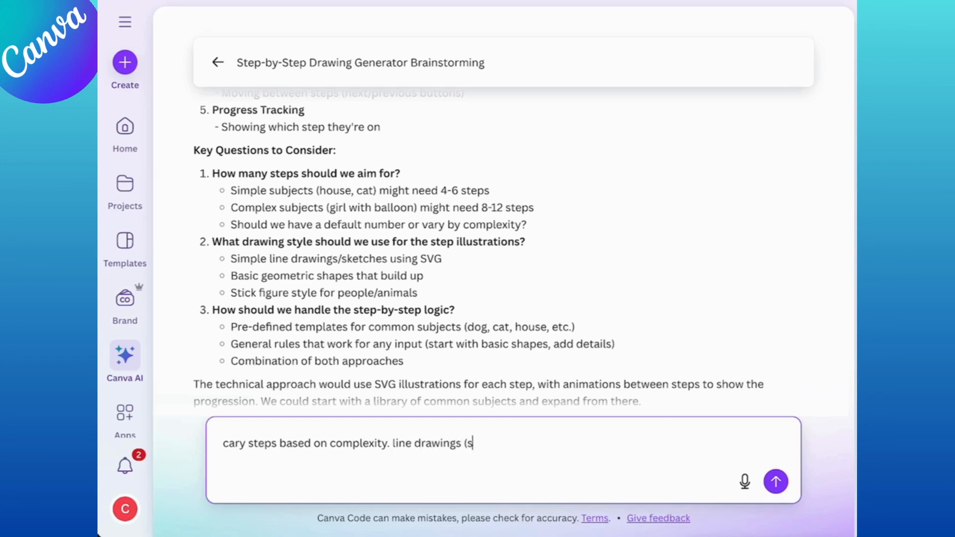
{"action": "type", "text": "imilar to those in how to draw anything books), start with the actual image and then break down the steps to get to t"}
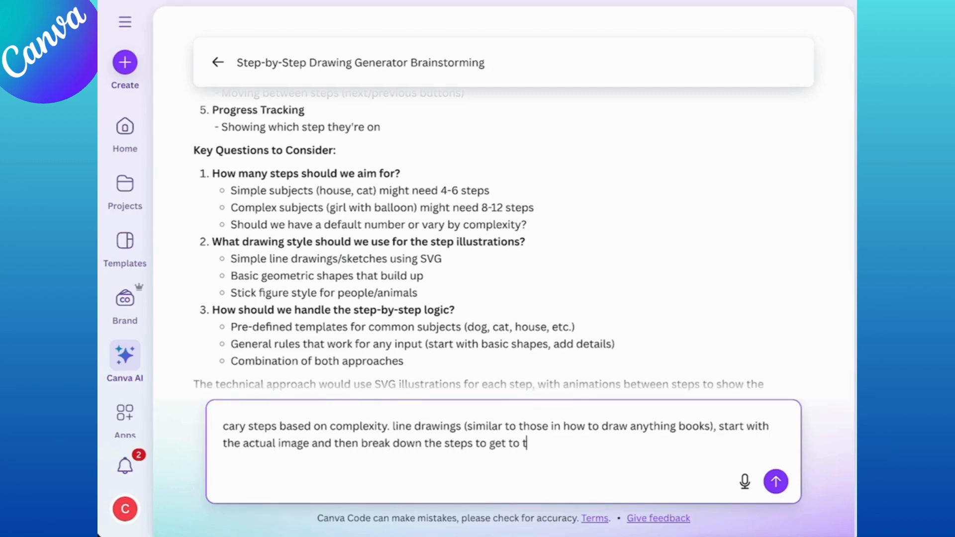
{"action": "type", "text": "he actual image (step by step by in reverse and then arrange from"}
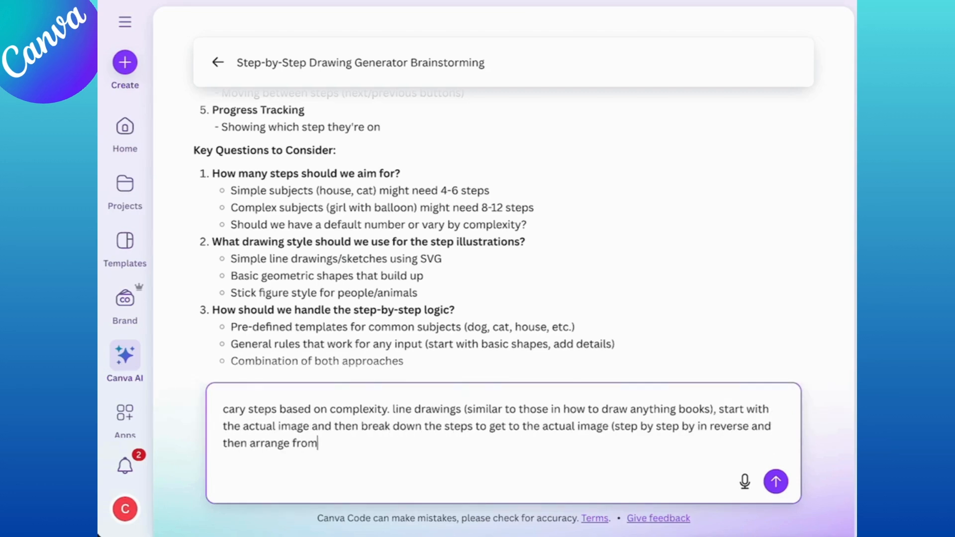
Remove the trailing "and then arrange from" from the reply and end the sentence with ")." after "in reverse".
{"action": "key", "text": "BackSpace"}
{"action": "key", "text": "BackSpace"}
{"action": "key", "text": "BackSpace"}
{"action": "key", "text": "BackSpace"}
{"action": "key", "text": "BackSpace"}
{"action": "key", "text": "BackSpace"}
{"action": "key", "text": "BackSpace"}
{"action": "key", "text": "BackSpace"}
{"action": "key", "text": "BackSpace"}
{"action": "key", "text": "BackSpace"}
{"action": "key", "text": "BackSpace"}
{"action": "key", "text": "BackSpace"}
{"action": "key", "text": "BackSpace"}
{"action": "key", "text": "BackSpace"}
{"action": "key", "text": "BackSpace"}
{"action": "key", "text": "BackSpace"}
{"action": "key", "text": "BackSpace"}
{"action": "key", "text": "BackSpace"}
{"action": "key", "text": "BackSpace"}
{"action": "type", "text": ")."}
Add "use SVG illustrations for each step." to the end of the reply, reusing the assistant's wording, and send it.
{"action": "left_click_drag", "start_coordinate": [352, 316], "coordinate": [532, 315]}
{"action": "key", "text": "ctrl+c"}
{"action": "left_click", "coordinate": [768, 444]}
{"action": "key", "text": "ctrl+v"}
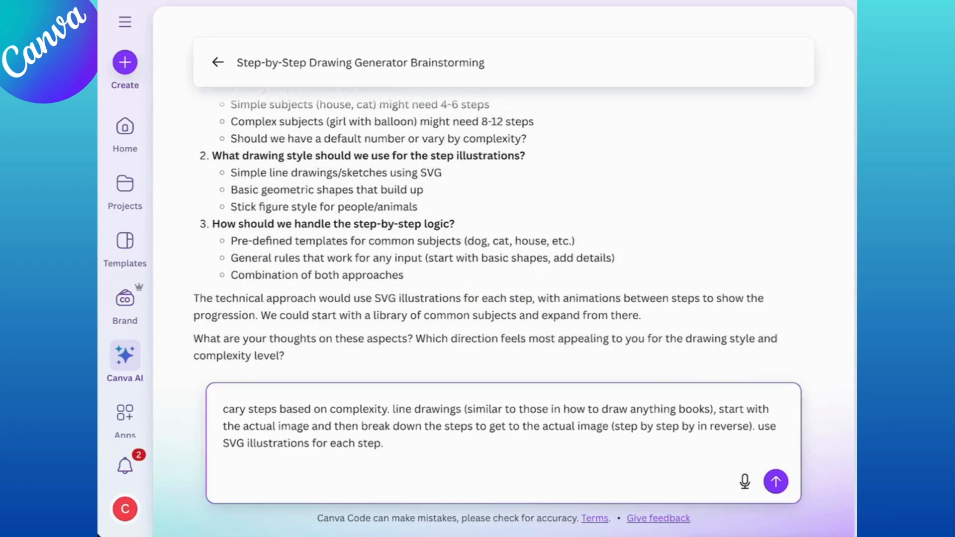
{"action": "key", "text": "Return"}
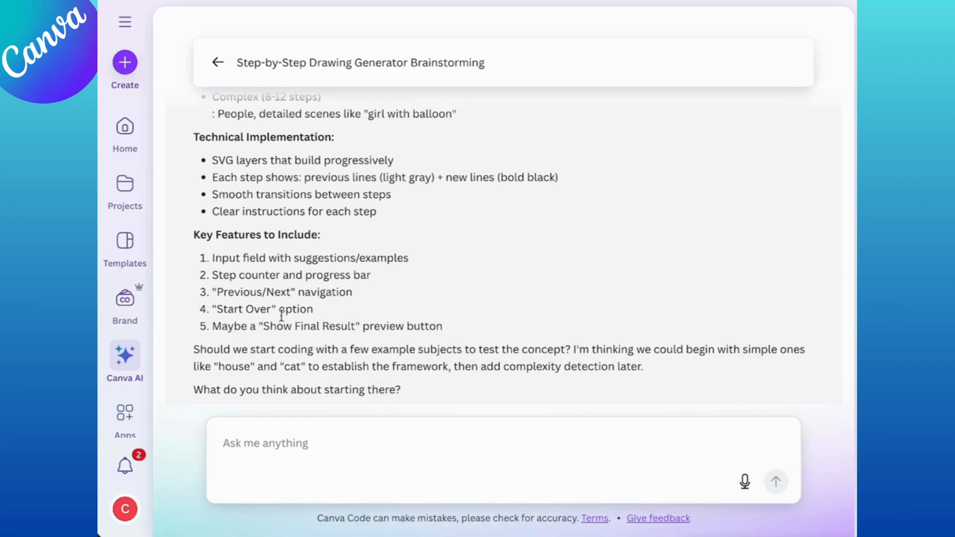
Send "i want all the generations to appear as a single file. i do not want to use any previous/next step to see the progression.".
{"action": "left_click", "coordinate": [269, 443]}
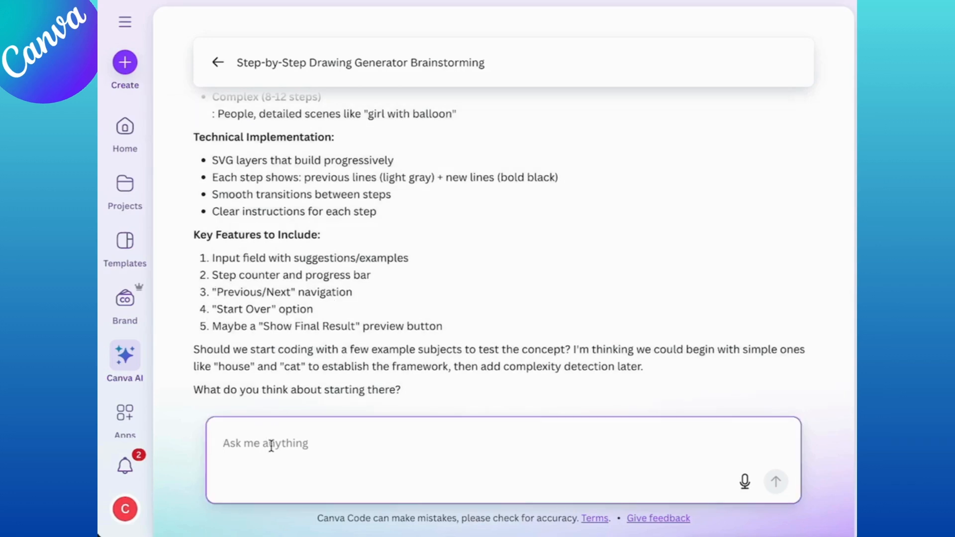
{"action": "type", "text": "i want"}
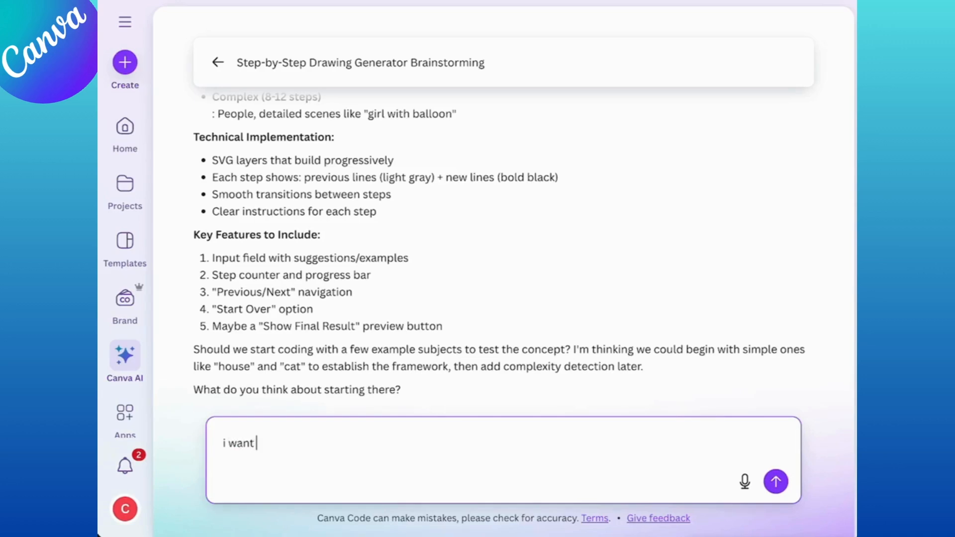
{"action": "type", "text": " all the gen"}
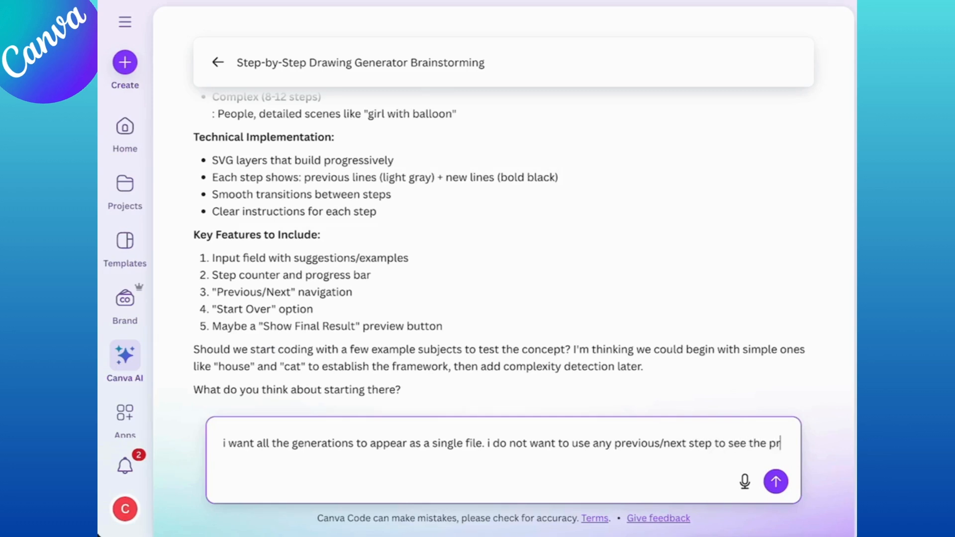
{"action": "type", "text": "ogression."}
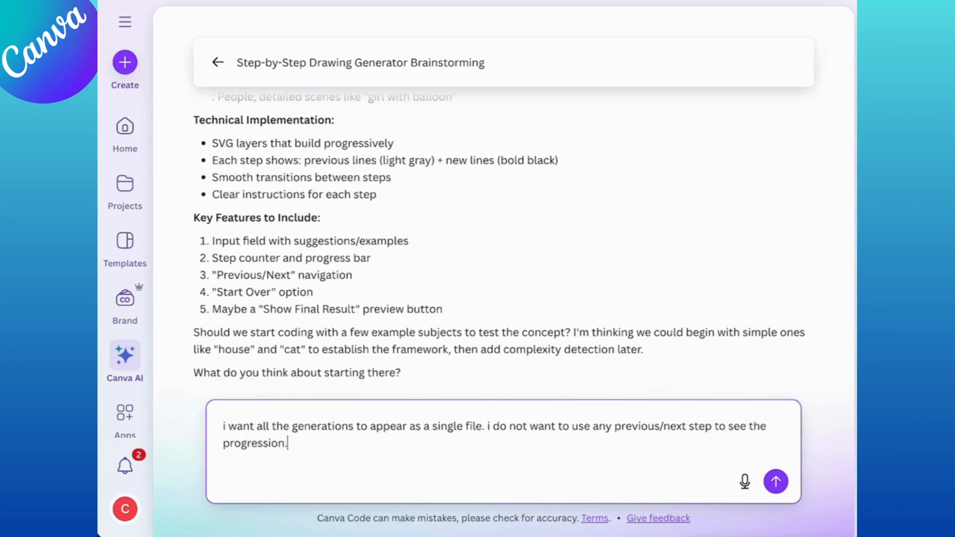
{"action": "key", "text": "Return"}
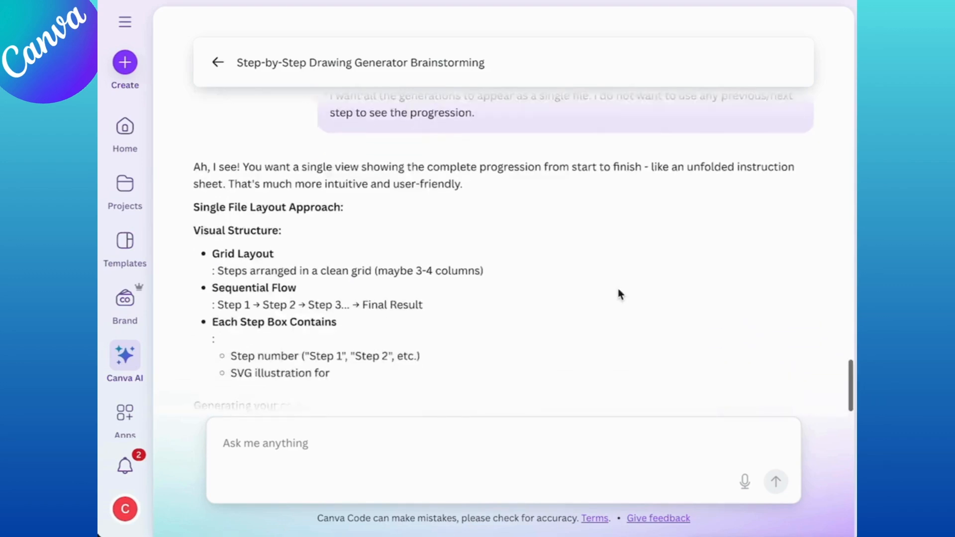
Read through the proposed single-file layout, including its visual structure, progressive building, layout benefits and implementation details.
{"action": "scroll", "coordinate": [462, 238], "scroll_direction": "up", "scroll_amount": 2}
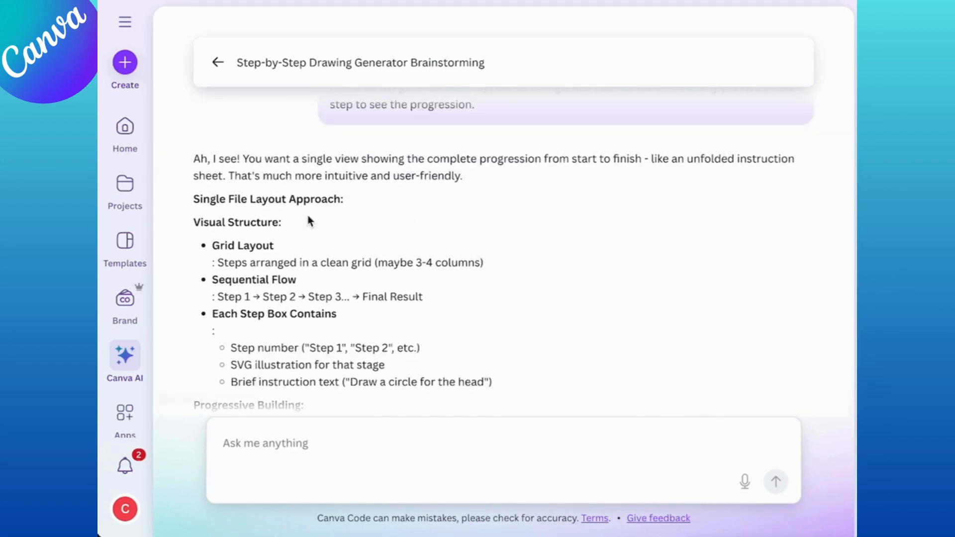
{"action": "scroll", "coordinate": [517, 296], "scroll_direction": "down", "scroll_amount": 8}
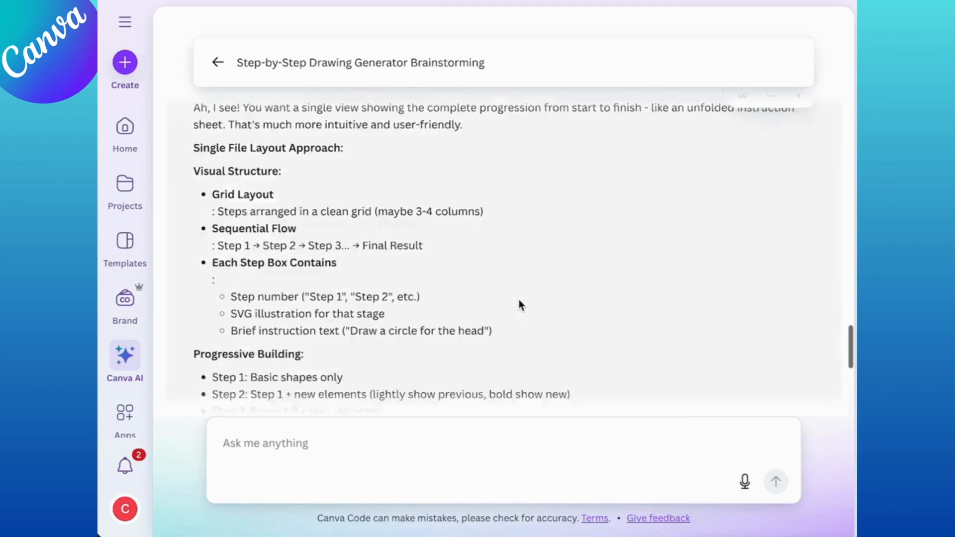
{"action": "scroll", "coordinate": [448, 278], "scroll_direction": "up", "scroll_amount": 6}
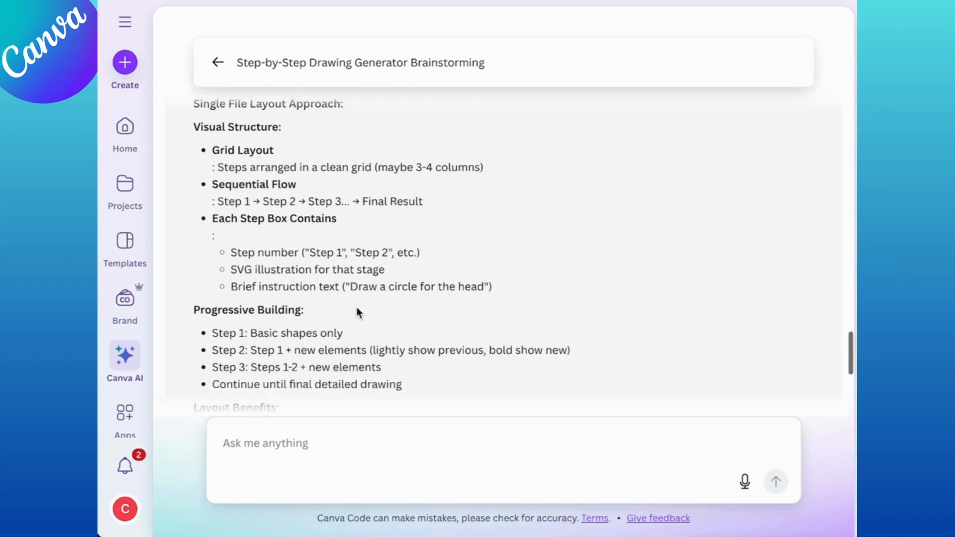
{"action": "scroll", "coordinate": [358, 311], "scroll_direction": "down", "scroll_amount": 3}
{"action": "scroll", "coordinate": [358, 311], "scroll_direction": "down", "scroll_amount": 3}
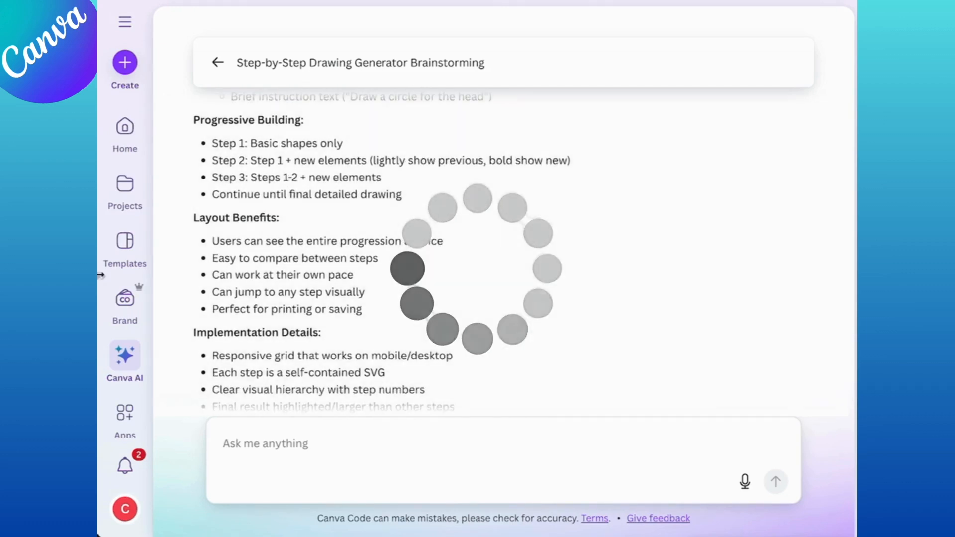
{"action": "scroll", "coordinate": [356, 285], "scroll_direction": "down", "scroll_amount": 2}
{"action": "scroll", "coordinate": [355, 284], "scroll_direction": "down", "scroll_amount": 1}
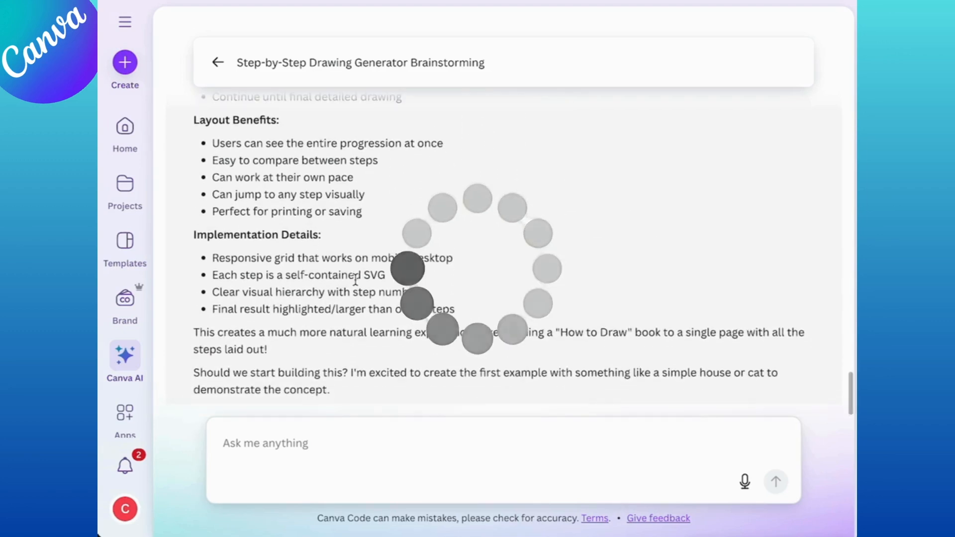
{"action": "scroll", "coordinate": [369, 358], "scroll_direction": "up", "scroll_amount": 4}
{"action": "scroll", "coordinate": [313, 387], "scroll_direction": "down", "scroll_amount": 4}
Send the message "lets code and see how it looks" to have the drawing generator coded.
{"action": "left_click", "coordinate": [348, 429]}
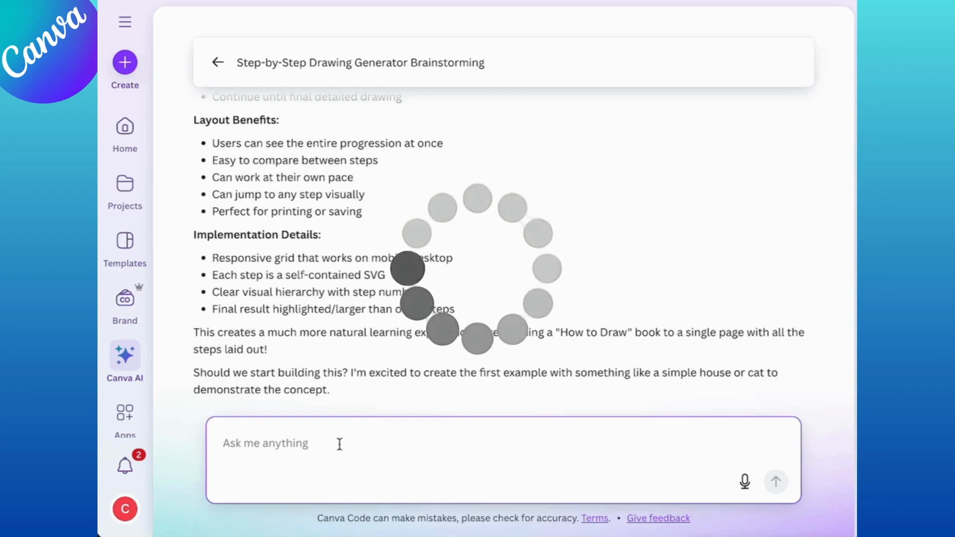
{"action": "type", "text": "lets try ans see"}
{"action": "key", "text": "BackSpace"}
{"action": "key", "text": "BackSpace"}
{"action": "key", "text": "BackSpace"}
{"action": "key", "text": "BackSpace"}
{"action": "key", "text": "BackSpace"}
{"action": "key", "text": "BackSpace"}
{"action": "key", "text": "BackSpace"}
{"action": "key", "text": "BackSpace"}
{"action": "key", "text": "BackSpace"}
{"action": "key", "text": "BackSpace"}
{"action": "key", "text": "BackSpace"}
{"action": "type", "text": "code and see how it looks"}
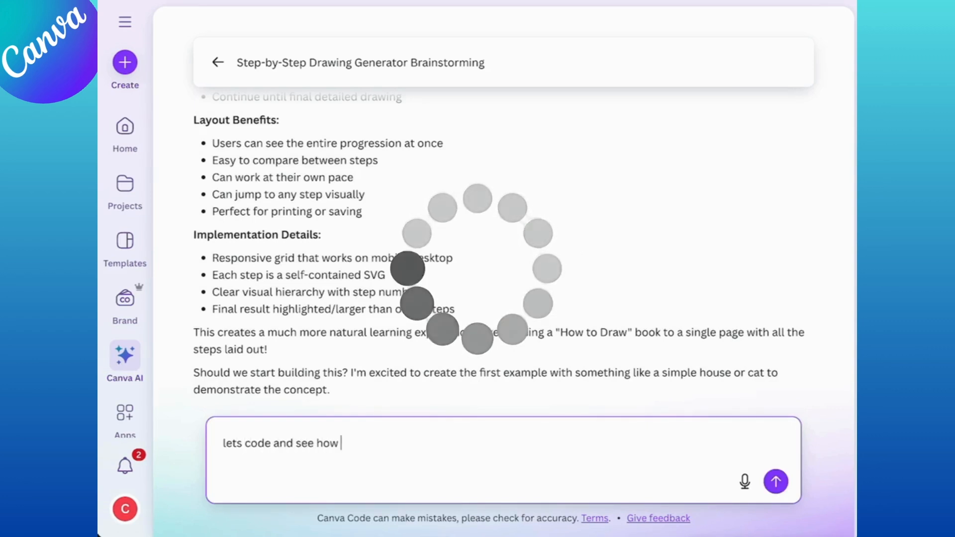
{"action": "key", "text": "Return"}
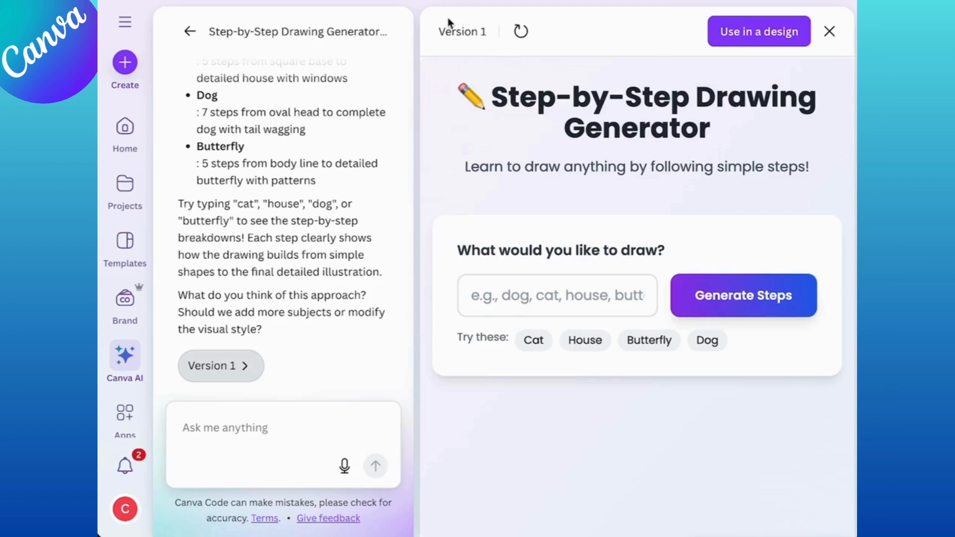
Try the suggested subjects in the generated app, settle on Dog, generate its drawing steps and look through the illustrations.
{"action": "left_click", "coordinate": [548, 297]}
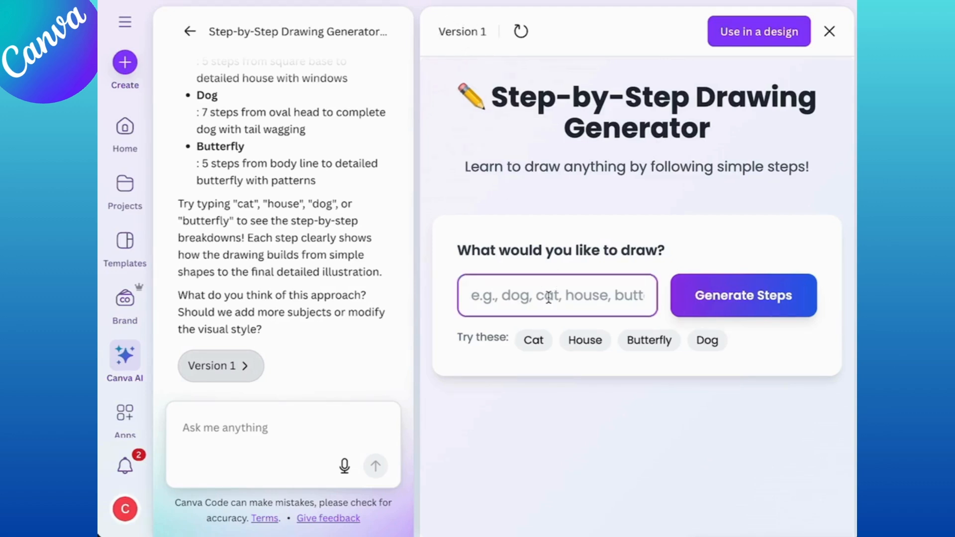
{"action": "type", "text": "cat"}
{"action": "left_click", "coordinate": [531, 343]}
{"action": "left_click", "coordinate": [567, 347]}
{"action": "left_click", "coordinate": [652, 348]}
{"action": "left_click", "coordinate": [723, 348]}
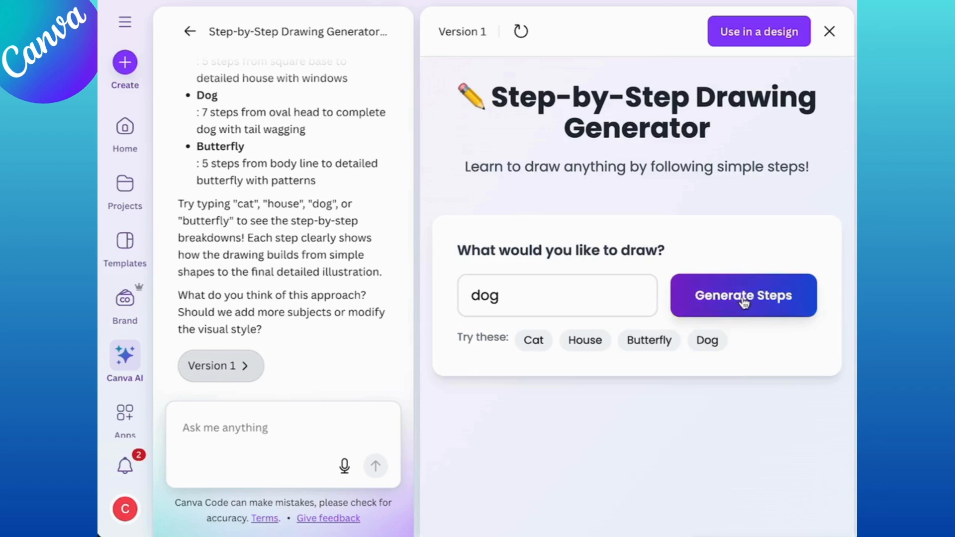
{"action": "left_click", "coordinate": [741, 299]}
{"action": "scroll", "coordinate": [786, 300], "scroll_direction": "down", "scroll_amount": 10}
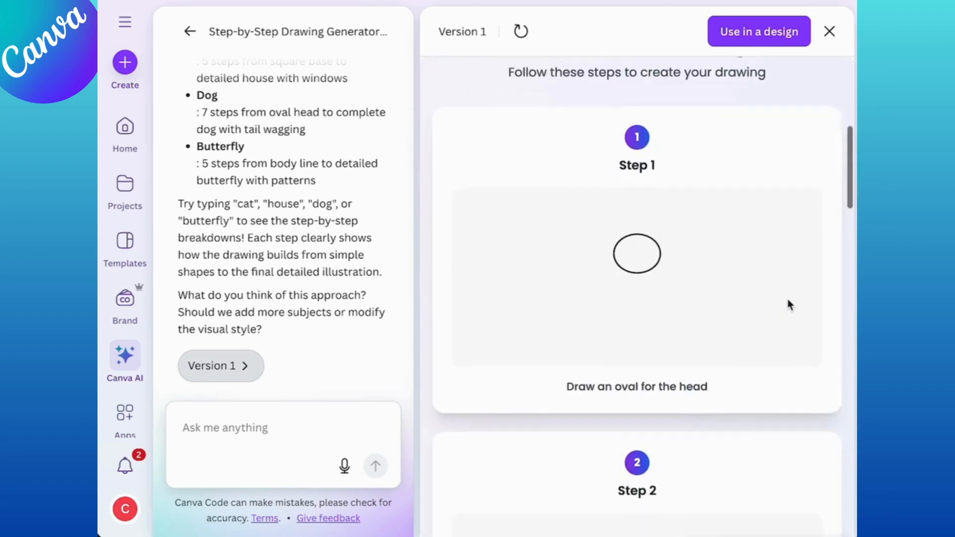
{"action": "scroll", "coordinate": [787, 299], "scroll_direction": "down", "scroll_amount": 10}
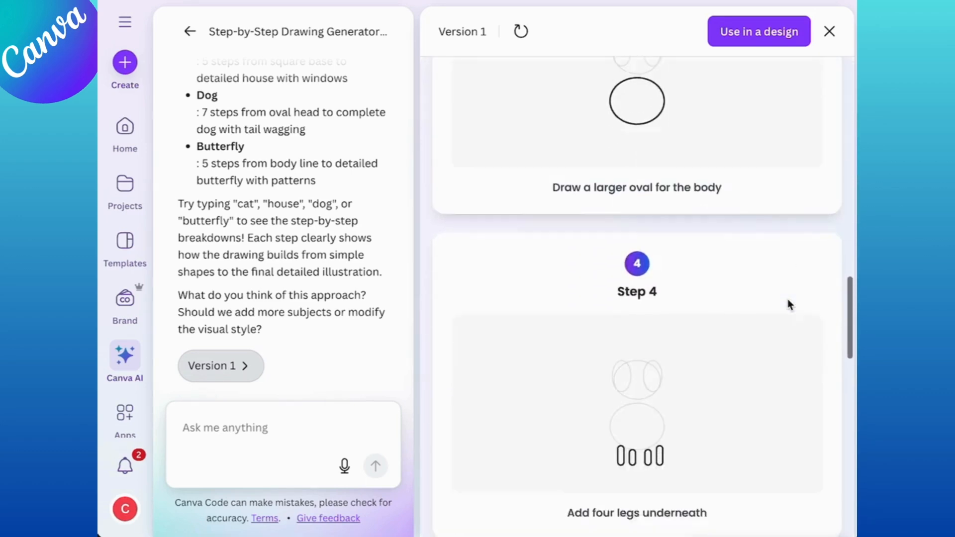
{"action": "scroll", "coordinate": [787, 299], "scroll_direction": "down", "scroll_amount": 10}
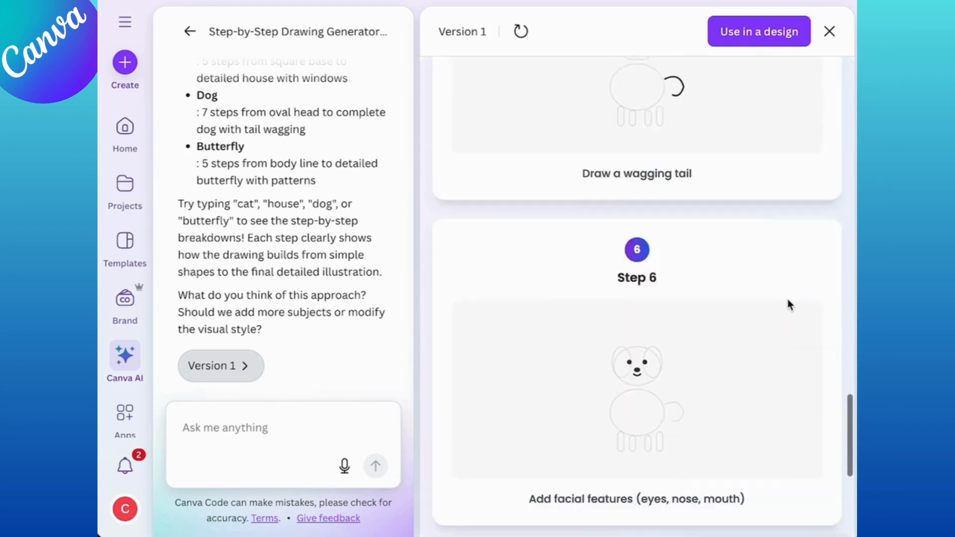
Write in the chat reply "so cute. the steps are ok. but its geometric and does not look natural at all.".
{"action": "scroll", "coordinate": [786, 299], "scroll_direction": "down", "scroll_amount": 5}
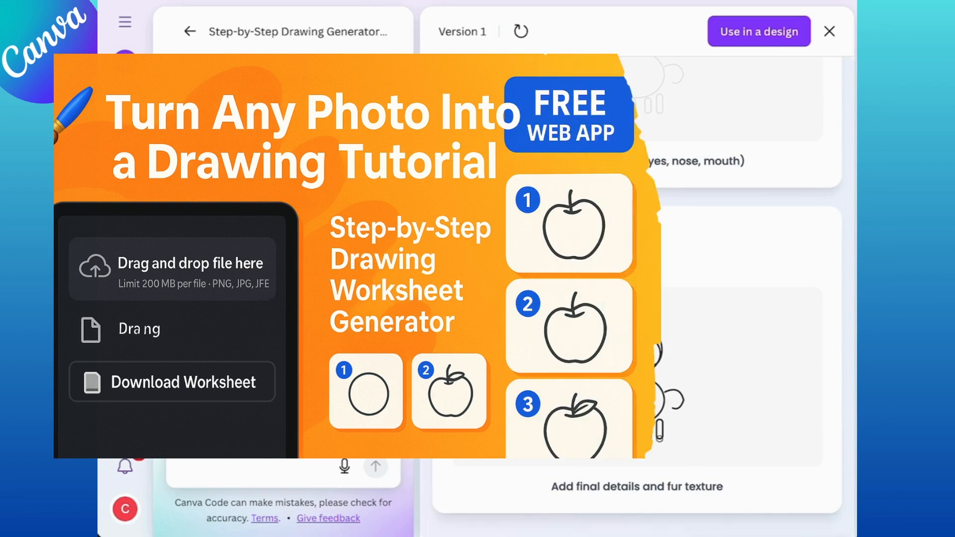
{"action": "left_click", "coordinate": [225, 424]}
{"action": "type", "text": "so"}
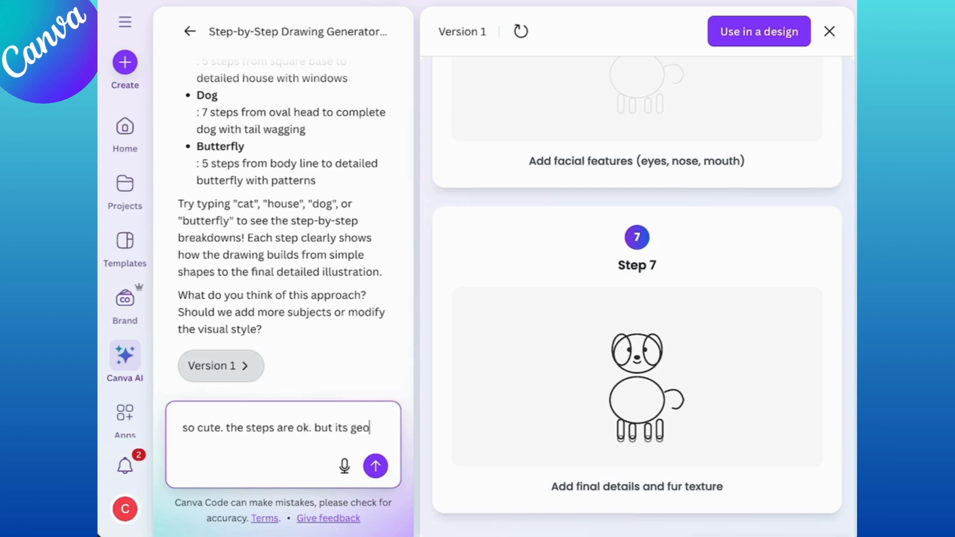
{"action": "type", "text": "metric and does not l"}
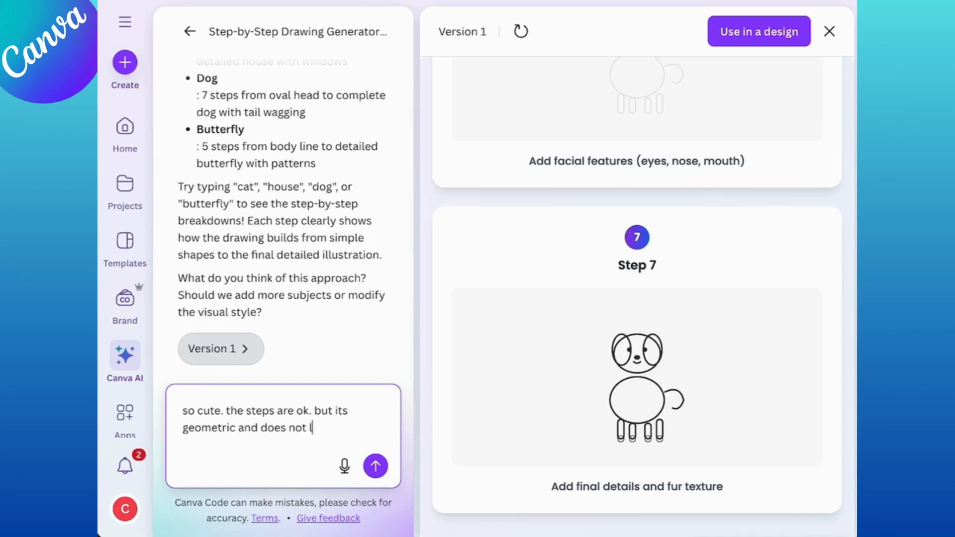
{"action": "type", "text": "ook natural at all."}
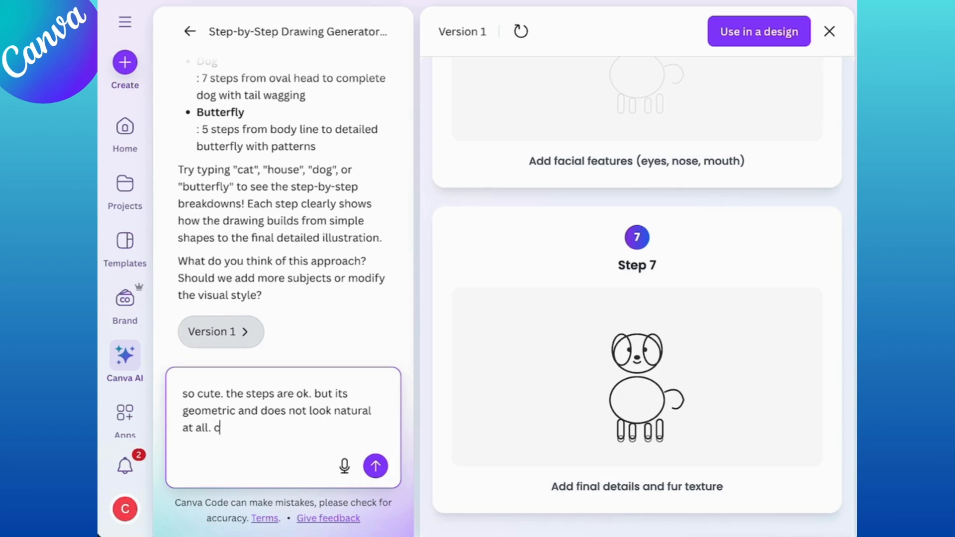
Add to the reply "can we try something like creating the final realistic simplified drawing of any input first.".
{"action": "type", "text": " can we try some"}
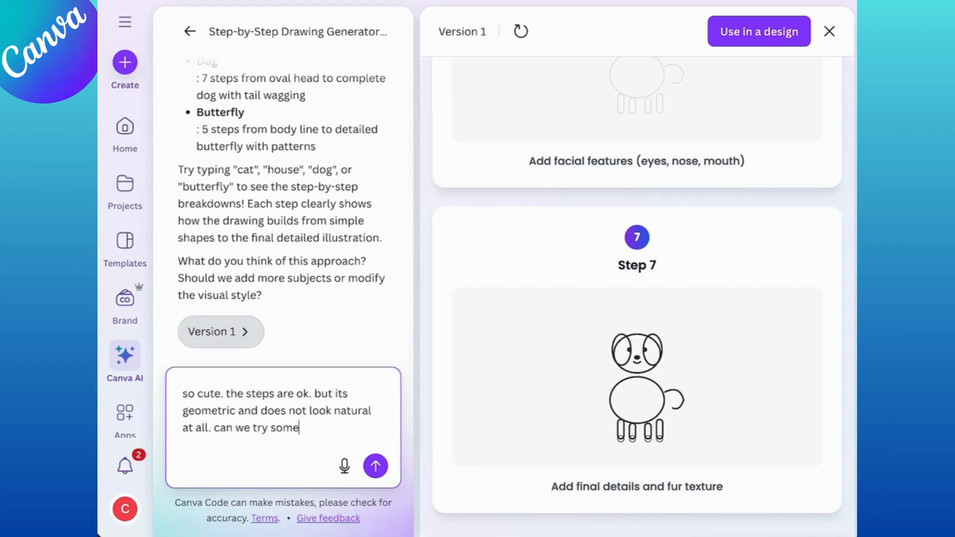
{"action": "type", "text": "thing like crea"}
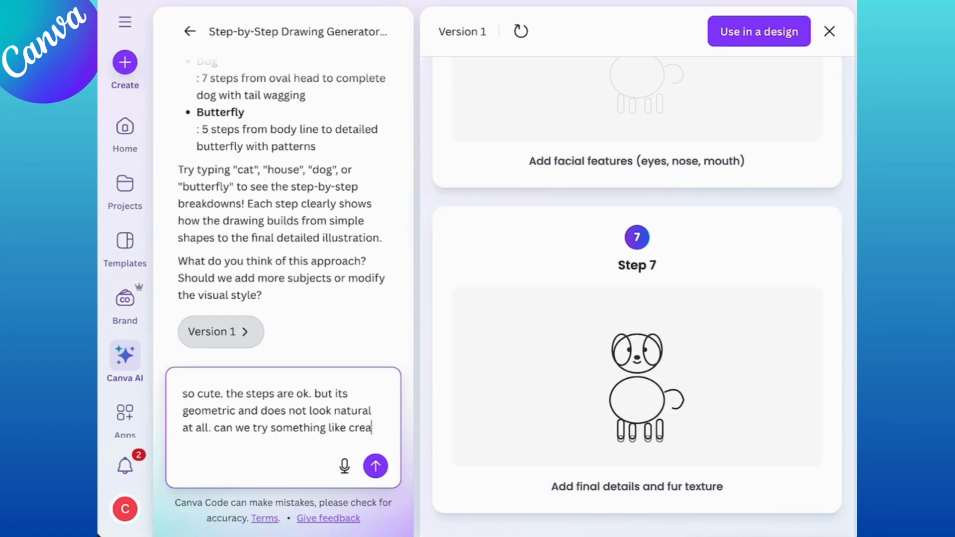
{"action": "type", "text": "ting the final realistic simplified"}
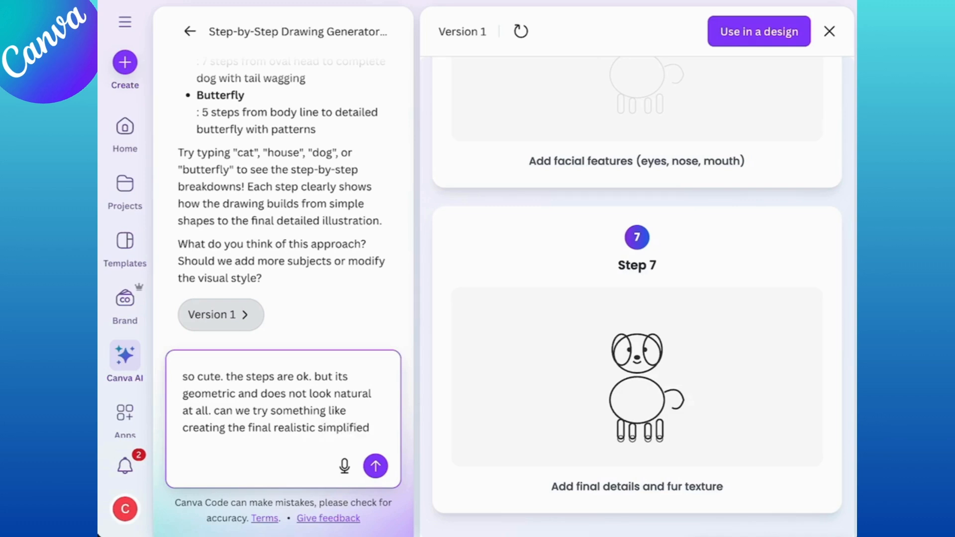
{"action": "type", "text": "awing of any input"}
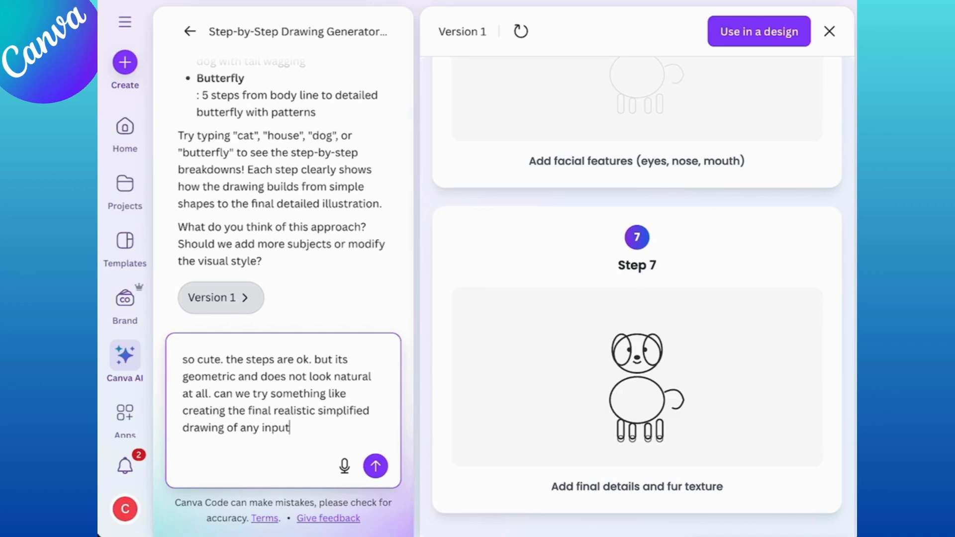
Ask to erase portions one by one for each step, rearrange them so the drawing emerges from the beginning by reverse engineering, and send the message.
{"action": "type", "text": ". then we erase portions of it one "}
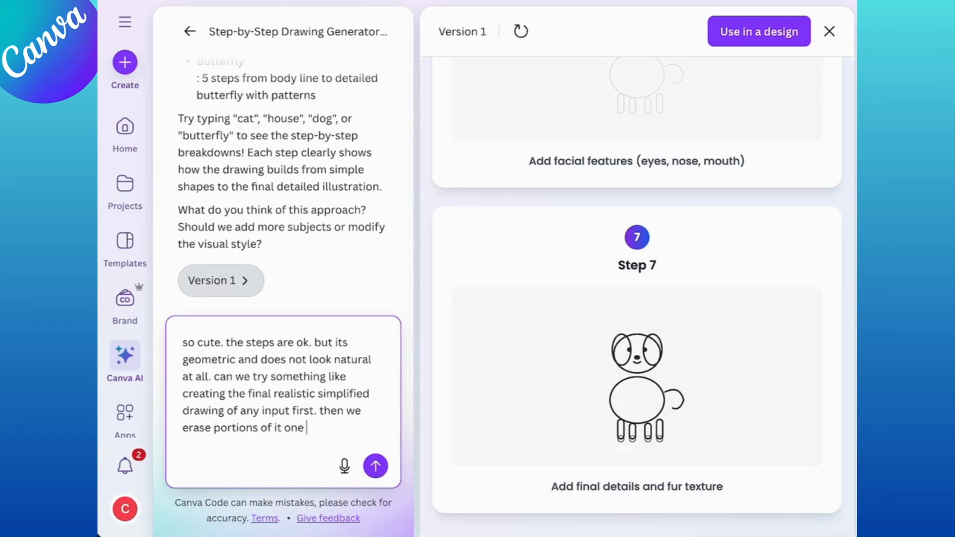
{"action": "type", "text": "by one to make each steps. finally rearrange it such that we show th"}
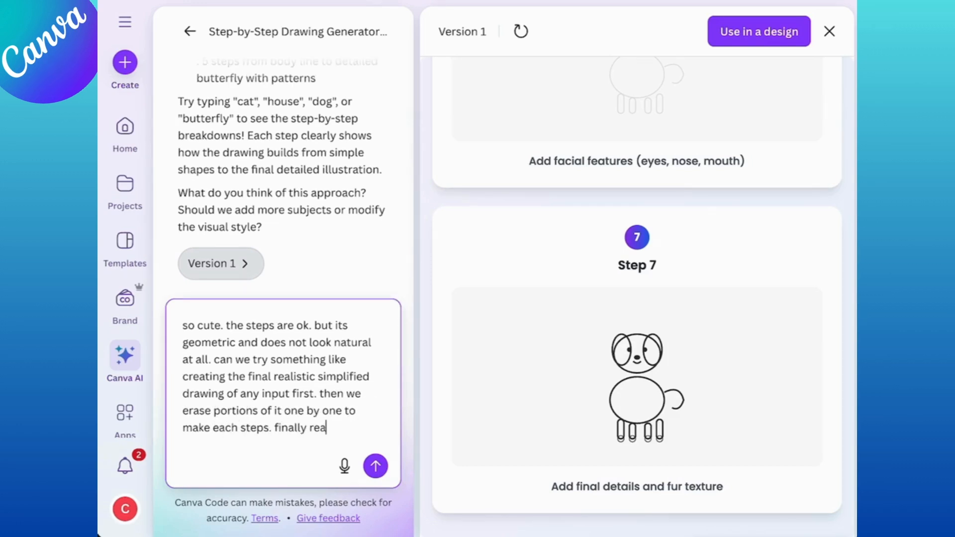
{"action": "type", "text": "e drawing emerge fr"}
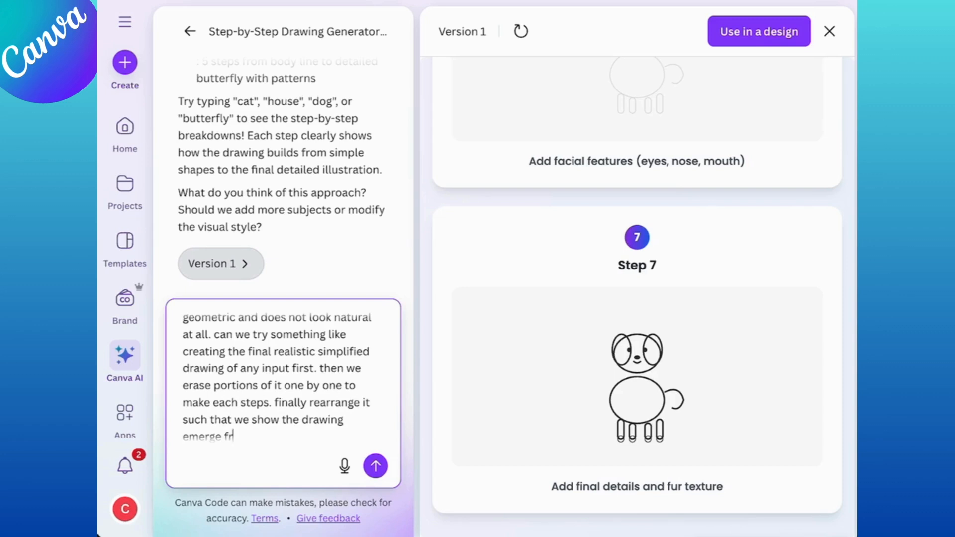
{"action": "type", "text": "om the beginning. basically reverse engineering. can we try that?"}
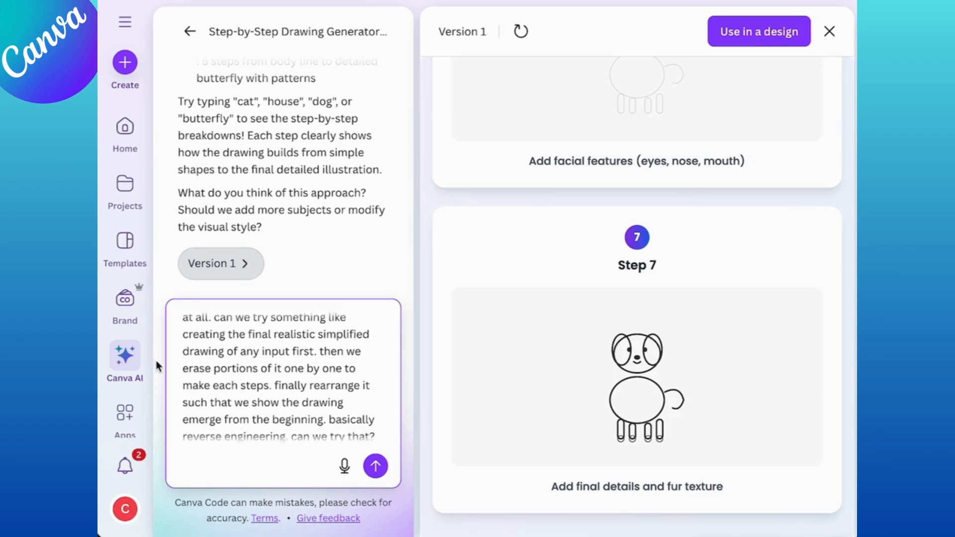
{"action": "scroll", "coordinate": [293, 417], "scroll_direction": "down", "scroll_amount": 1}
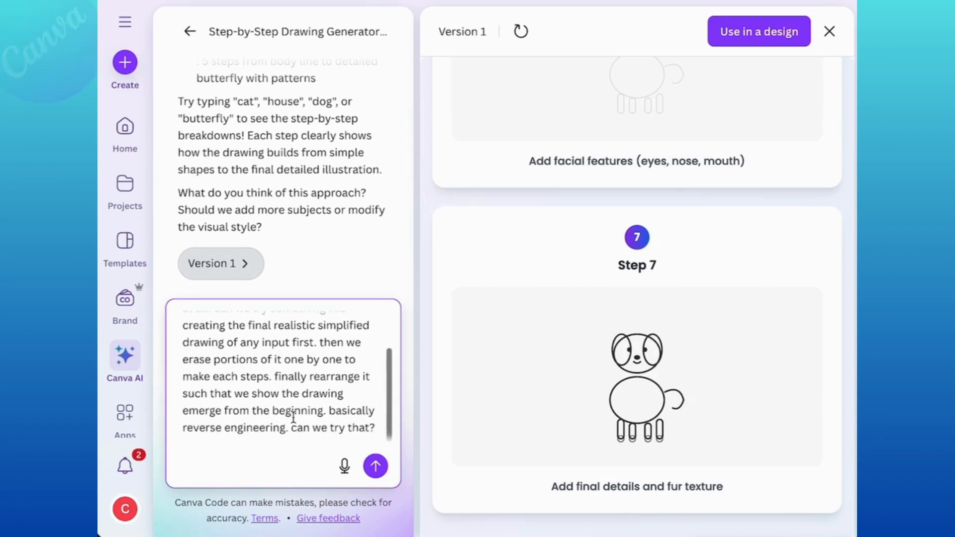
{"action": "left_click", "coordinate": [372, 464]}
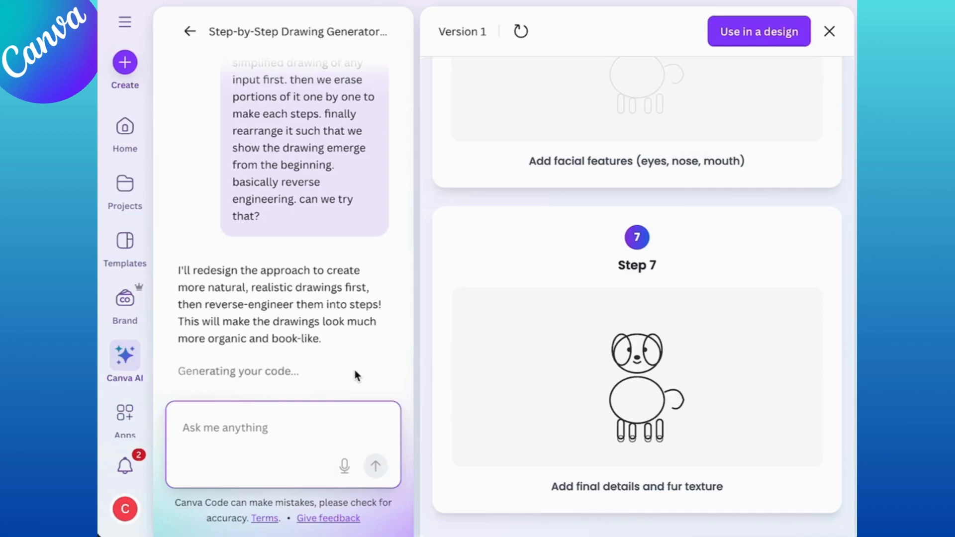
Generate drawing steps for the suggested Butterfly subject in Version 1 and look through its illustrations.
{"action": "scroll", "coordinate": [627, 358], "scroll_direction": "up", "scroll_amount": 10}
{"action": "scroll", "coordinate": [628, 358], "scroll_direction": "up", "scroll_amount": 10}
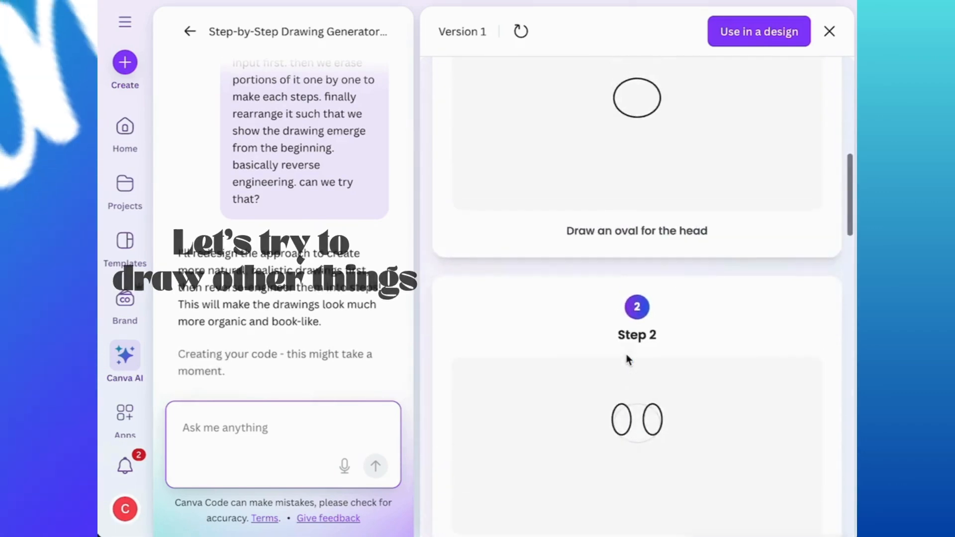
{"action": "scroll", "coordinate": [625, 354], "scroll_direction": "up", "scroll_amount": 10}
{"action": "left_click", "coordinate": [653, 317]}
{"action": "left_click", "coordinate": [805, 288]}
{"action": "scroll", "coordinate": [749, 359], "scroll_direction": "down", "scroll_amount": 7}
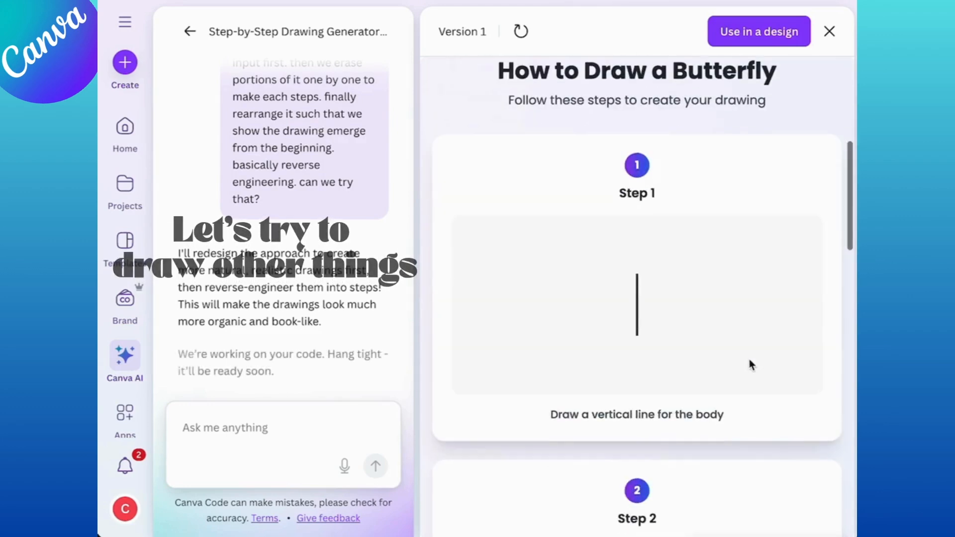
{"action": "scroll", "coordinate": [748, 359], "scroll_direction": "down", "scroll_amount": 12}
{"action": "scroll", "coordinate": [749, 359], "scroll_direction": "down", "scroll_amount": 10}
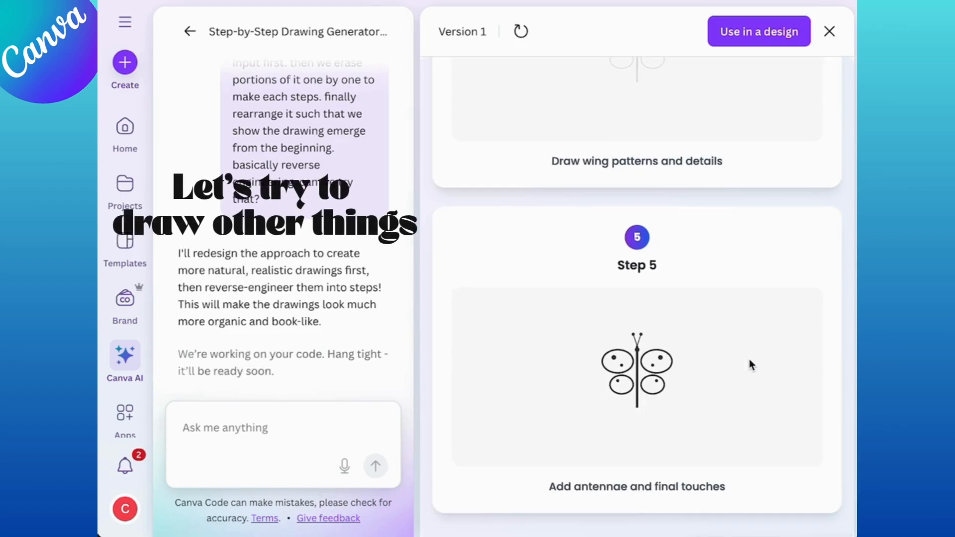
Test the generator with a subject of its own choice, "girl", and look through the generated steps.
{"action": "scroll", "coordinate": [749, 359], "scroll_direction": "up", "scroll_amount": 15}
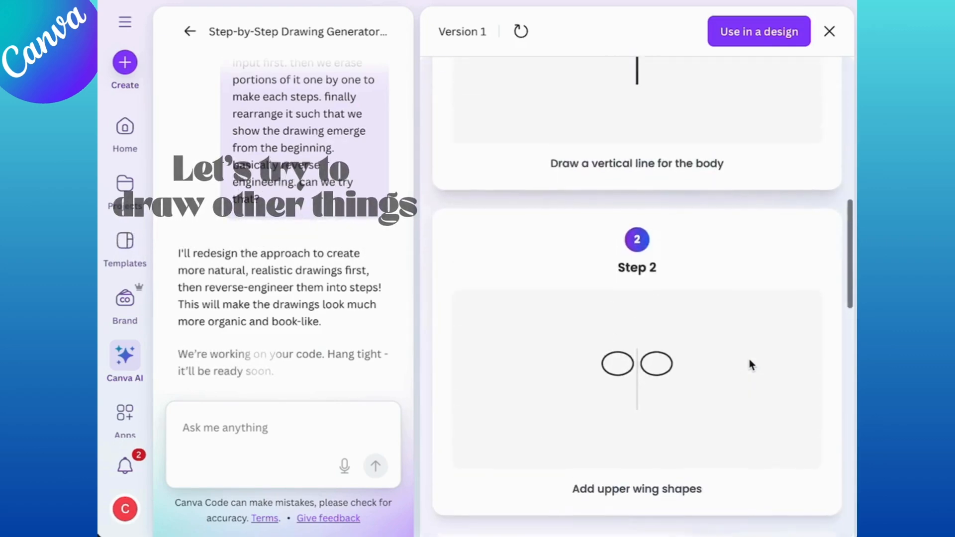
{"action": "scroll", "coordinate": [748, 359], "scroll_direction": "up", "scroll_amount": 10}
{"action": "left_click_drag", "start_coordinate": [550, 296], "coordinate": [472, 297]}
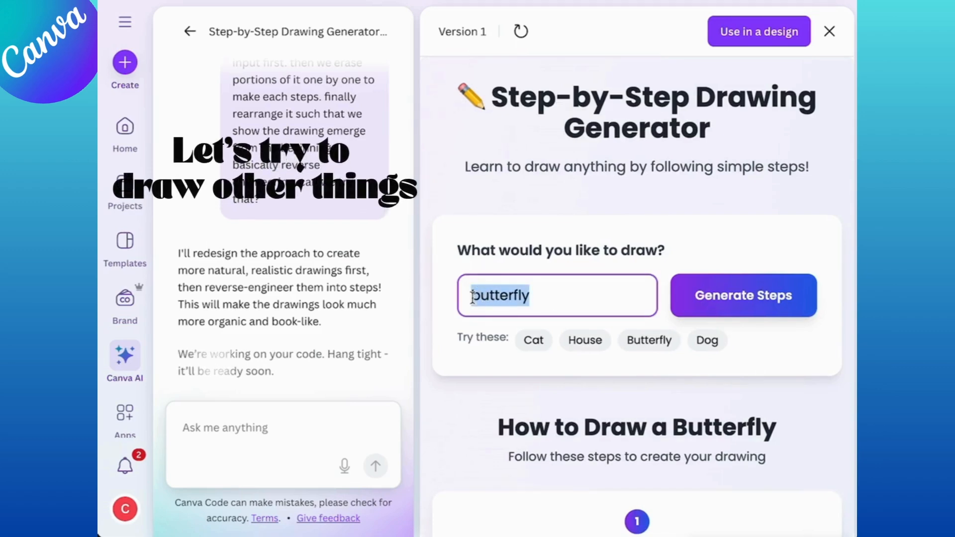
{"action": "type", "text": "girl"}
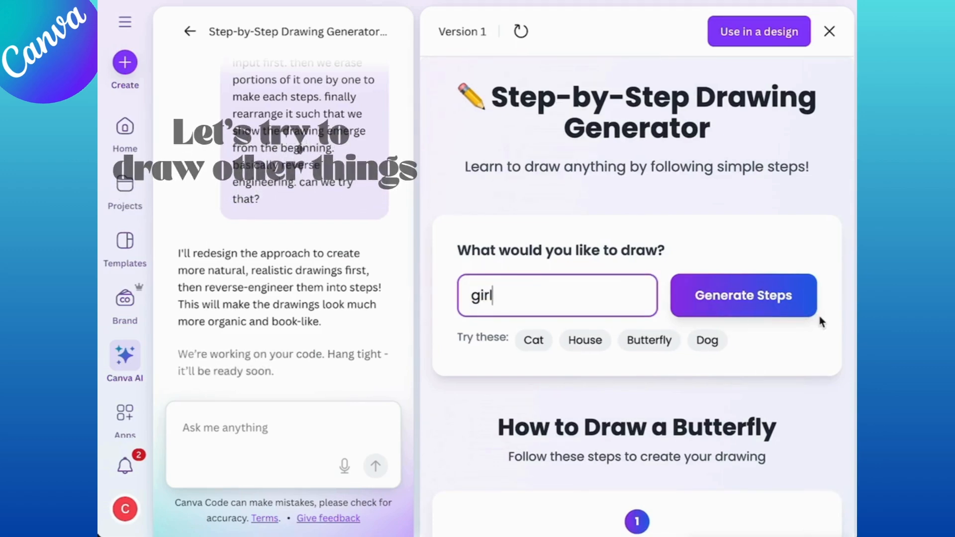
{"action": "left_click", "coordinate": [795, 303]}
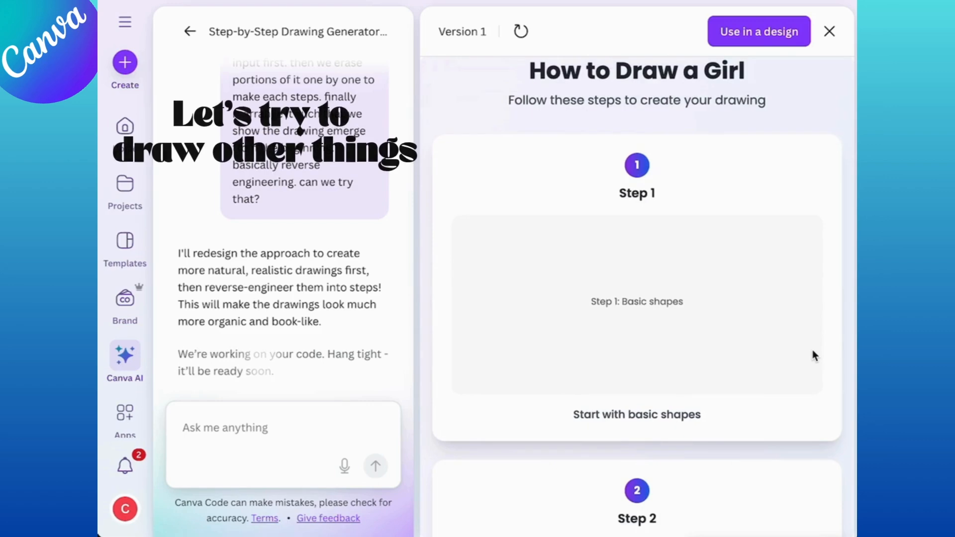
{"action": "scroll", "coordinate": [813, 351], "scroll_direction": "down", "scroll_amount": 15}
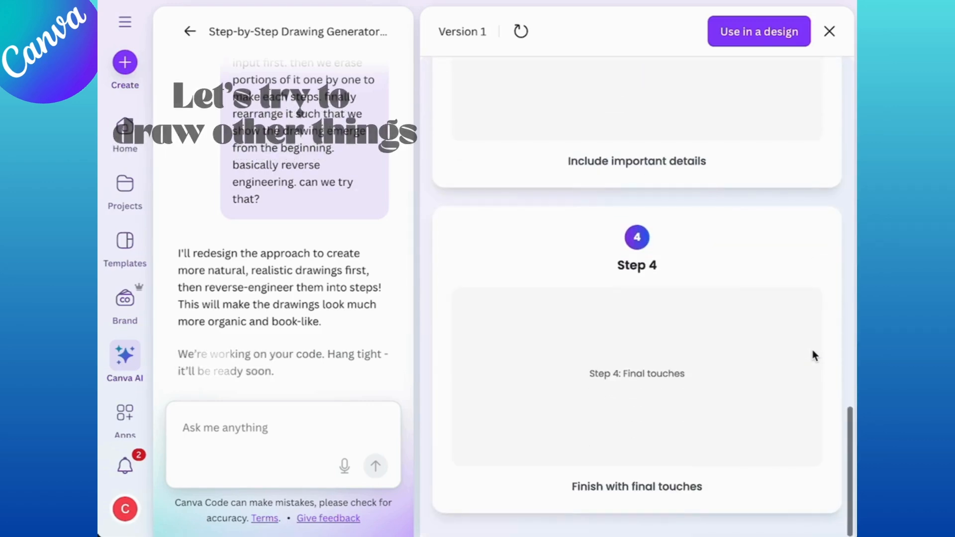
{"action": "scroll", "coordinate": [812, 351], "scroll_direction": "up", "scroll_amount": 15}
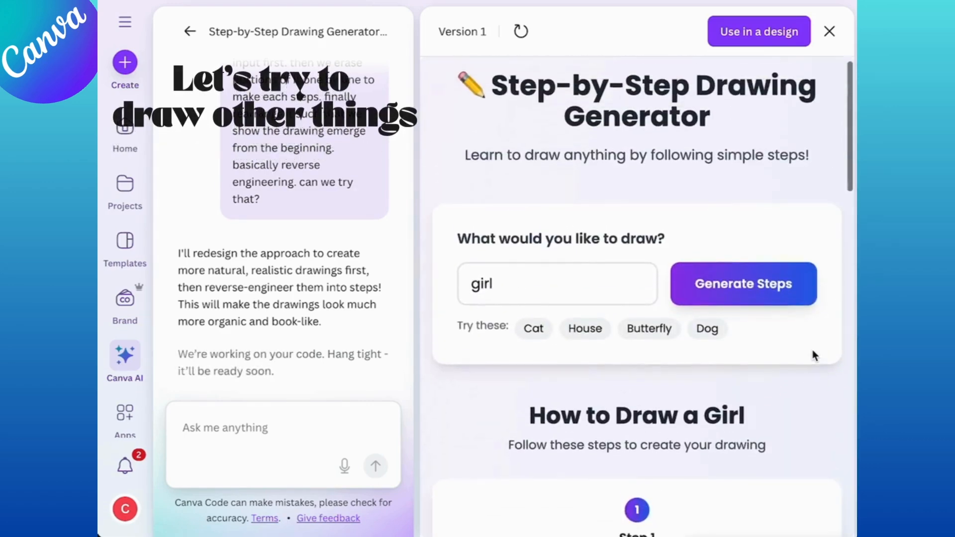
{"action": "scroll", "coordinate": [592, 343], "scroll_direction": "down", "scroll_amount": 15}
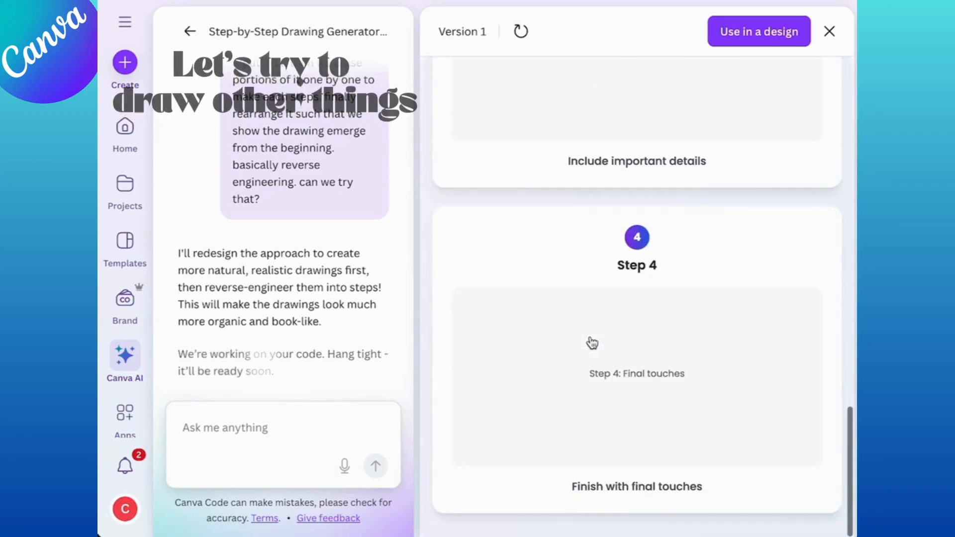
Replace the subject with "bucket", generate its drawing steps and look through them.
{"action": "scroll", "coordinate": [592, 343], "scroll_direction": "up", "scroll_amount": 15}
{"action": "left_click", "coordinate": [495, 229]}
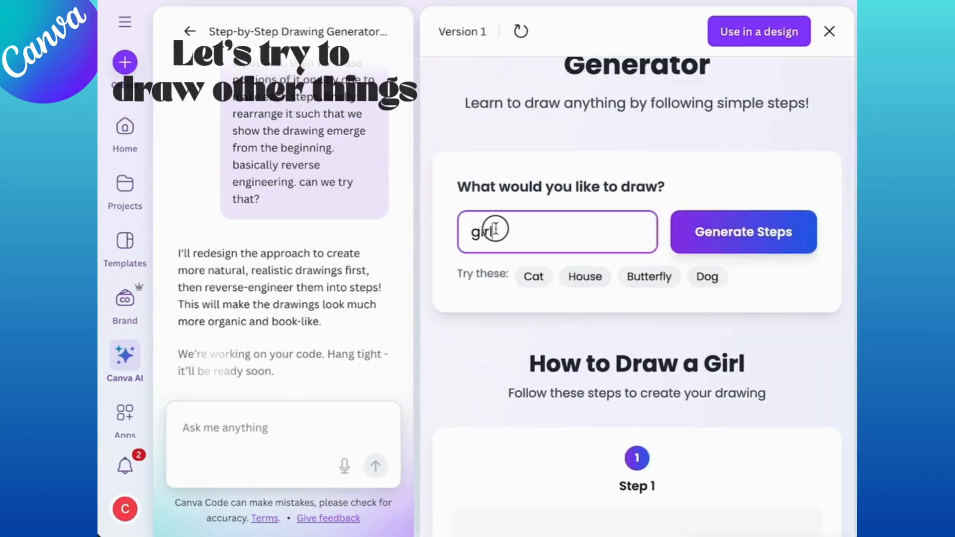
{"action": "left_click_drag", "start_coordinate": [495, 230], "coordinate": [452, 235]}
{"action": "key", "text": "BackSpace"}
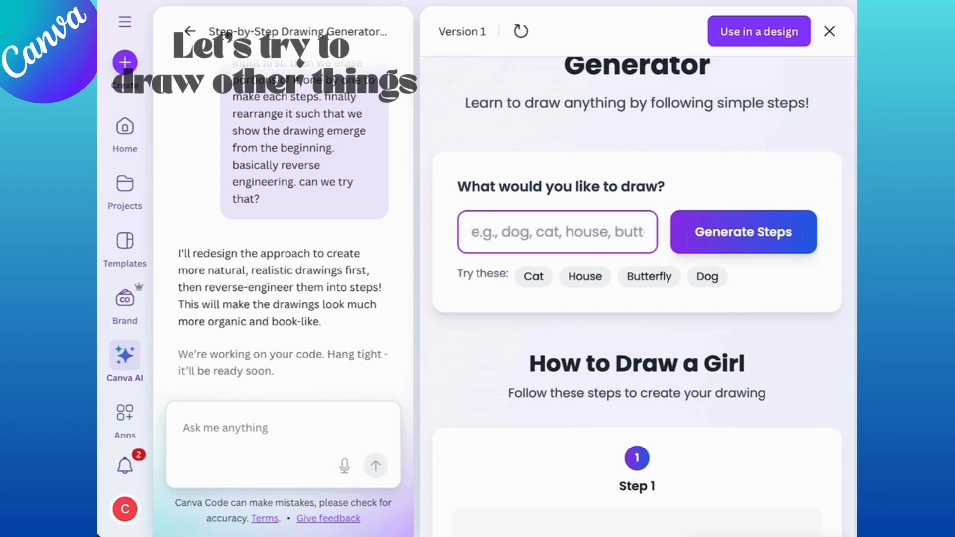
{"action": "type", "text": "bucket"}
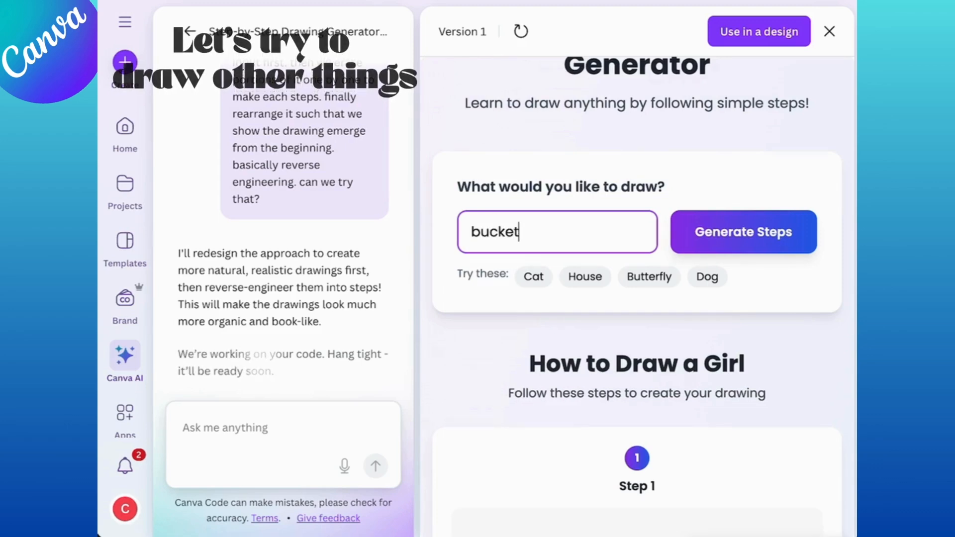
{"action": "key", "text": "Return"}
{"action": "scroll", "coordinate": [633, 385], "scroll_direction": "down", "scroll_amount": 10}
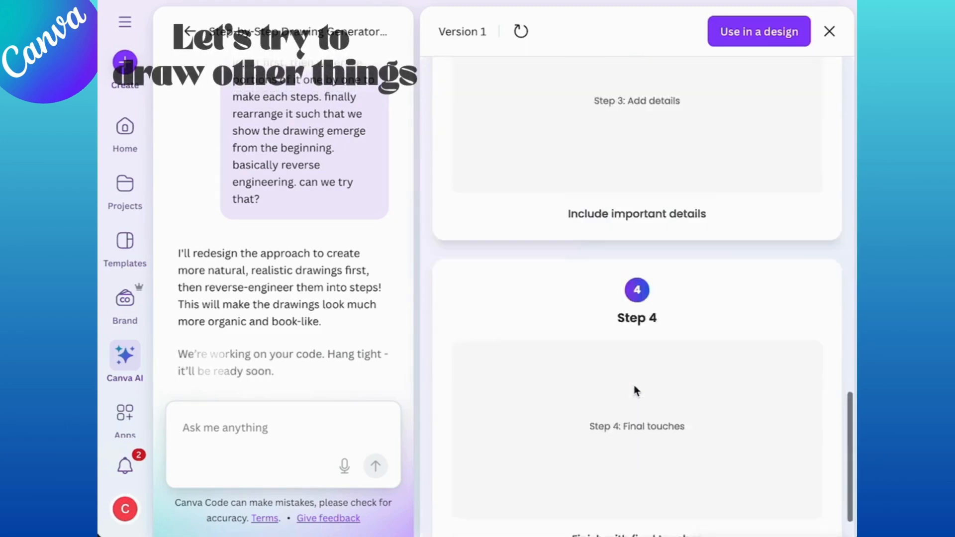
Generate drawing steps for the suggested House subject and look through its illustrations down to the last step.
{"action": "scroll", "coordinate": [633, 385], "scroll_direction": "up", "scroll_amount": 15}
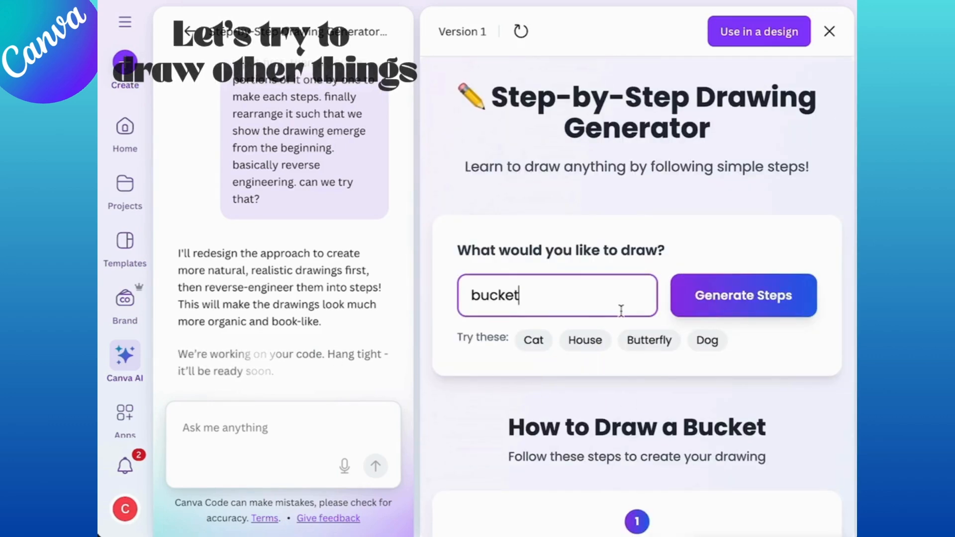
{"action": "left_click", "coordinate": [597, 343]}
{"action": "left_click", "coordinate": [754, 298]}
{"action": "scroll", "coordinate": [759, 409], "scroll_direction": "down", "scroll_amount": 15}
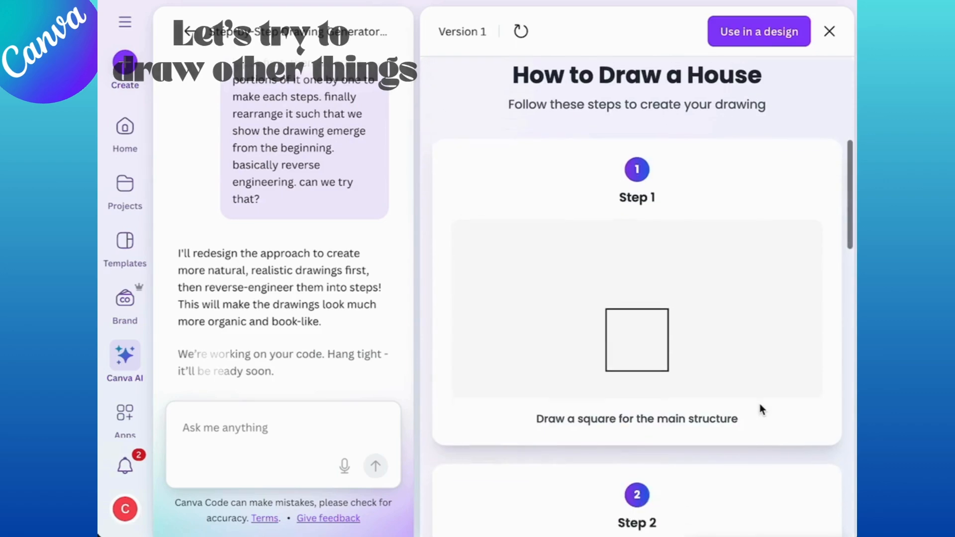
{"action": "scroll", "coordinate": [759, 407], "scroll_direction": "down", "scroll_amount": 9}
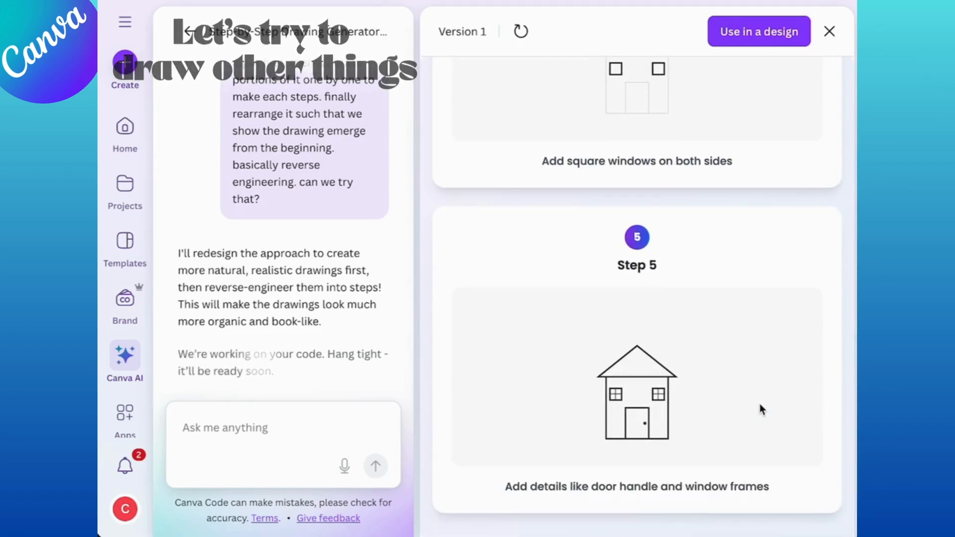
{"action": "scroll", "coordinate": [760, 405], "scroll_direction": "up", "scroll_amount": 20}
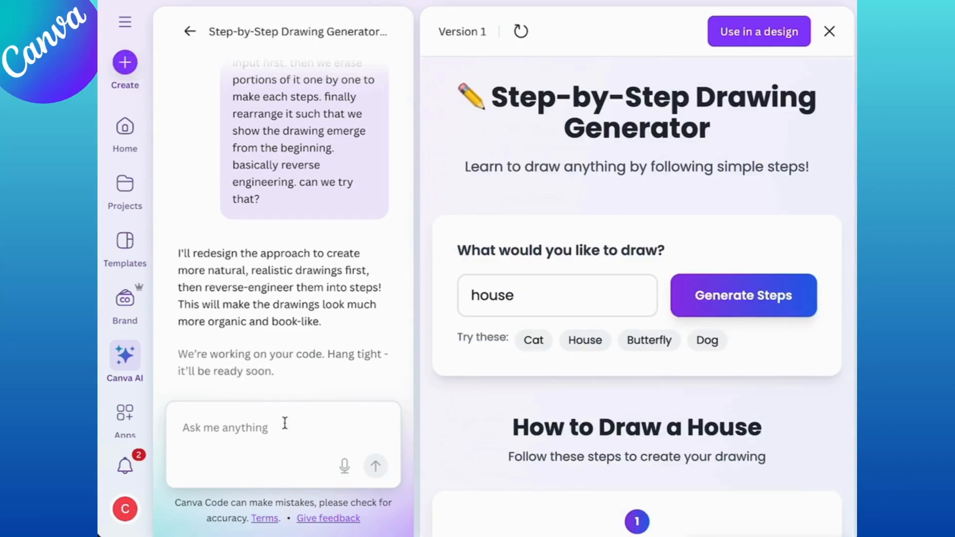
{"action": "left_click", "coordinate": [279, 419]}
{"action": "scroll", "coordinate": [547, 358], "scroll_direction": "down", "scroll_amount": 15}
{"action": "scroll", "coordinate": [544, 312], "scroll_direction": "down", "scroll_amount": 12}
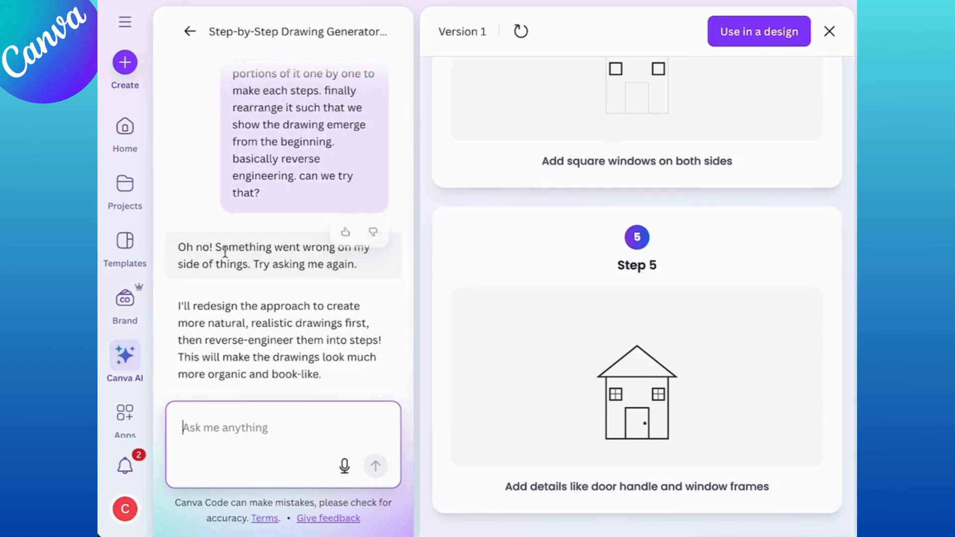
Deselect the Dynamic Drawing Generator element on the website page.
{"action": "left_click", "coordinate": [360, 277]}
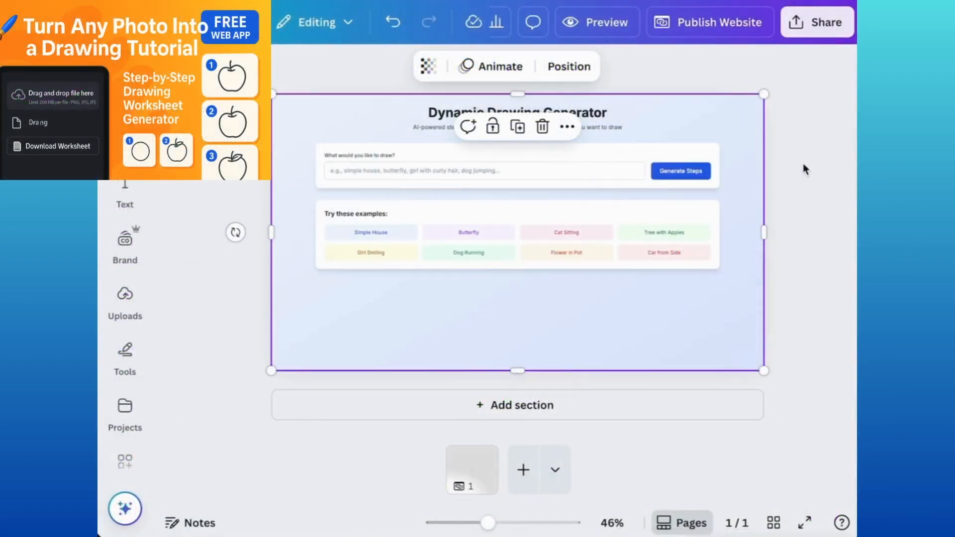
{"action": "left_click", "coordinate": [804, 149]}
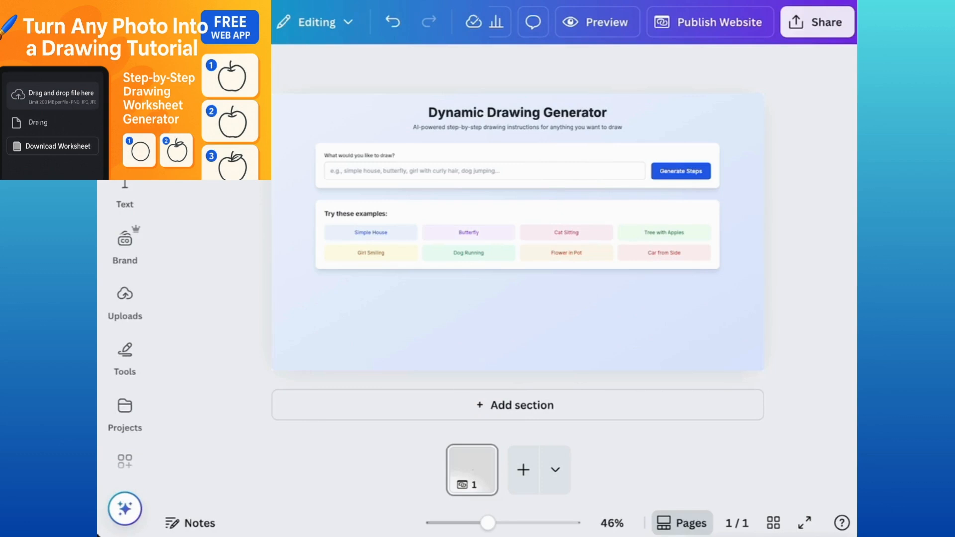
Preview the website, generate drawing steps for the Simple House example and look through them down to the last step.
{"action": "left_click", "coordinate": [602, 24]}
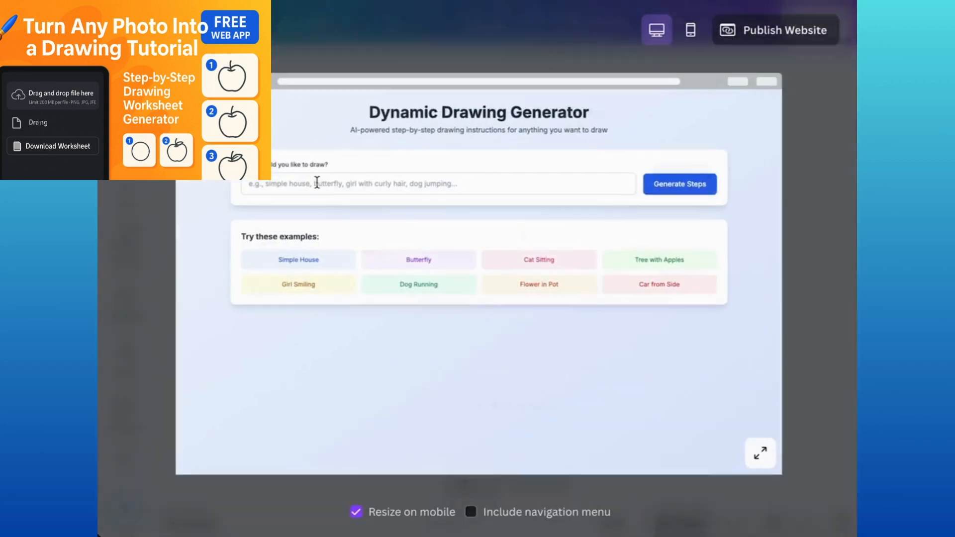
{"action": "left_click", "coordinate": [394, 189]}
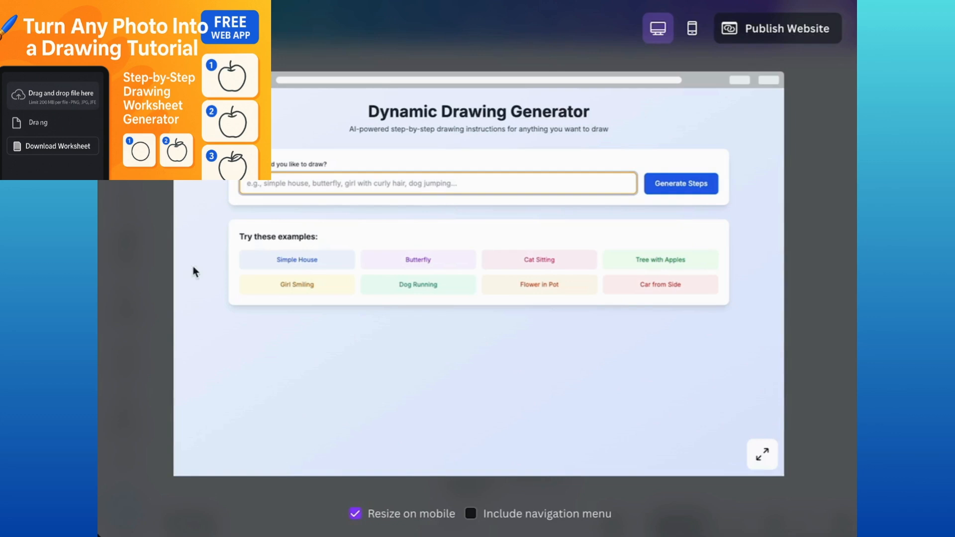
{"action": "left_click", "coordinate": [301, 264]}
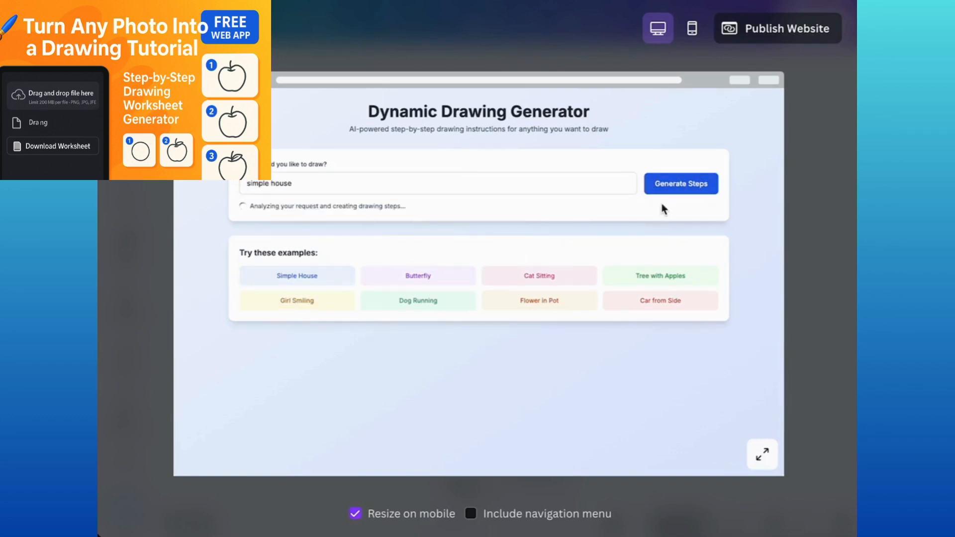
{"action": "scroll", "coordinate": [709, 303], "scroll_direction": "down", "scroll_amount": 5}
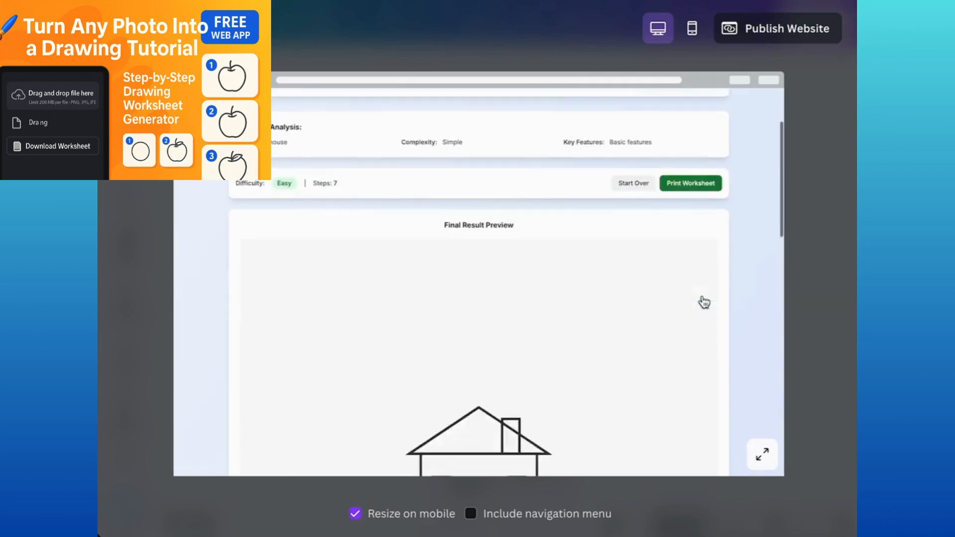
{"action": "scroll", "coordinate": [704, 302], "scroll_direction": "down", "scroll_amount": 7}
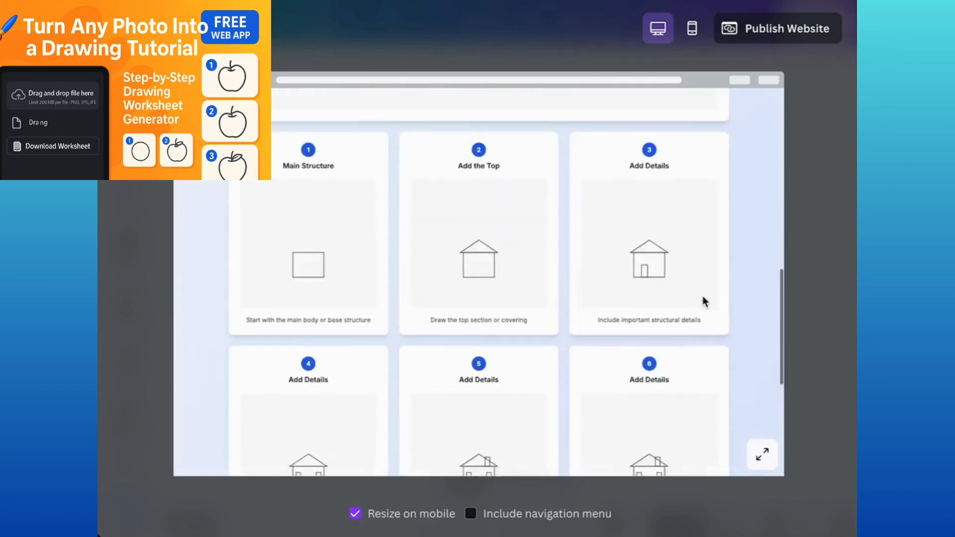
{"action": "scroll", "coordinate": [705, 301], "scroll_direction": "down", "scroll_amount": 3}
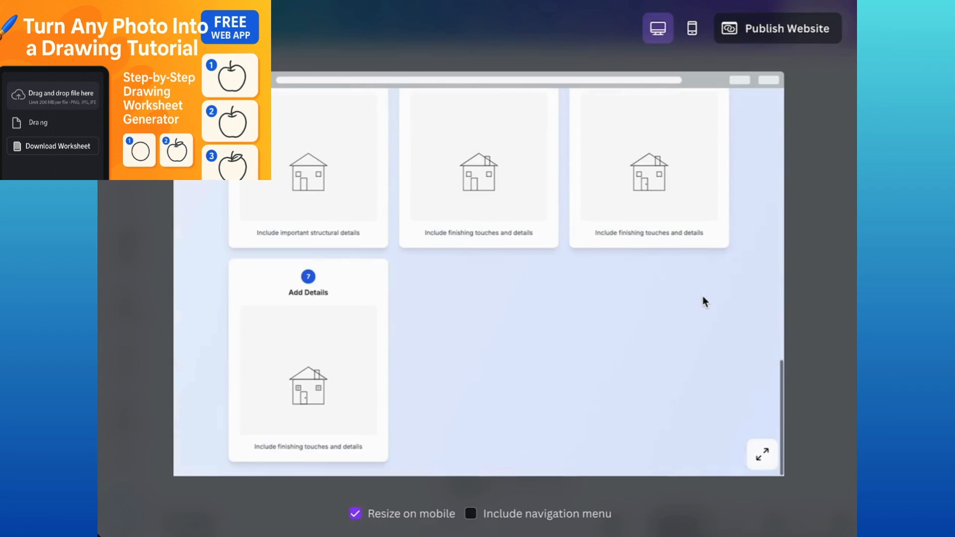
{"action": "scroll", "coordinate": [702, 296], "scroll_direction": "up", "scroll_amount": 15}
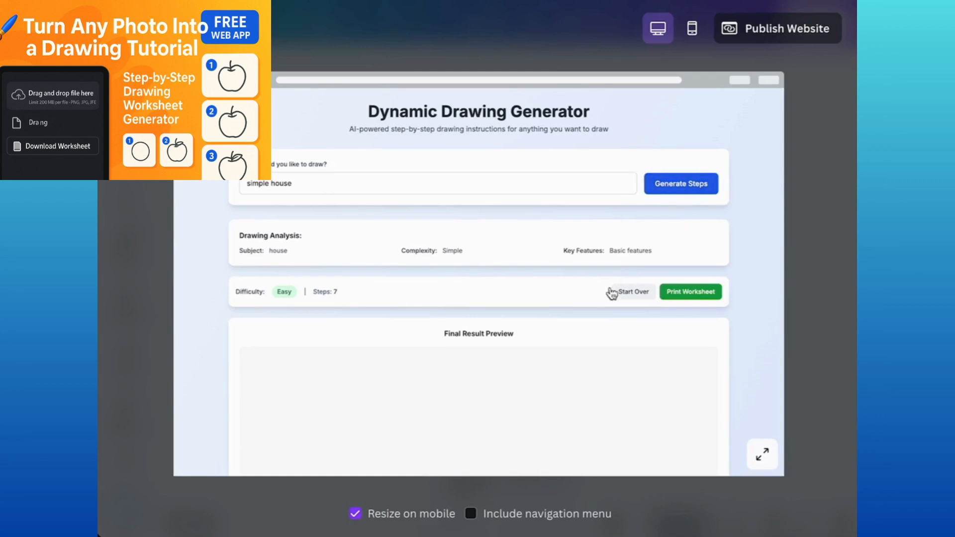
Start the generator over, generate drawing steps for the Cat Sitting example and look through its illustrations.
{"action": "left_click", "coordinate": [638, 293]}
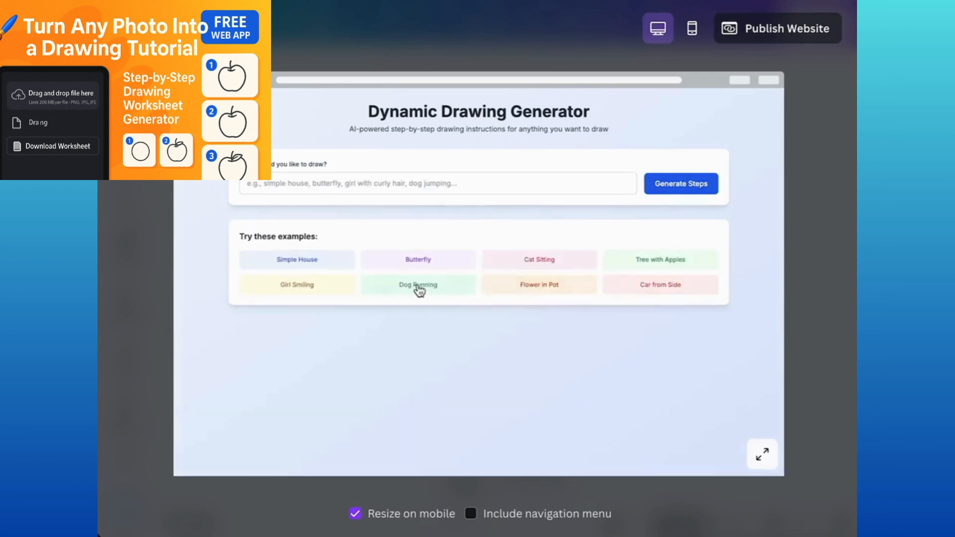
{"action": "left_click", "coordinate": [552, 261]}
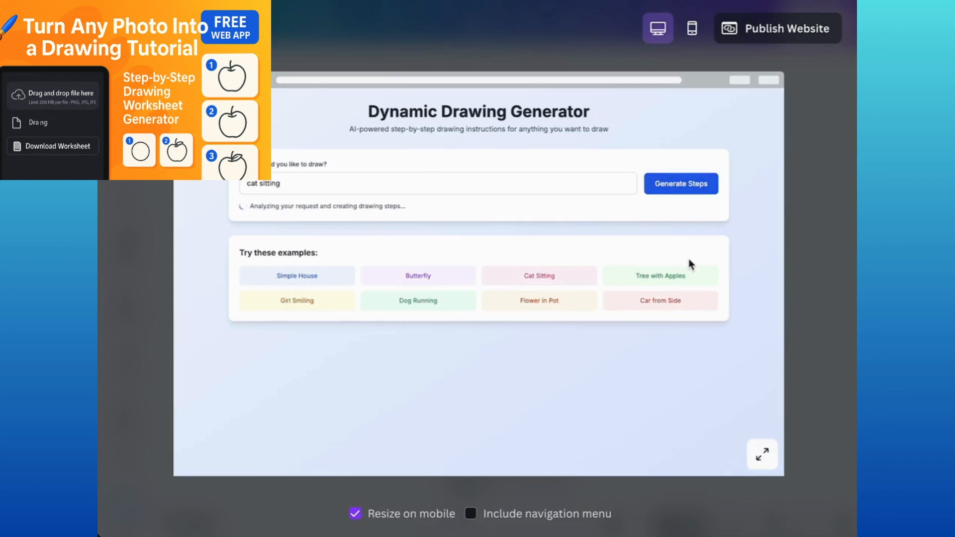
{"action": "scroll", "coordinate": [688, 258], "scroll_direction": "down", "scroll_amount": 5}
{"action": "scroll", "coordinate": [688, 260], "scroll_direction": "down", "scroll_amount": 10}
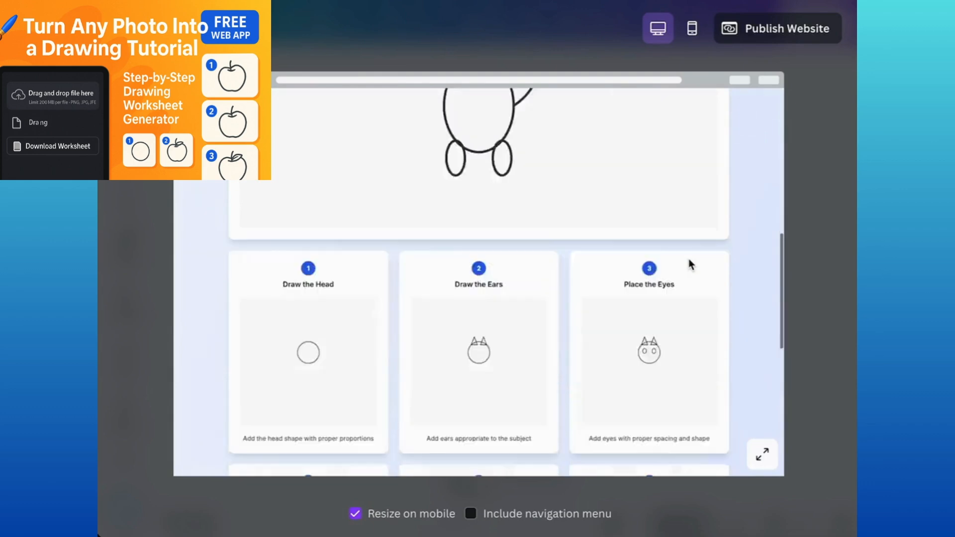
{"action": "scroll", "coordinate": [688, 258], "scroll_direction": "up", "scroll_amount": 15}
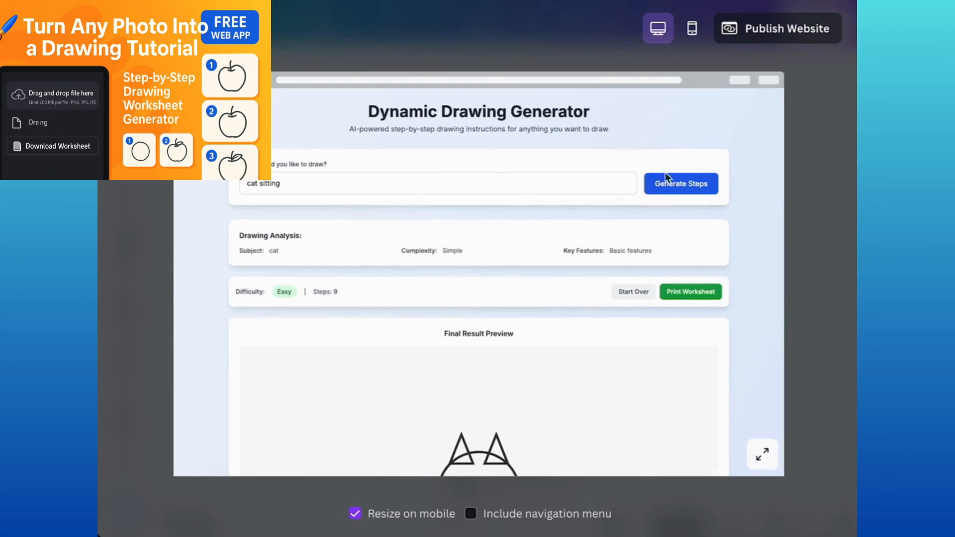
Start the generator over, generate drawing steps for the Car from Side example and look through all its illustrations.
{"action": "left_click", "coordinate": [638, 292]}
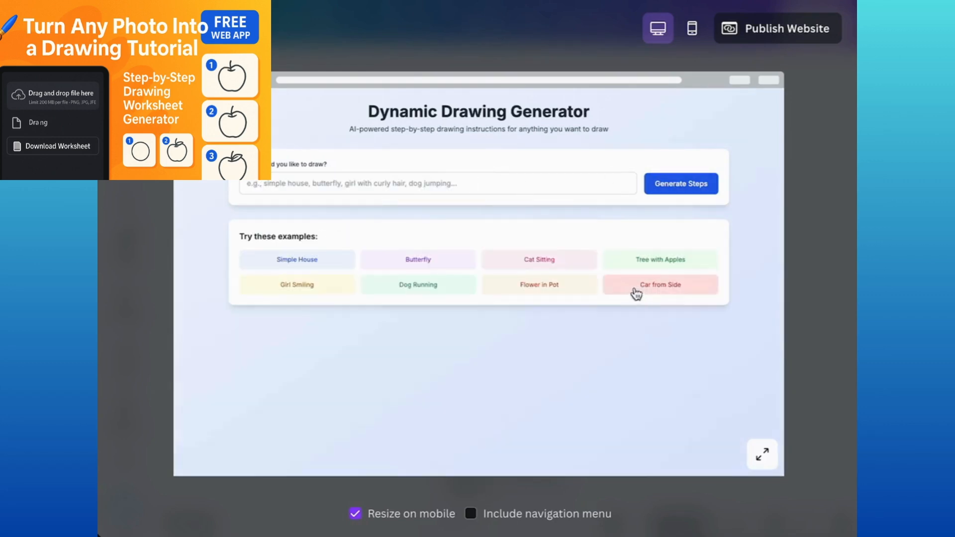
{"action": "left_click", "coordinate": [681, 287]}
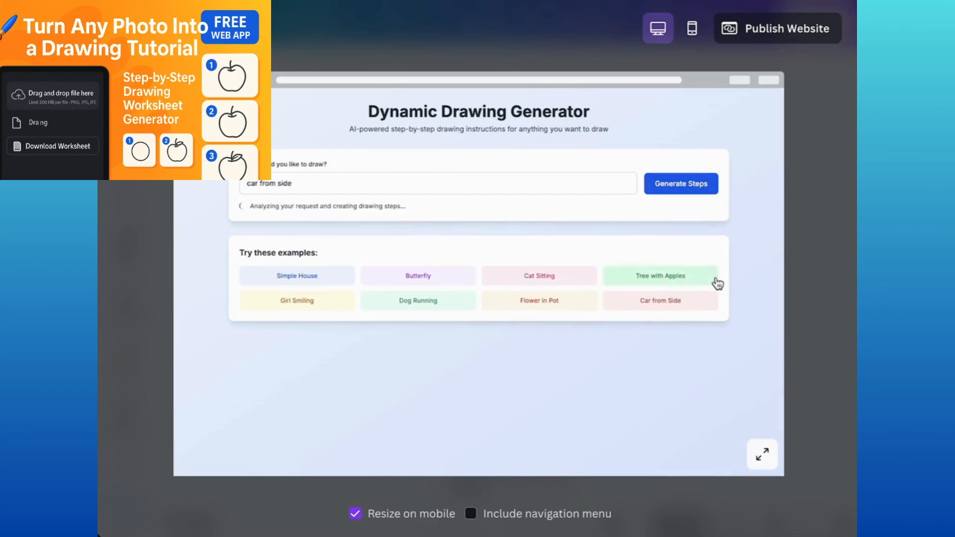
{"action": "scroll", "coordinate": [717, 282], "scroll_direction": "down", "scroll_amount": 8}
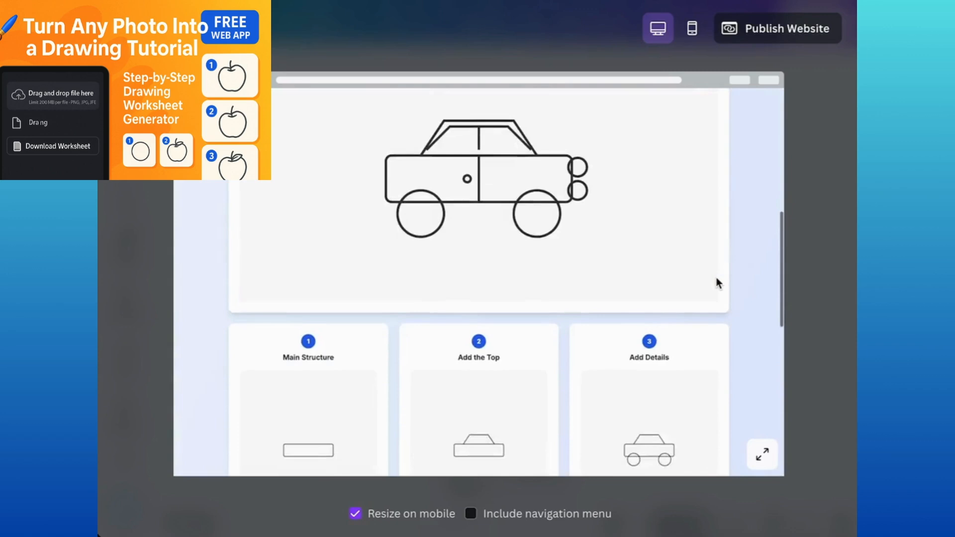
{"action": "scroll", "coordinate": [718, 282], "scroll_direction": "down", "scroll_amount": 7}
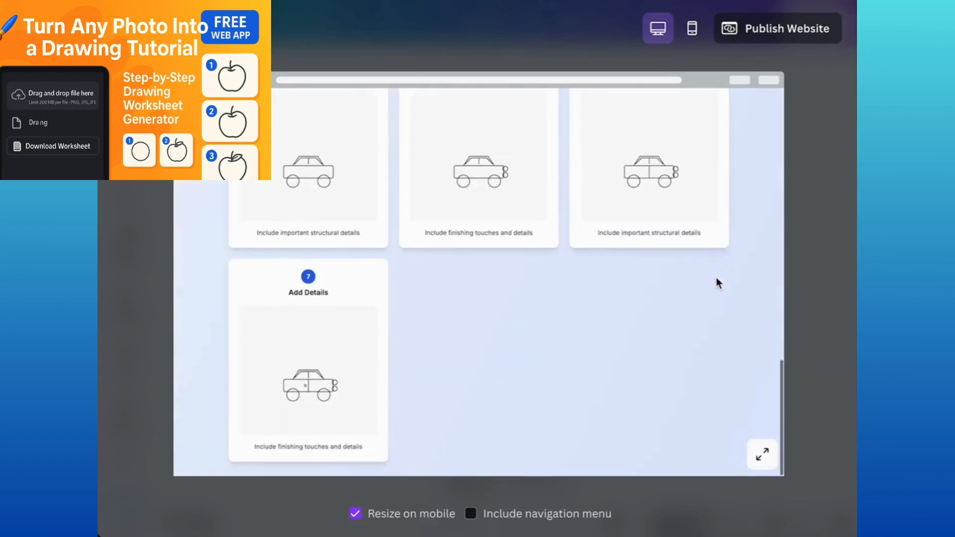
{"action": "scroll", "coordinate": [718, 283], "scroll_direction": "up", "scroll_amount": 15}
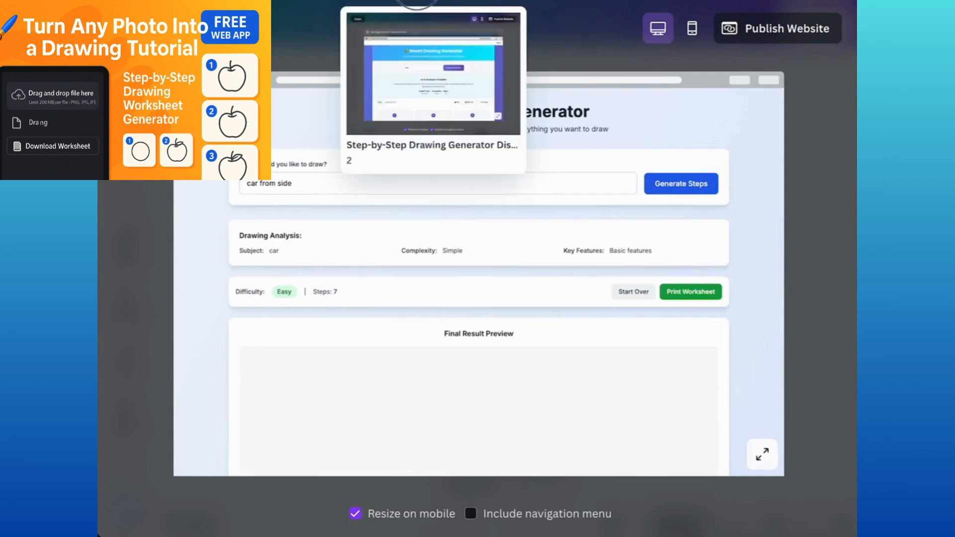
Switch to the Smart Drawing Generator design's preview and examine the drawing steps for "cow" down to the completed drawing.
{"action": "left_click", "coordinate": [416, 3]}
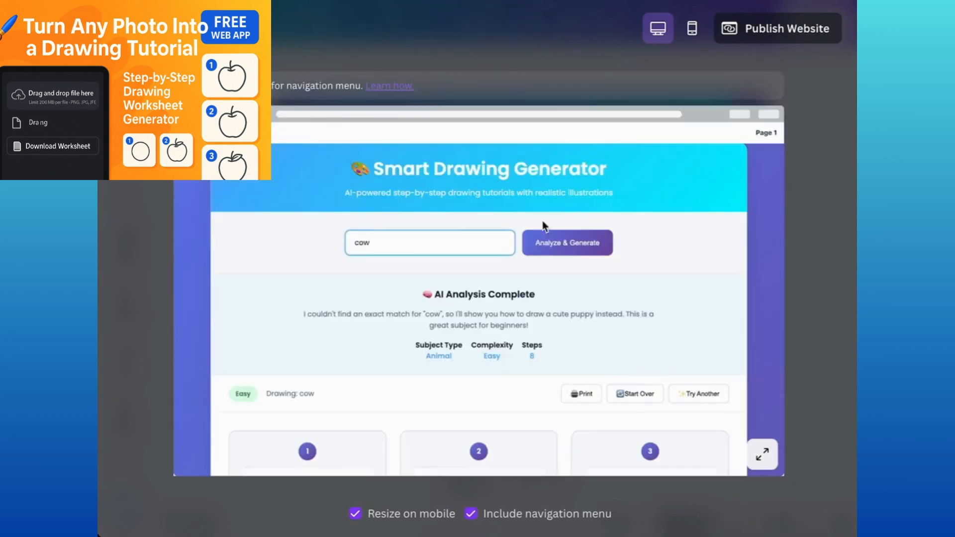
{"action": "scroll", "coordinate": [657, 309], "scroll_direction": "down", "scroll_amount": 3}
{"action": "scroll", "coordinate": [657, 309], "scroll_direction": "down", "scroll_amount": 10}
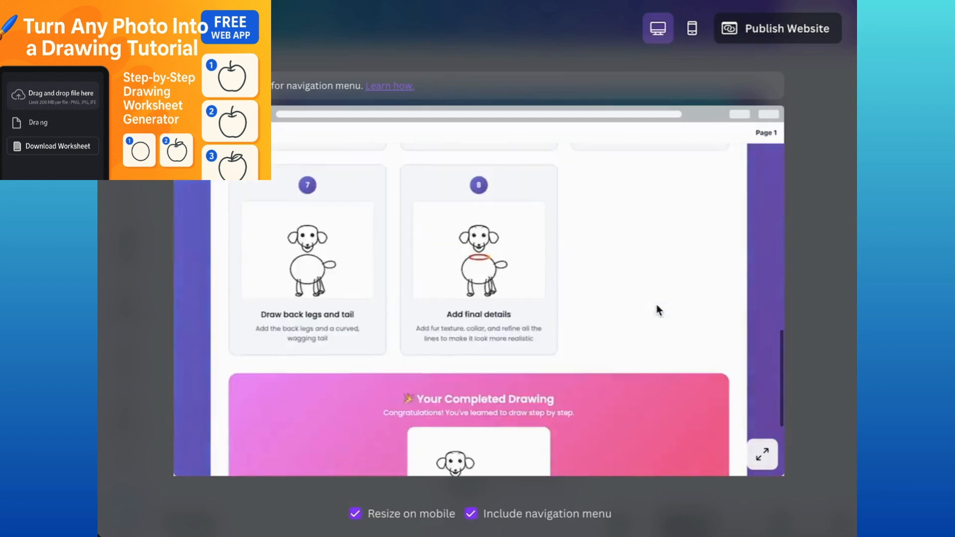
{"action": "scroll", "coordinate": [658, 309], "scroll_direction": "down", "scroll_amount": 3}
{"action": "scroll", "coordinate": [657, 309], "scroll_direction": "up", "scroll_amount": 8}
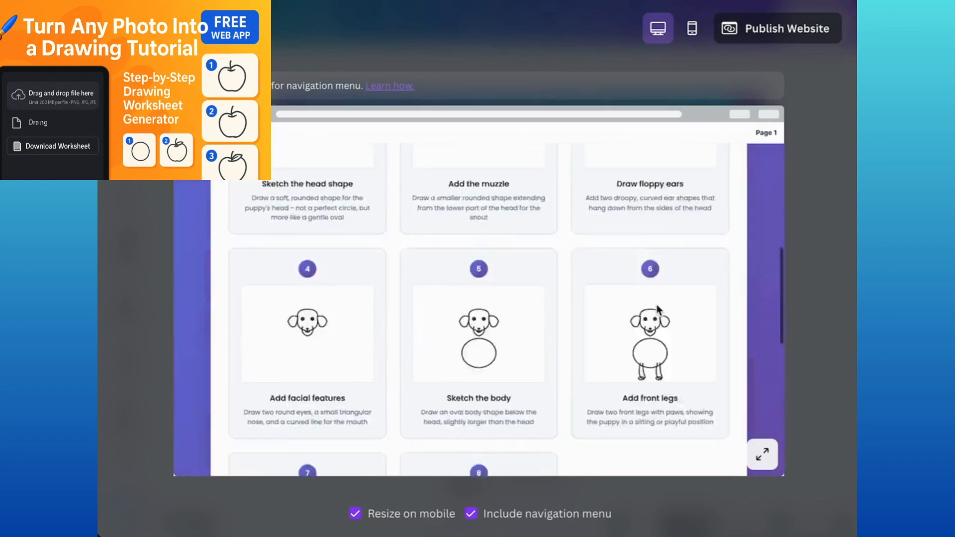
{"action": "scroll", "coordinate": [657, 309], "scroll_direction": "up", "scroll_amount": 8}
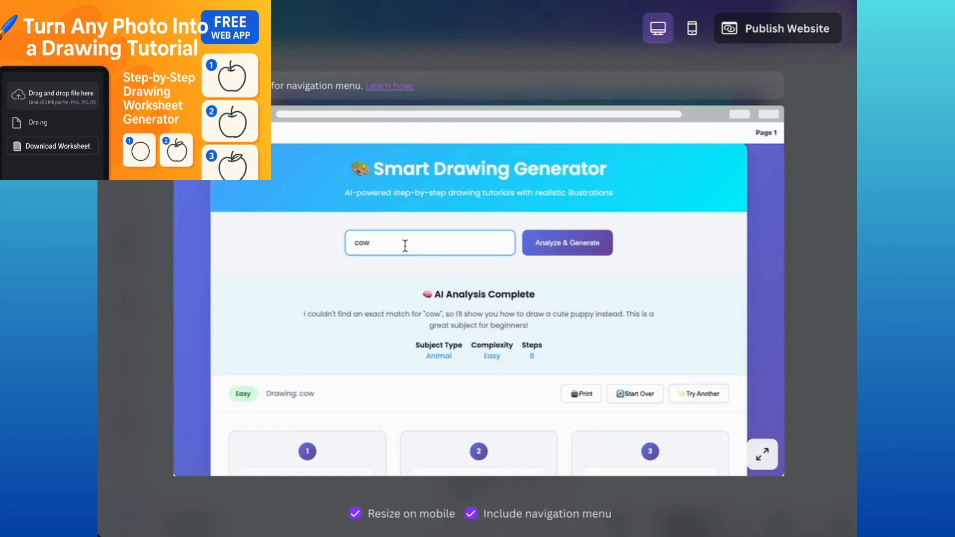
Run the analysis for "cow" again and review the regenerated drawing steps.
{"action": "left_click", "coordinate": [590, 251]}
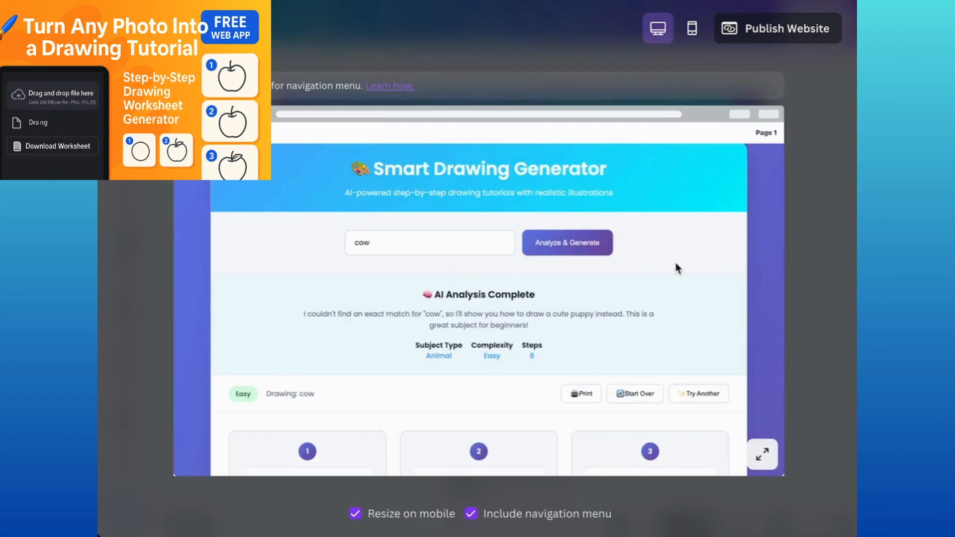
{"action": "scroll", "coordinate": [675, 268], "scroll_direction": "down", "scroll_amount": 15}
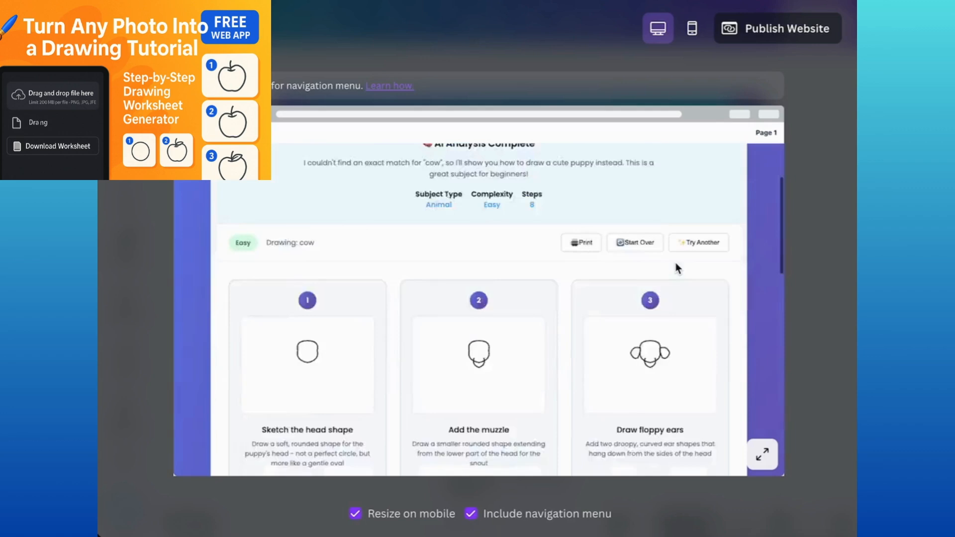
{"action": "scroll", "coordinate": [675, 268], "scroll_direction": "up", "scroll_amount": 5}
{"action": "scroll", "coordinate": [676, 268], "scroll_direction": "up", "scroll_amount": 9}
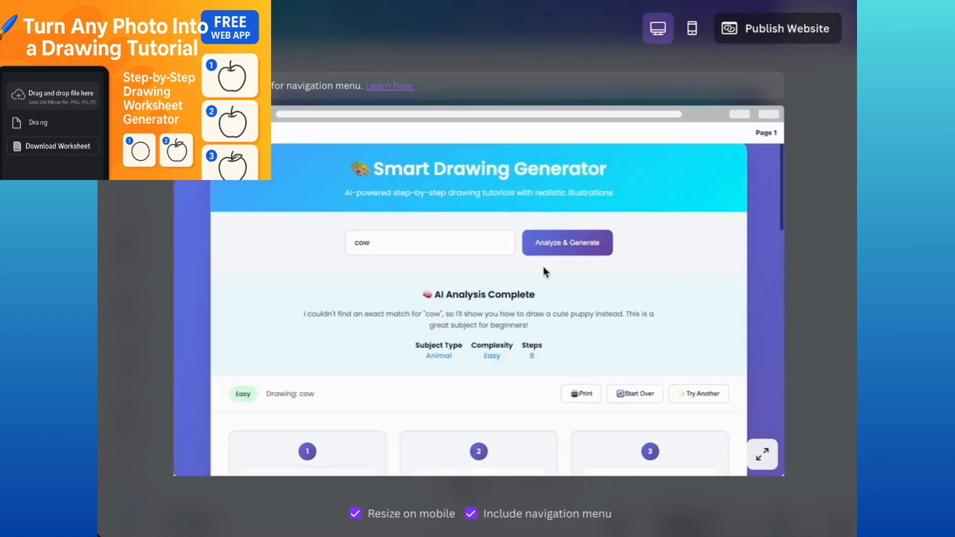
Replace the subject with "car", generate its drawing steps and look through them down to the completed drawing.
{"action": "left_click_drag", "start_coordinate": [447, 245], "coordinate": [280, 244]}
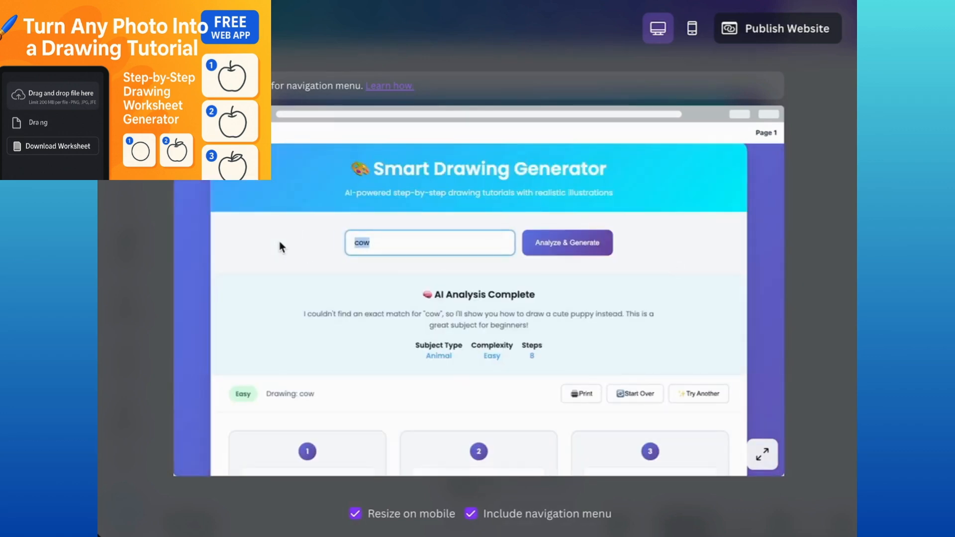
{"action": "type", "text": "car"}
{"action": "left_click", "coordinate": [562, 253]}
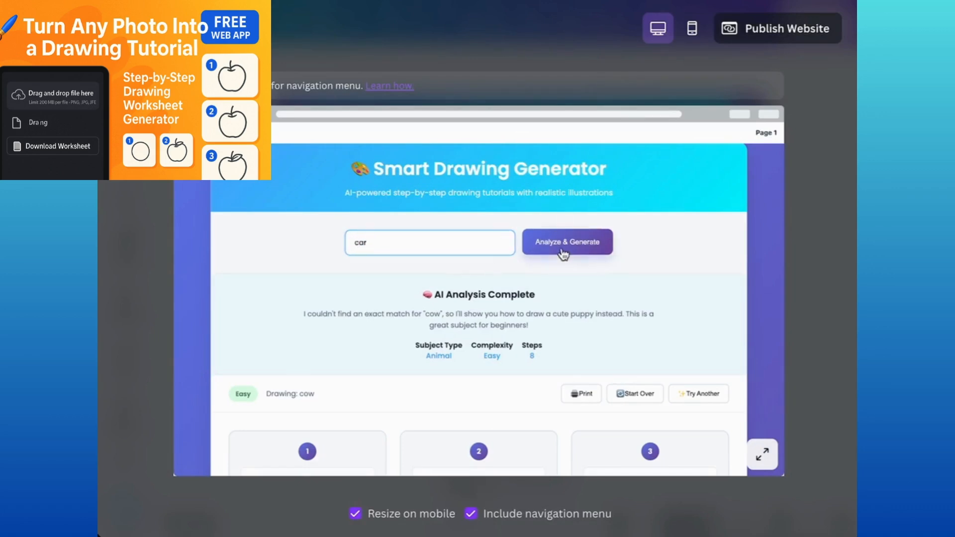
{"action": "scroll", "coordinate": [614, 304], "scroll_direction": "down", "scroll_amount": 4}
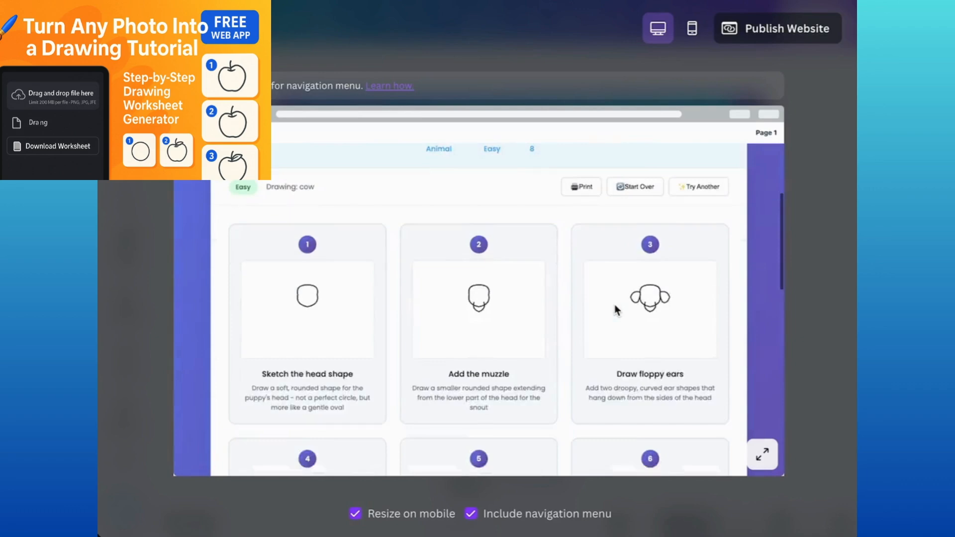
{"action": "scroll", "coordinate": [616, 310], "scroll_direction": "down", "scroll_amount": 2}
{"action": "scroll", "coordinate": [614, 304], "scroll_direction": "down", "scroll_amount": 9}
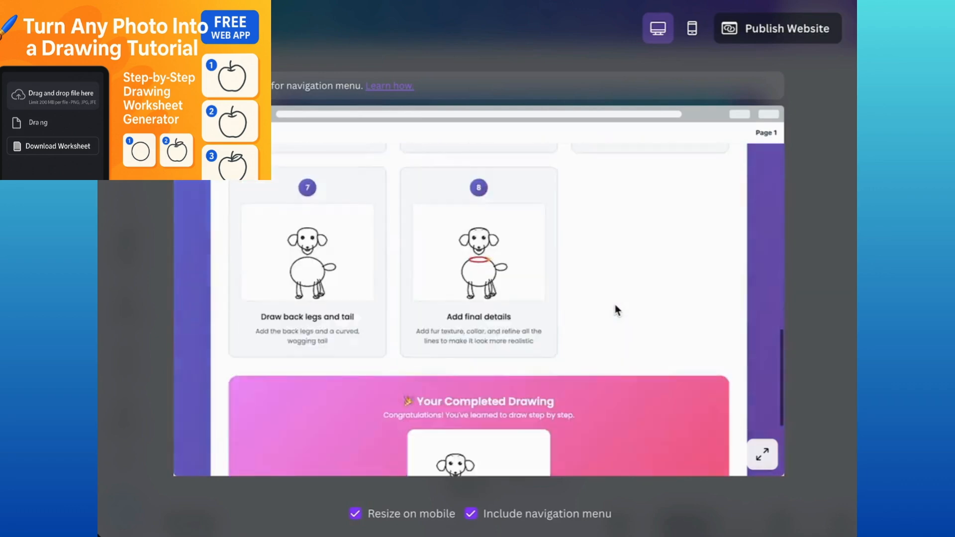
{"action": "scroll", "coordinate": [614, 304], "scroll_direction": "up", "scroll_amount": 5}
{"action": "scroll", "coordinate": [616, 311], "scroll_direction": "up", "scroll_amount": 11}
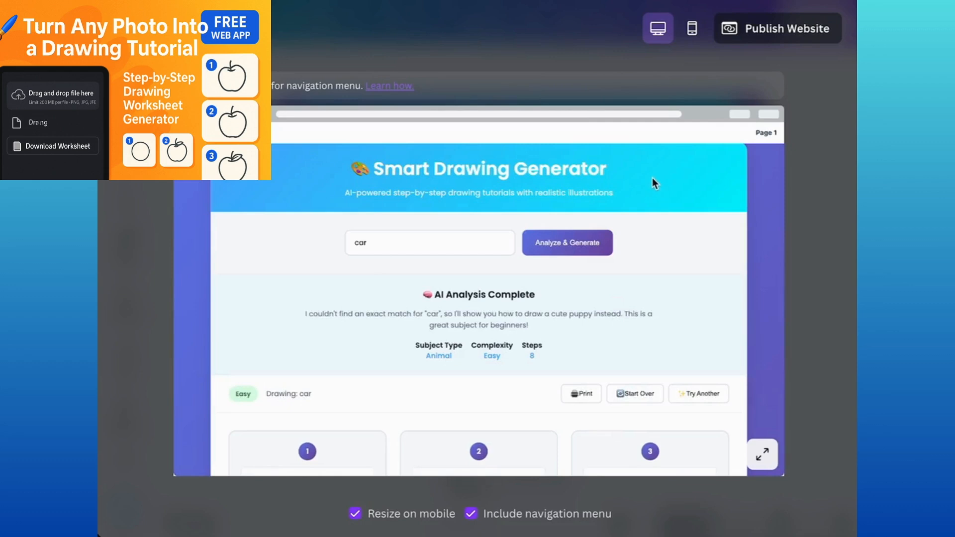
Leave the website preview and reopen it from the editor to reset the Smart Drawing Generator.
{"action": "left_click", "coordinate": [667, 497]}
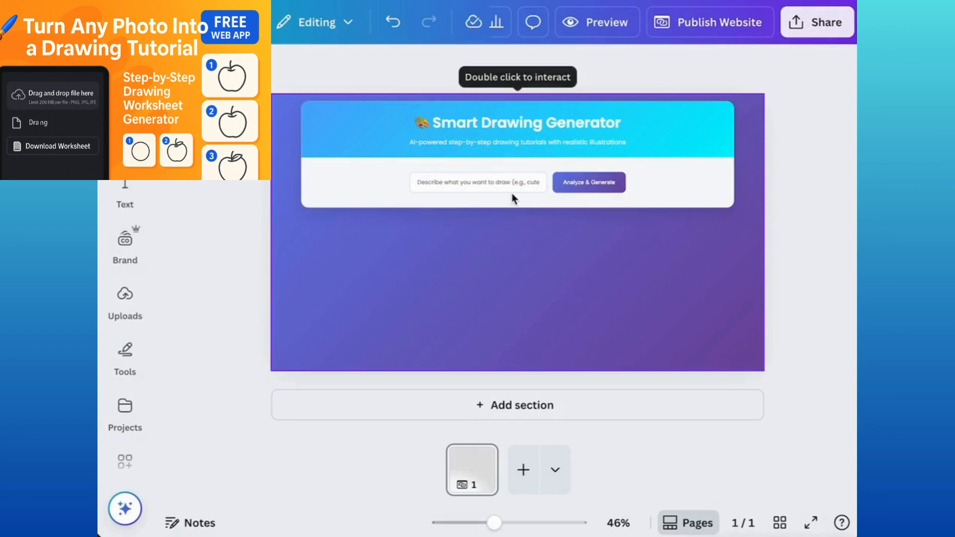
{"action": "left_click", "coordinate": [523, 160]}
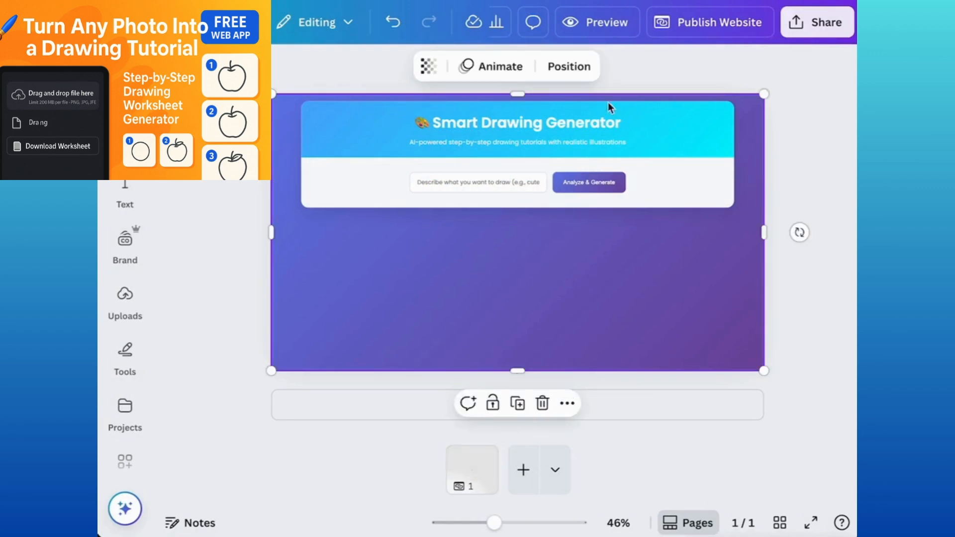
{"action": "left_click", "coordinate": [577, 24]}
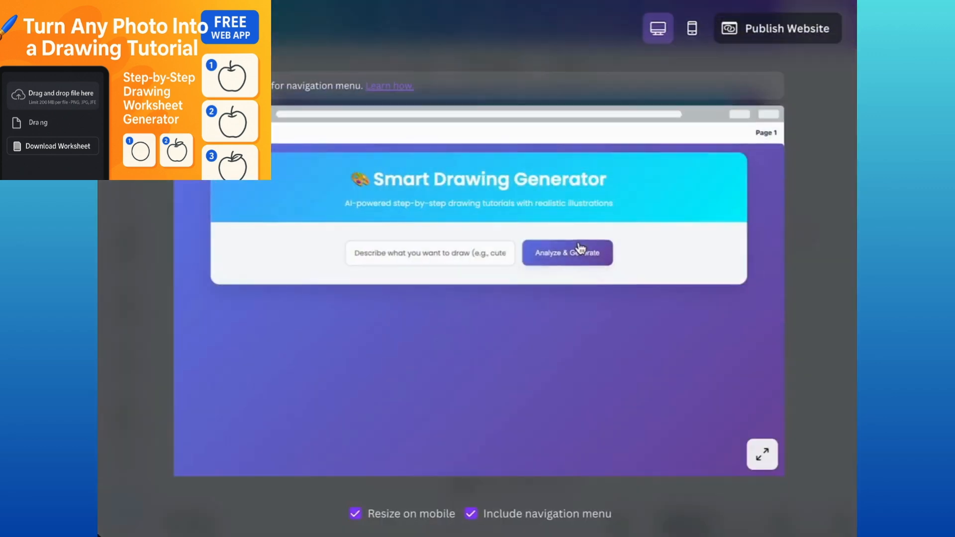
Generate the drawing steps for "flower" in the Smart Drawing Generator and look through them down to the completed drawing.
{"action": "left_click", "coordinate": [427, 251]}
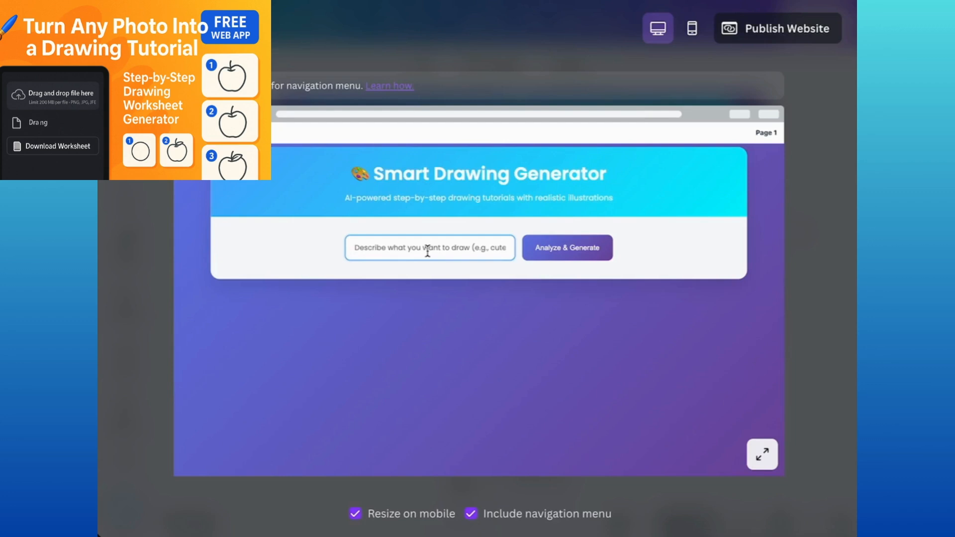
{"action": "type", "text": "flower"}
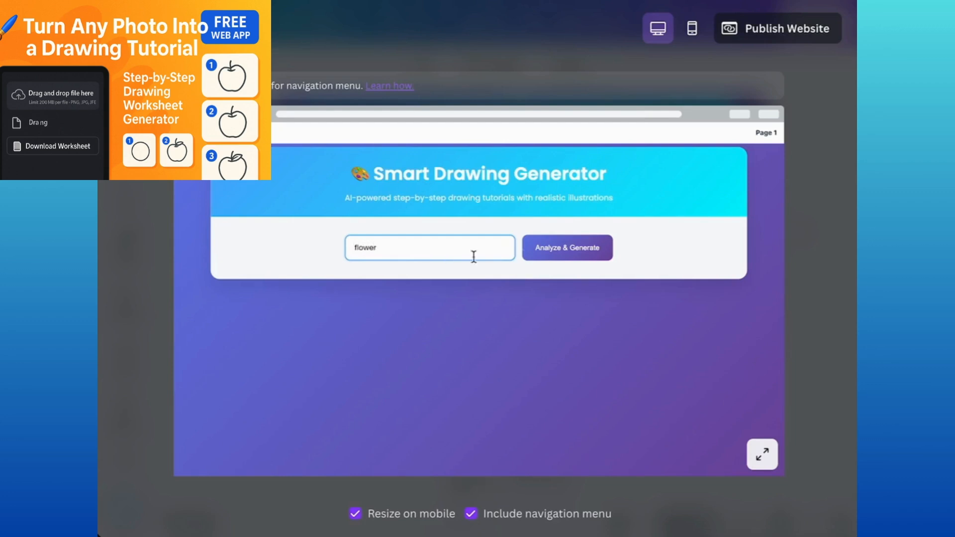
{"action": "left_click", "coordinate": [576, 258]}
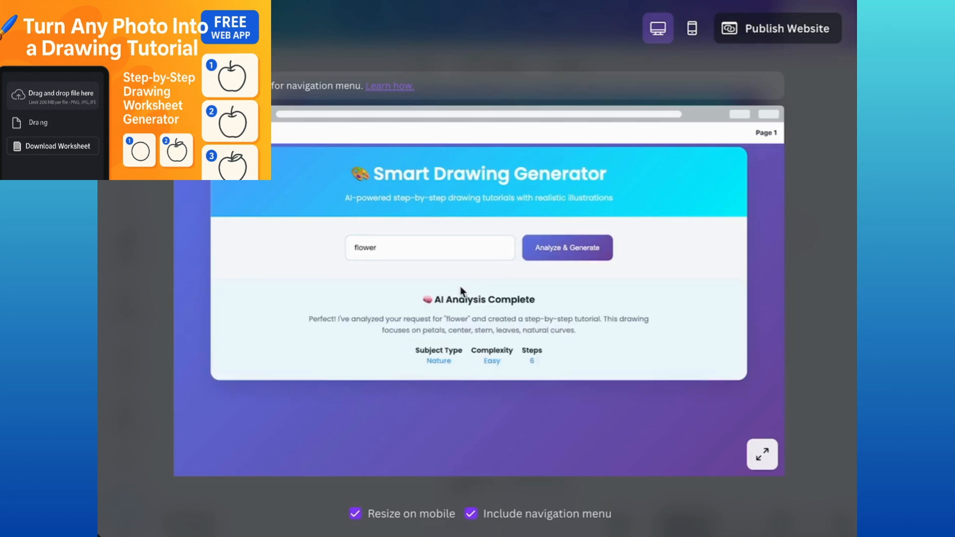
{"action": "scroll", "coordinate": [460, 285], "scroll_direction": "down", "scroll_amount": 1}
{"action": "scroll", "coordinate": [460, 289], "scroll_direction": "down", "scroll_amount": 4}
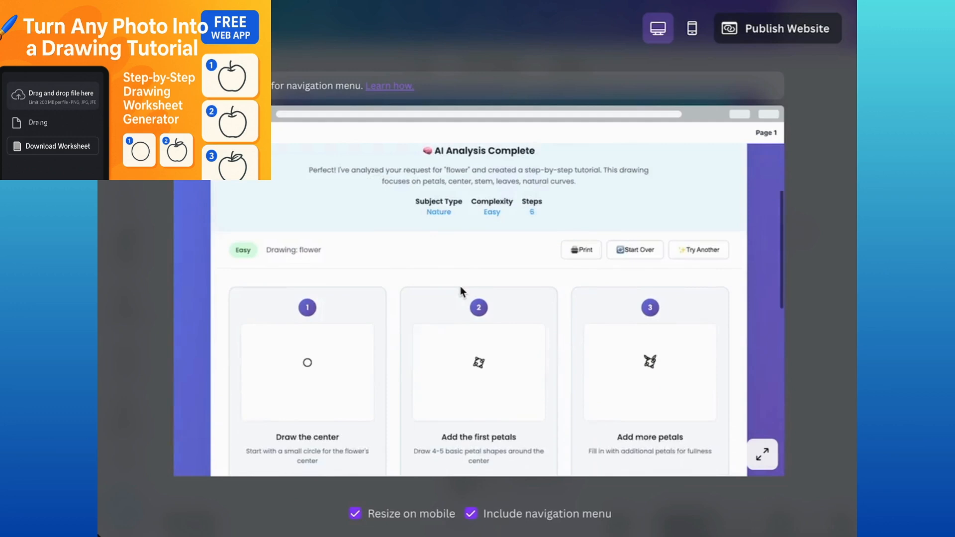
{"action": "scroll", "coordinate": [461, 285], "scroll_direction": "down", "scroll_amount": 6}
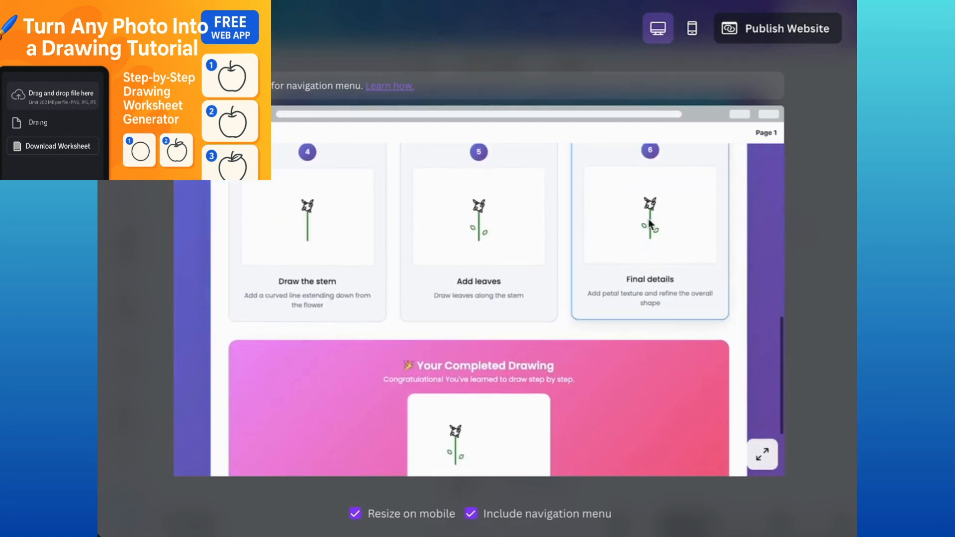
{"action": "scroll", "coordinate": [542, 388], "scroll_direction": "down", "scroll_amount": 3}
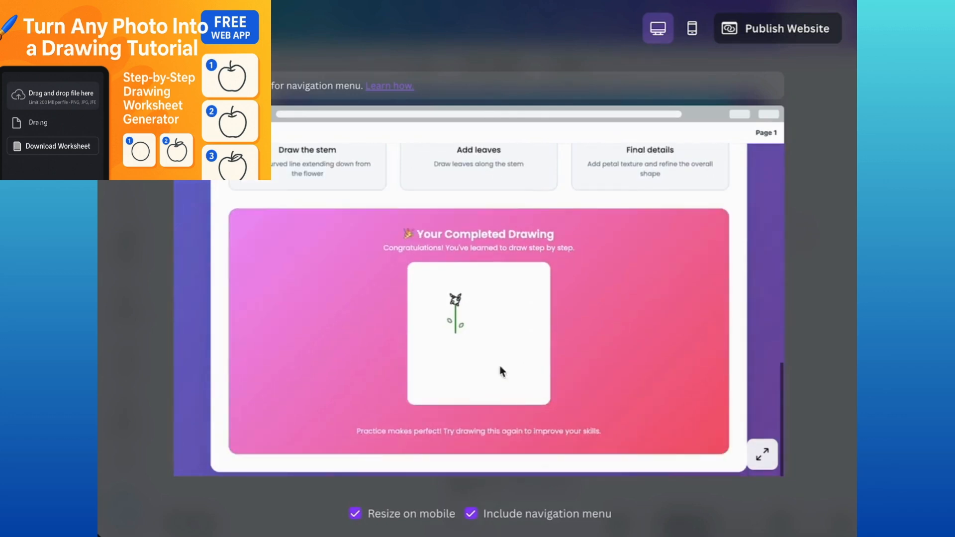
{"action": "scroll", "coordinate": [514, 318], "scroll_direction": "up", "scroll_amount": 12}
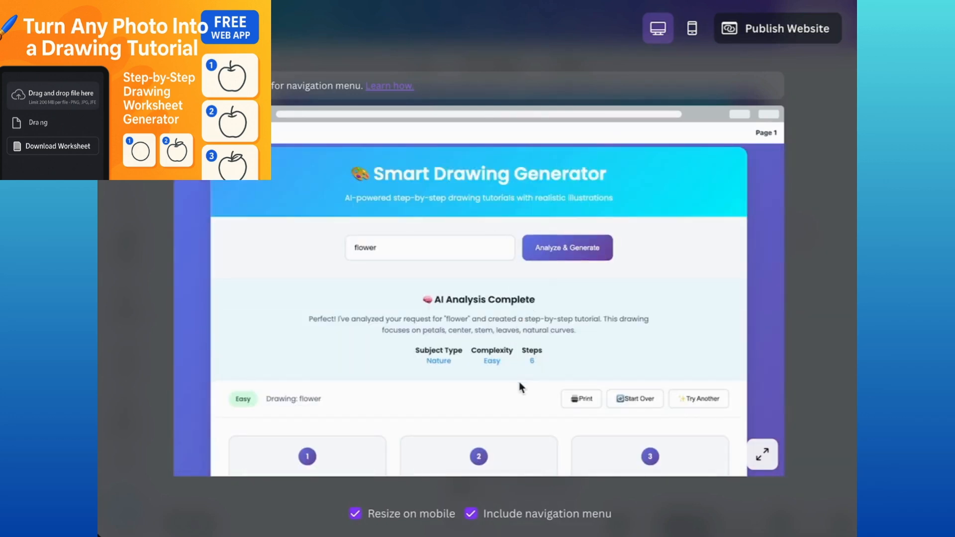
Start over with the subject "a car", generate its tutorial and look through all the drawing steps.
{"action": "left_click", "coordinate": [635, 398]}
{"action": "left_click", "coordinate": [440, 249]}
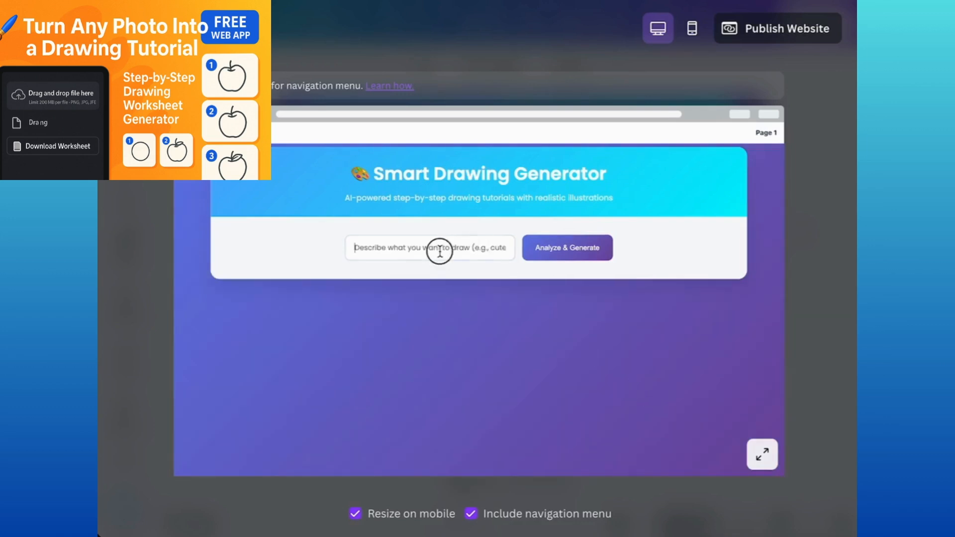
{"action": "type", "text": "a car"}
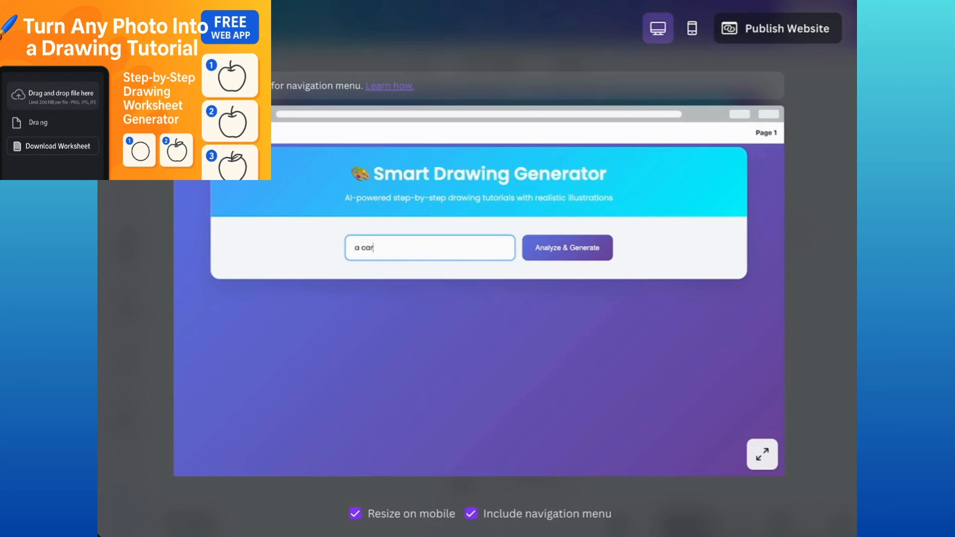
{"action": "left_click", "coordinate": [586, 253]}
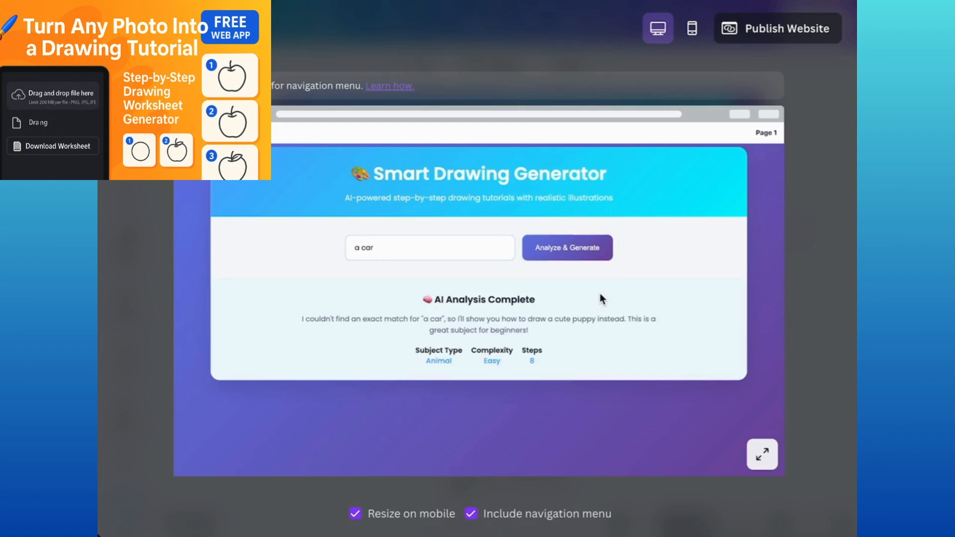
{"action": "scroll", "coordinate": [602, 299], "scroll_direction": "down", "scroll_amount": 4}
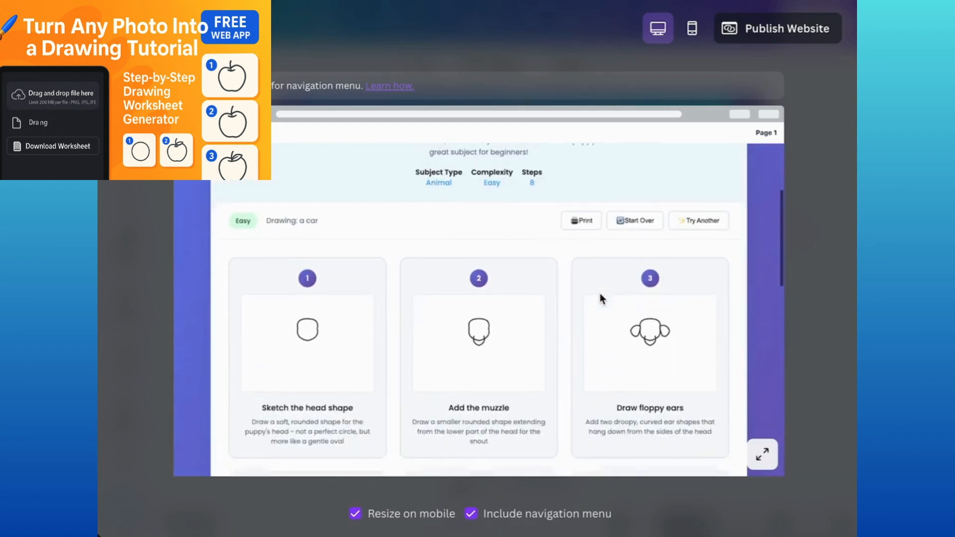
{"action": "scroll", "coordinate": [601, 298], "scroll_direction": "down", "scroll_amount": 10}
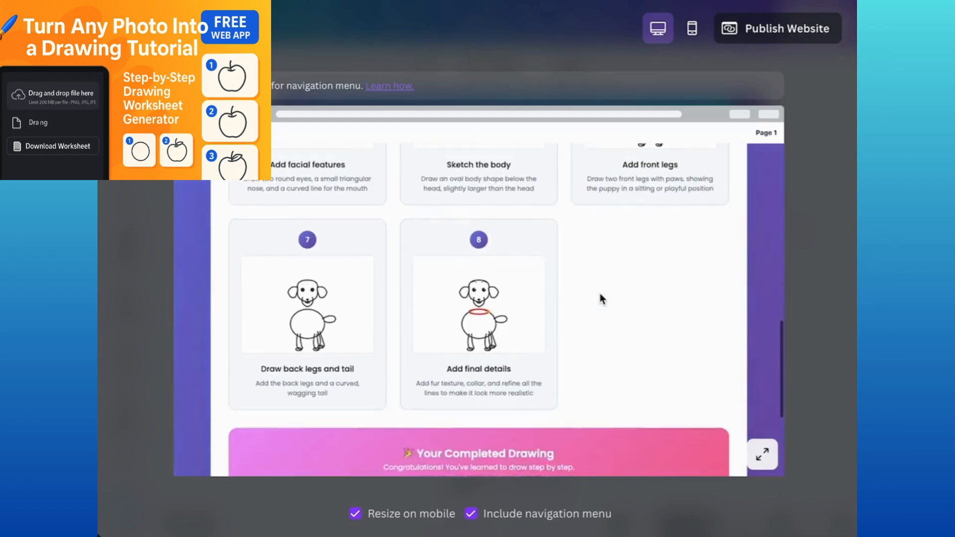
{"action": "scroll", "coordinate": [602, 299], "scroll_direction": "down", "scroll_amount": 1}
{"action": "scroll", "coordinate": [599, 295], "scroll_direction": "up", "scroll_amount": 15}
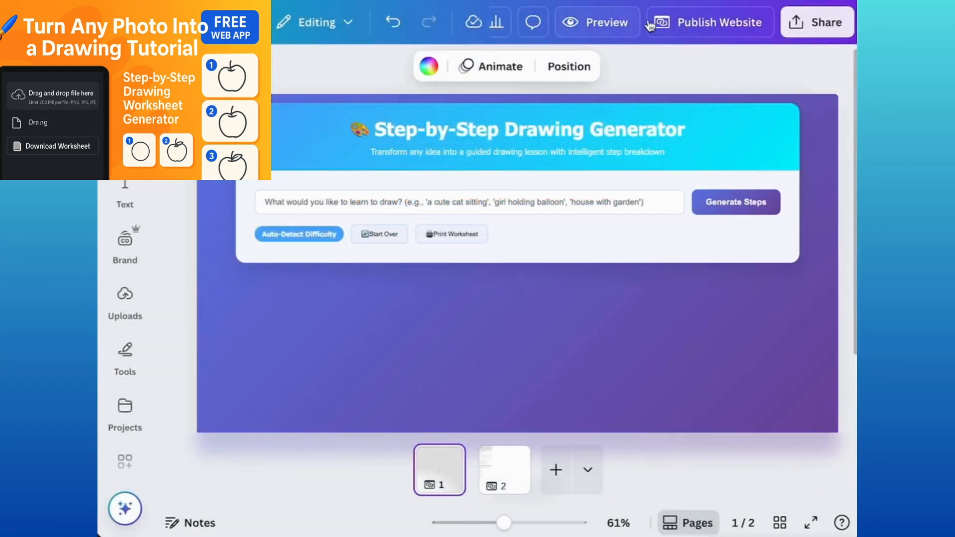
Preview the blue-header Step-by-Step Drawing Generator, generate steps for "balloon" and check them down to the final drawing.
{"action": "left_click", "coordinate": [600, 23]}
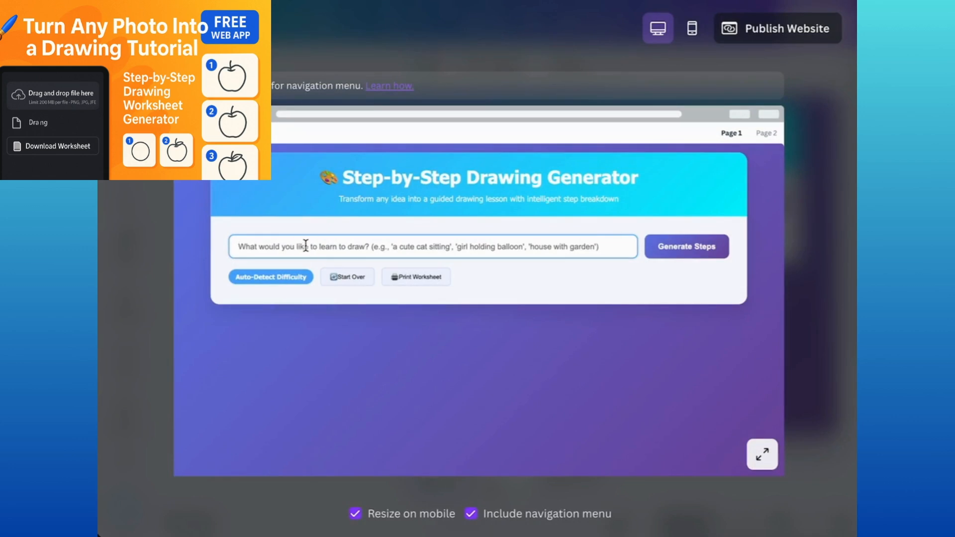
{"action": "type", "text": "balloon"}
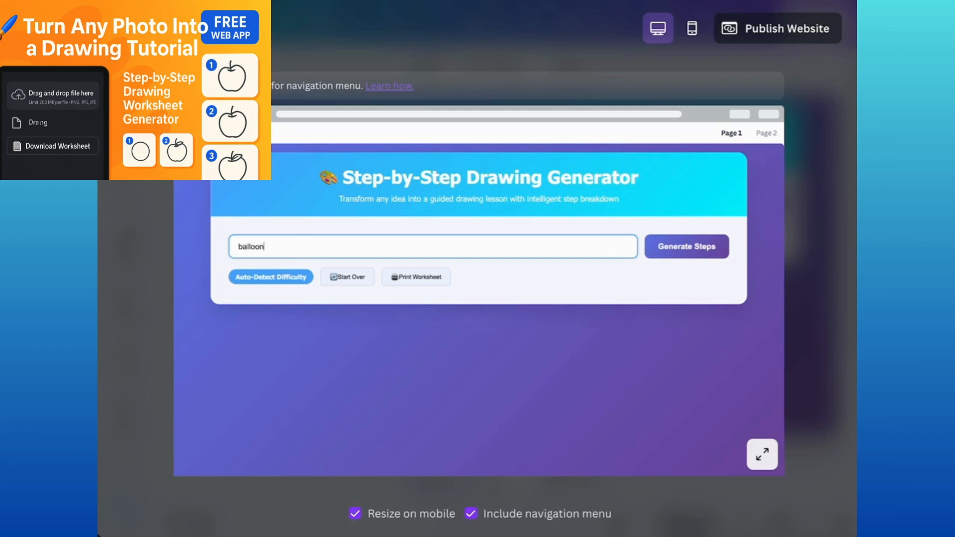
{"action": "left_click", "coordinate": [678, 250]}
{"action": "scroll", "coordinate": [544, 348], "scroll_direction": "down", "scroll_amount": 1}
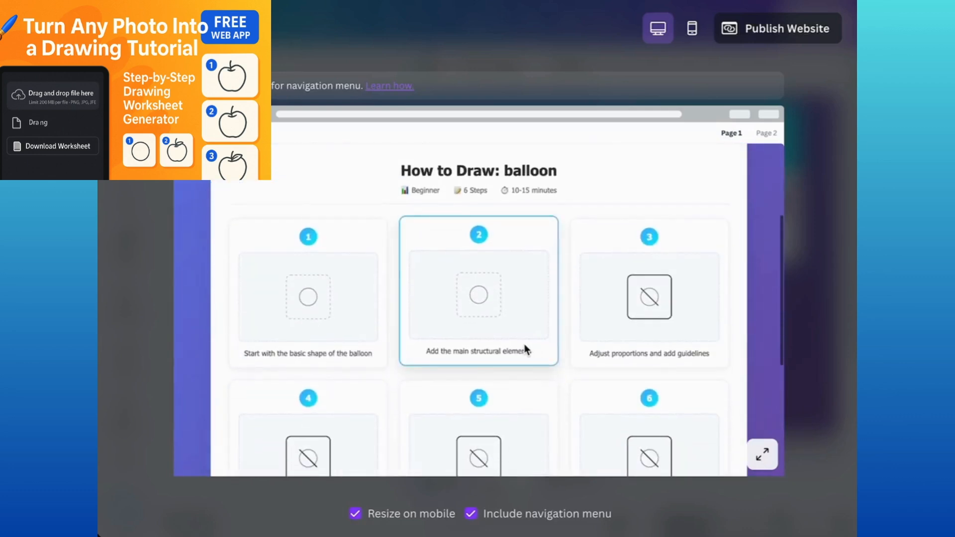
{"action": "scroll", "coordinate": [526, 350], "scroll_direction": "down", "scroll_amount": 4}
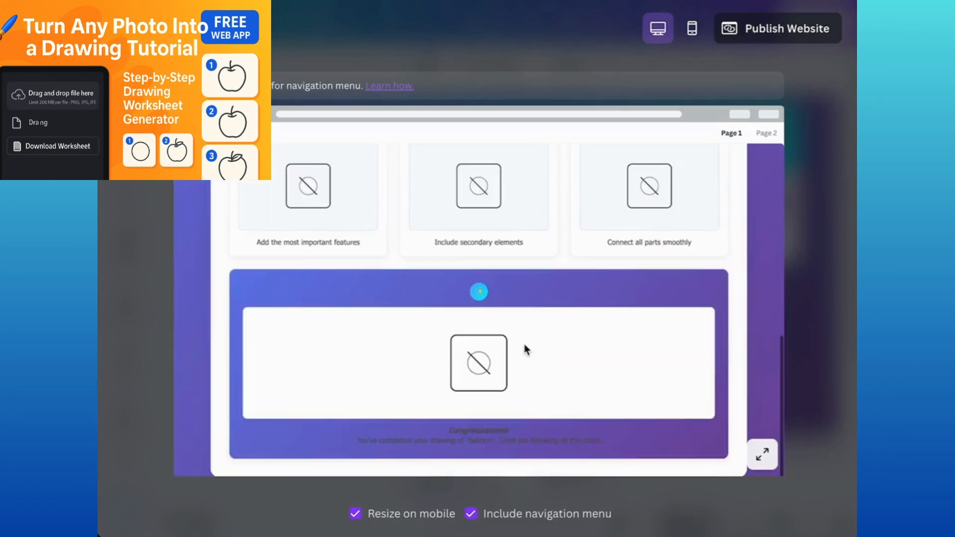
{"action": "scroll", "coordinate": [526, 350], "scroll_direction": "up", "scroll_amount": 5}
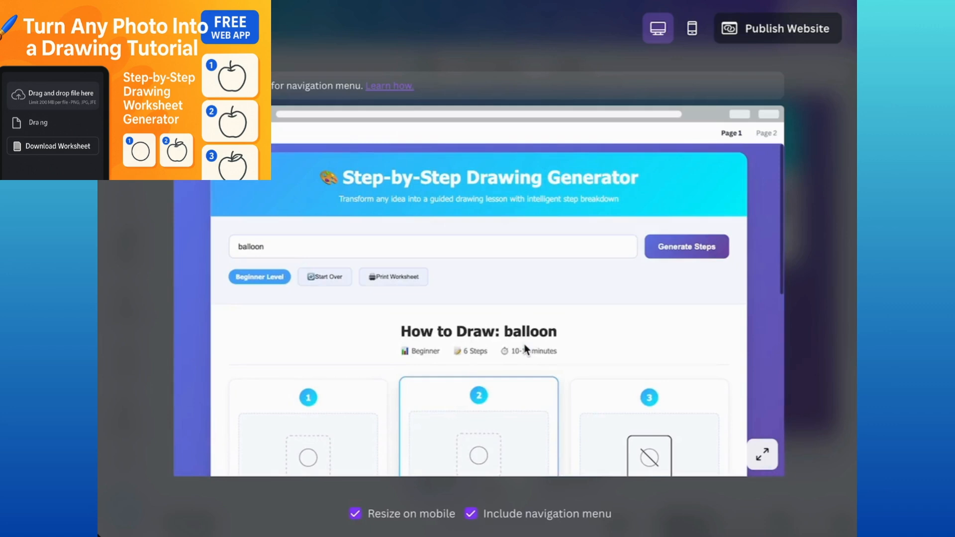
Start over with the subject "a house", generate its steps and review them down to the final drawing.
{"action": "double_click", "coordinate": [292, 247]}
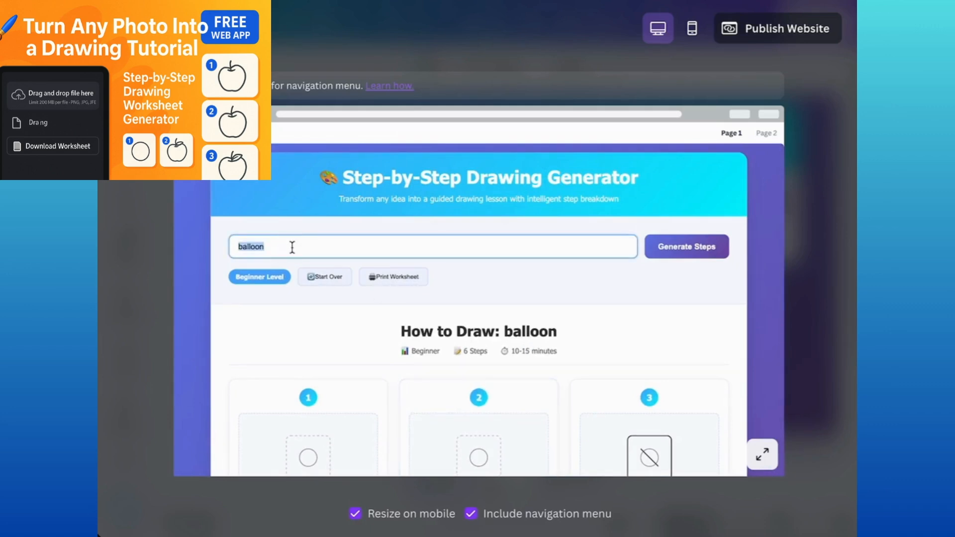
{"action": "left_click", "coordinate": [322, 278]}
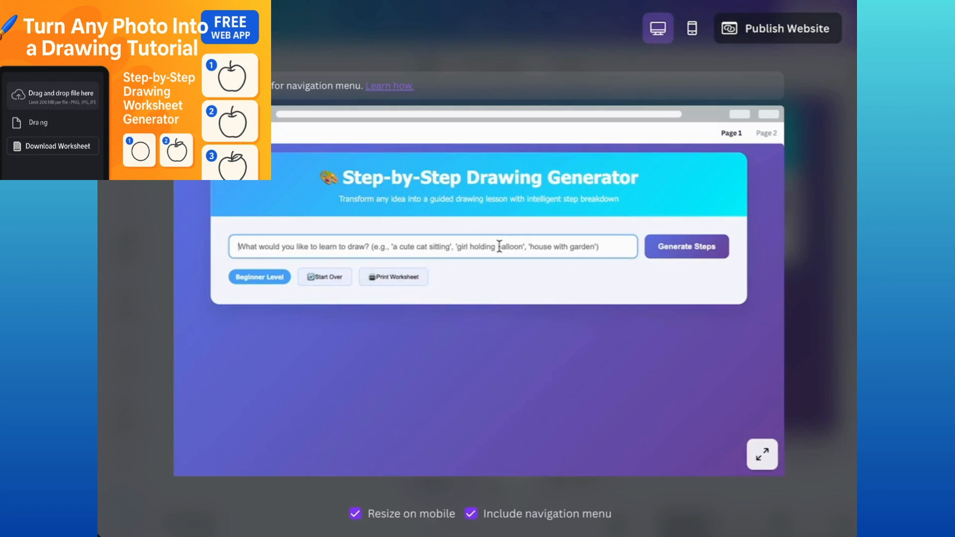
{"action": "type", "text": "a house"}
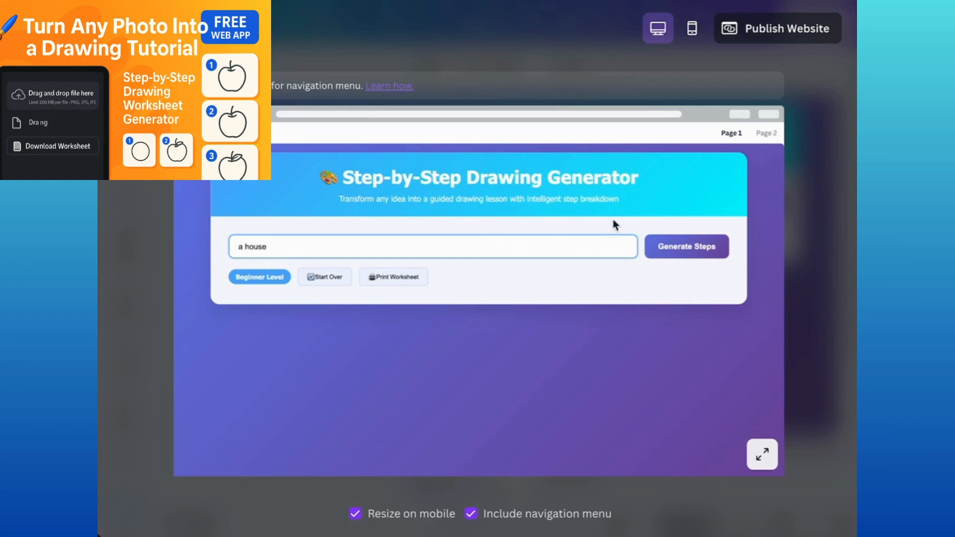
{"action": "left_click", "coordinate": [706, 246]}
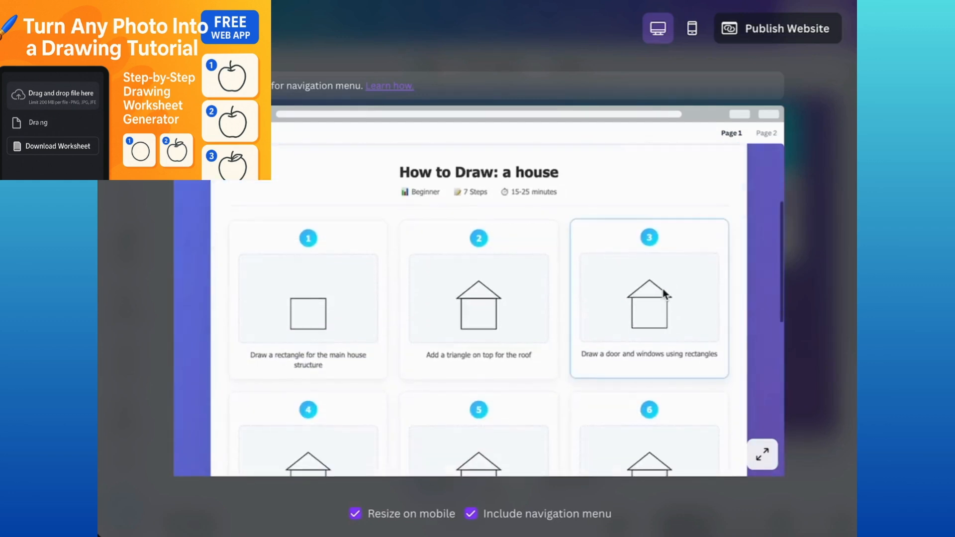
{"action": "scroll", "coordinate": [661, 290], "scroll_direction": "down", "scroll_amount": 8}
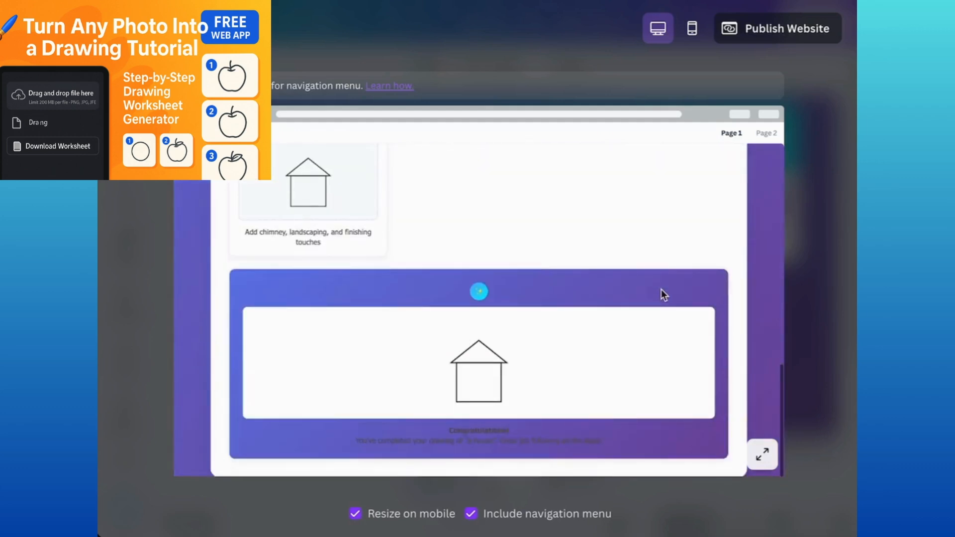
{"action": "scroll", "coordinate": [661, 289], "scroll_direction": "up", "scroll_amount": 3}
{"action": "scroll", "coordinate": [661, 289], "scroll_direction": "up", "scroll_amount": 1}
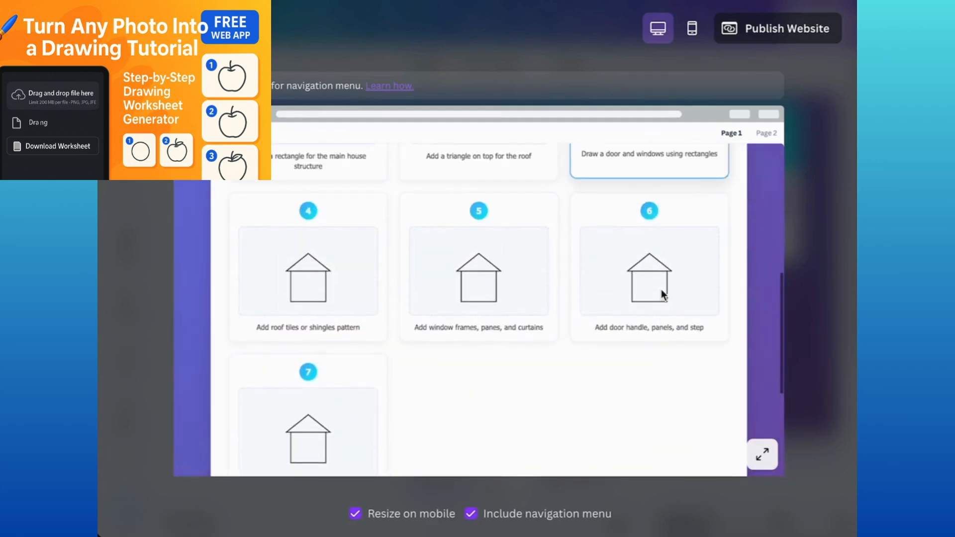
{"action": "scroll", "coordinate": [661, 289], "scroll_direction": "up", "scroll_amount": 8}
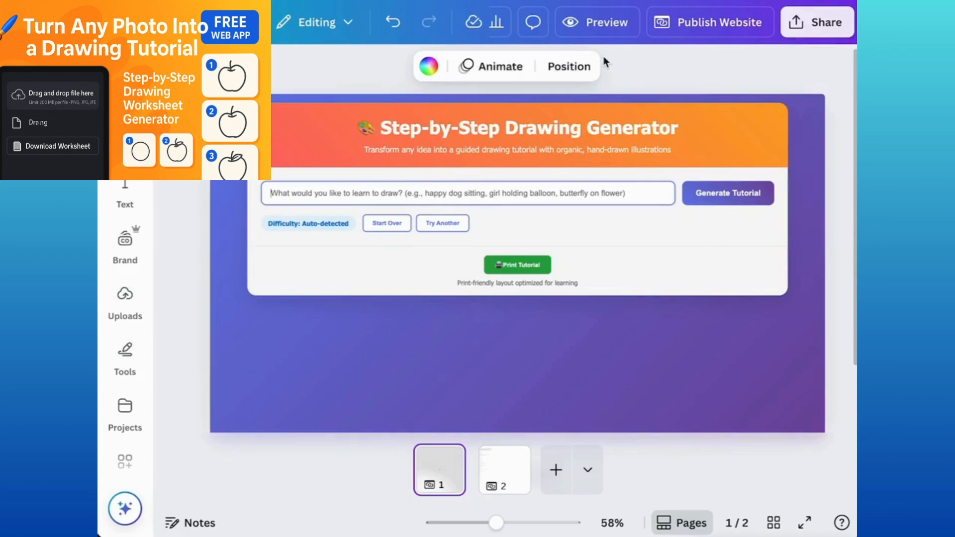
Preview the orange-header Step-by-Step Drawing Generator, generate a tutorial for "a dog" and look through its steps.
{"action": "left_click", "coordinate": [603, 22]}
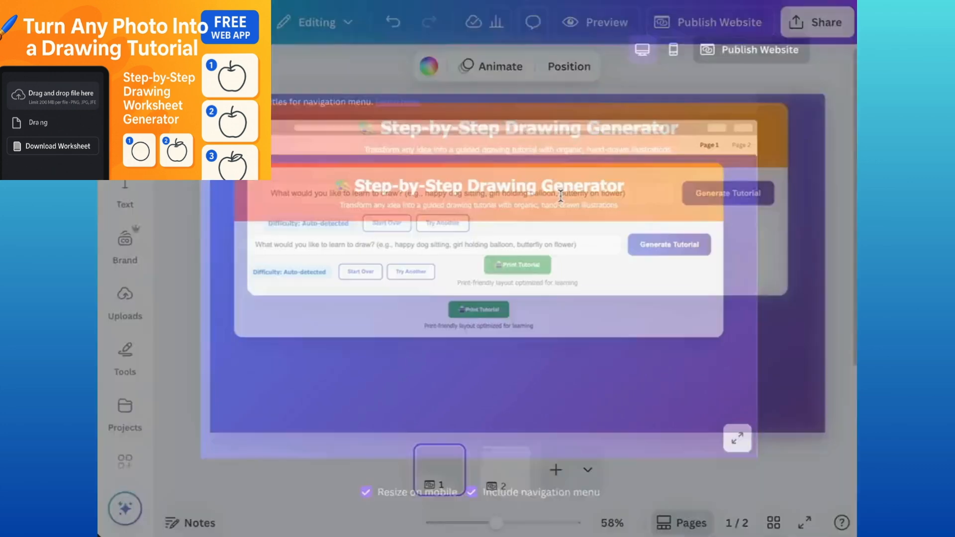
{"action": "left_click", "coordinate": [336, 244]}
{"action": "type", "text": "a d"}
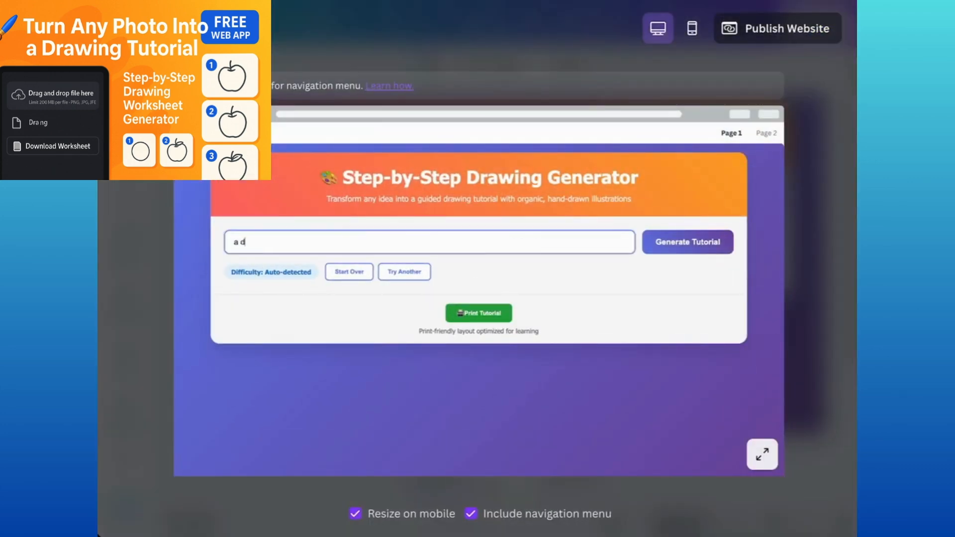
{"action": "type", "text": "og"}
{"action": "left_click", "coordinate": [660, 243]}
{"action": "scroll", "coordinate": [624, 293], "scroll_direction": "down", "scroll_amount": 10}
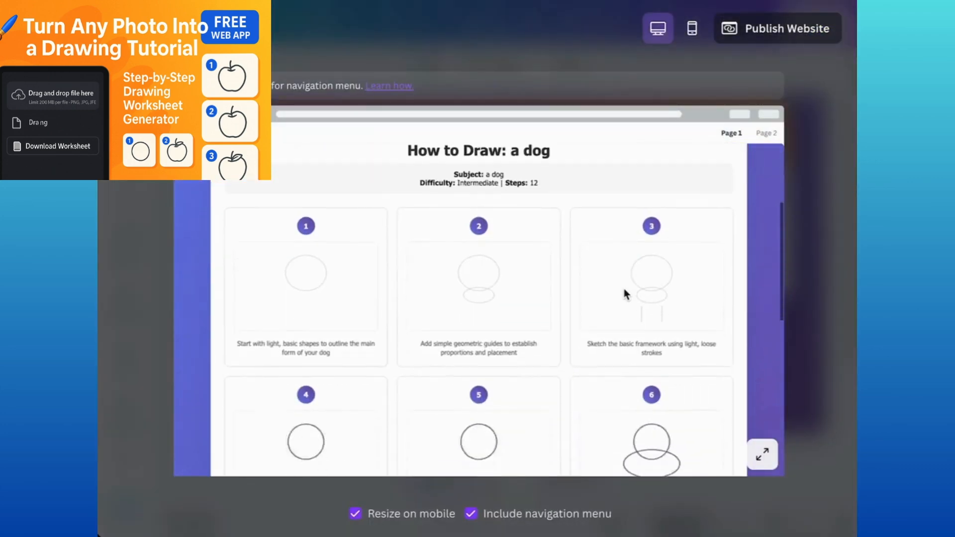
{"action": "scroll", "coordinate": [629, 294], "scroll_direction": "down", "scroll_amount": 2}
{"action": "scroll", "coordinate": [516, 182], "scroll_direction": "up", "scroll_amount": 15}
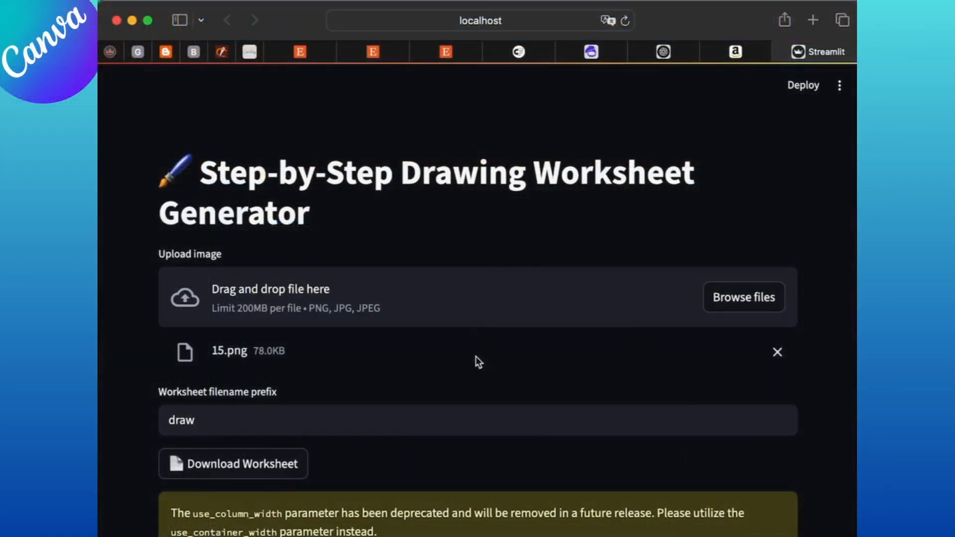
Look over the Drawing Worksheet Generator page on localhost, then switch to the ChatGPT chat and read its step-by-step drawing generator prompt.
{"action": "scroll", "coordinate": [476, 356], "scroll_direction": "down", "scroll_amount": 5}
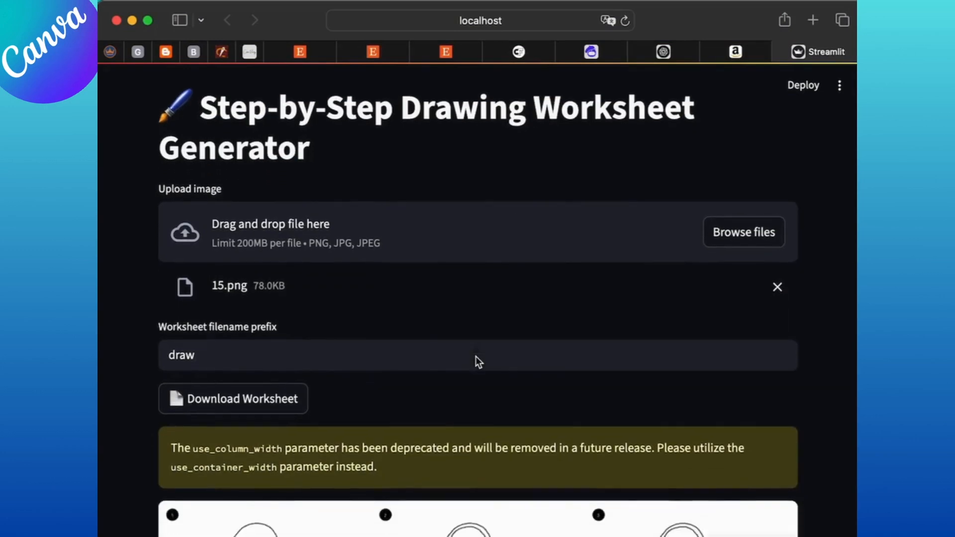
{"action": "scroll", "coordinate": [476, 356], "scroll_direction": "up", "scroll_amount": 5}
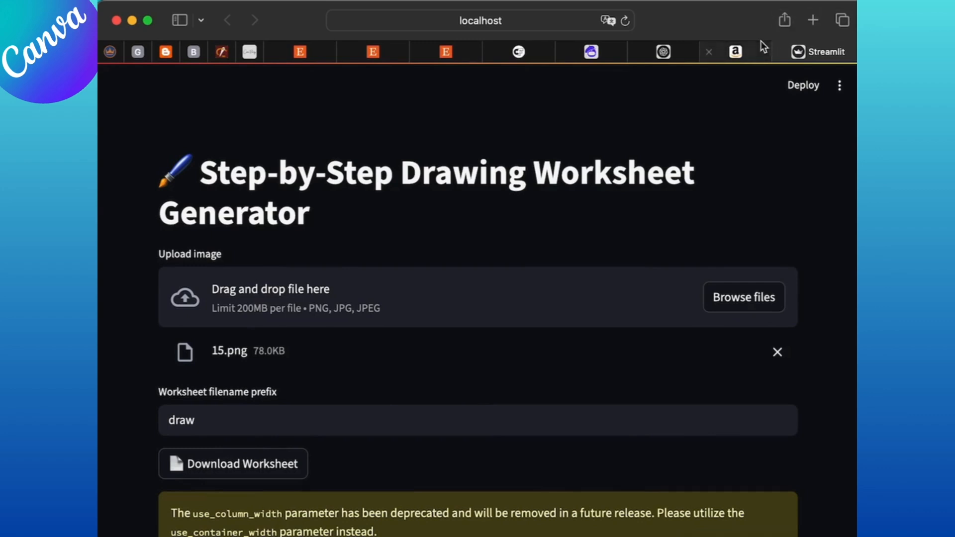
{"action": "left_click", "coordinate": [663, 51]}
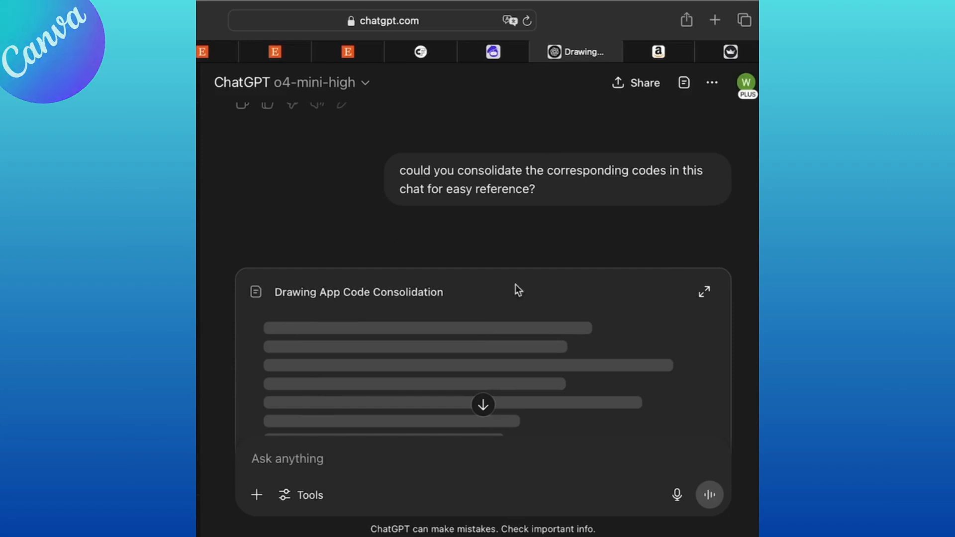
{"action": "scroll", "coordinate": [561, 288], "scroll_direction": "up", "scroll_amount": 10}
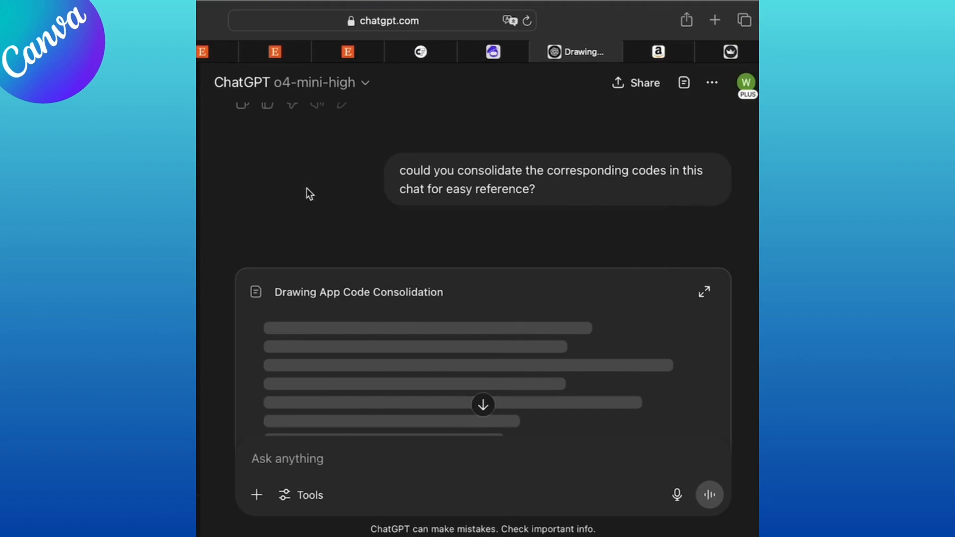
{"action": "scroll", "coordinate": [562, 288], "scroll_direction": "up", "scroll_amount": 10}
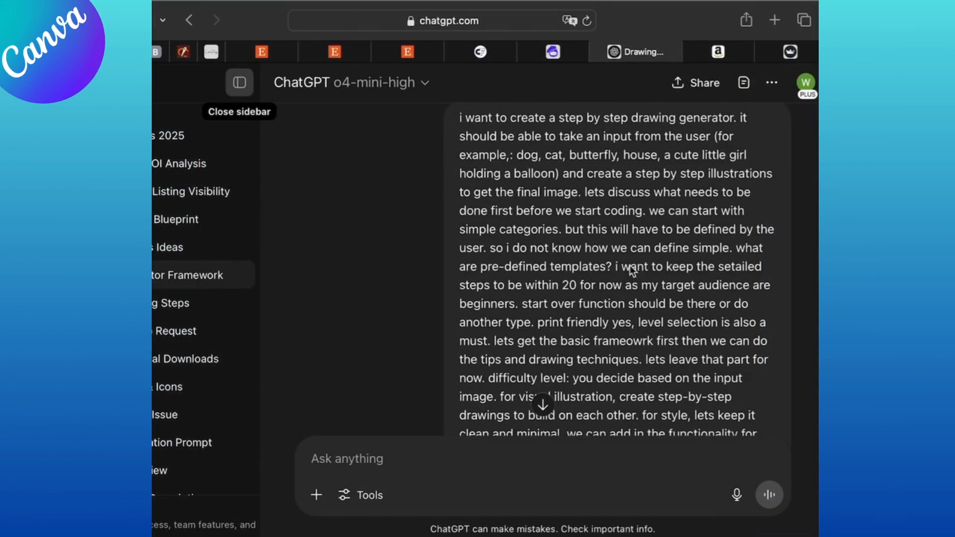
{"action": "scroll", "coordinate": [631, 268], "scroll_direction": "down", "scroll_amount": 2}
{"action": "scroll", "coordinate": [629, 264], "scroll_direction": "down", "scroll_amount": 1}
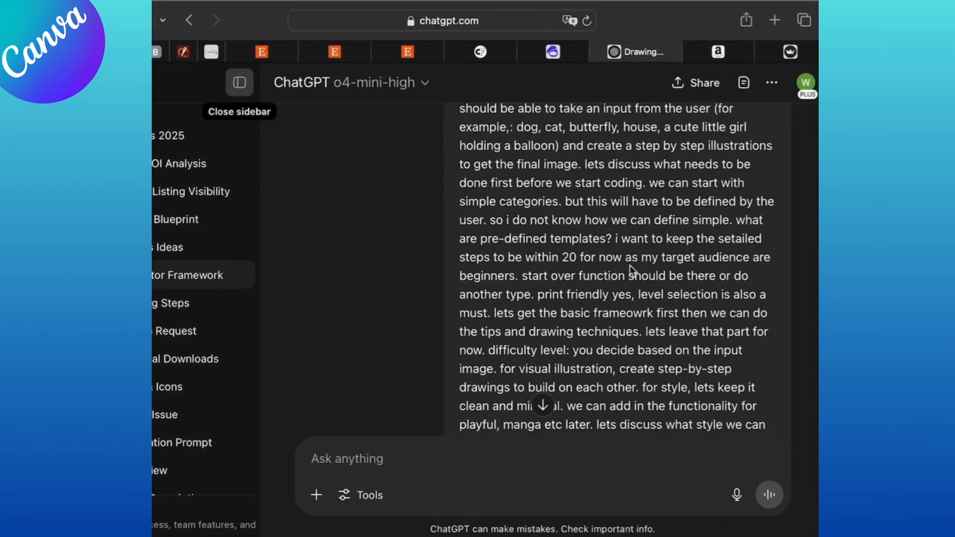
Read the step-by-step drawing generator prompt through to its closing request for a print-friendly grid of all steps.
{"action": "scroll", "coordinate": [629, 265], "scroll_direction": "down", "scroll_amount": 2}
{"action": "scroll", "coordinate": [629, 264], "scroll_direction": "down", "scroll_amount": 3}
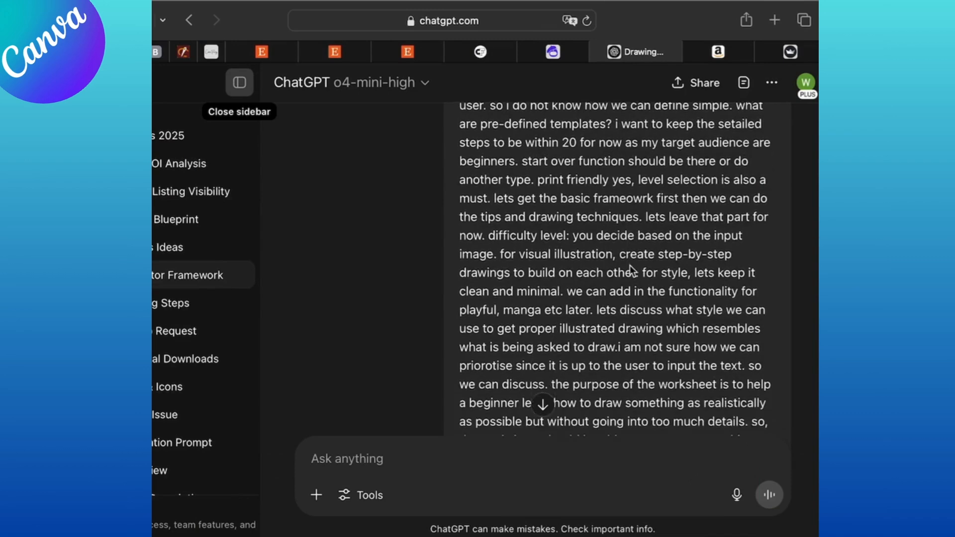
{"action": "scroll", "coordinate": [629, 264], "scroll_direction": "down", "scroll_amount": 2}
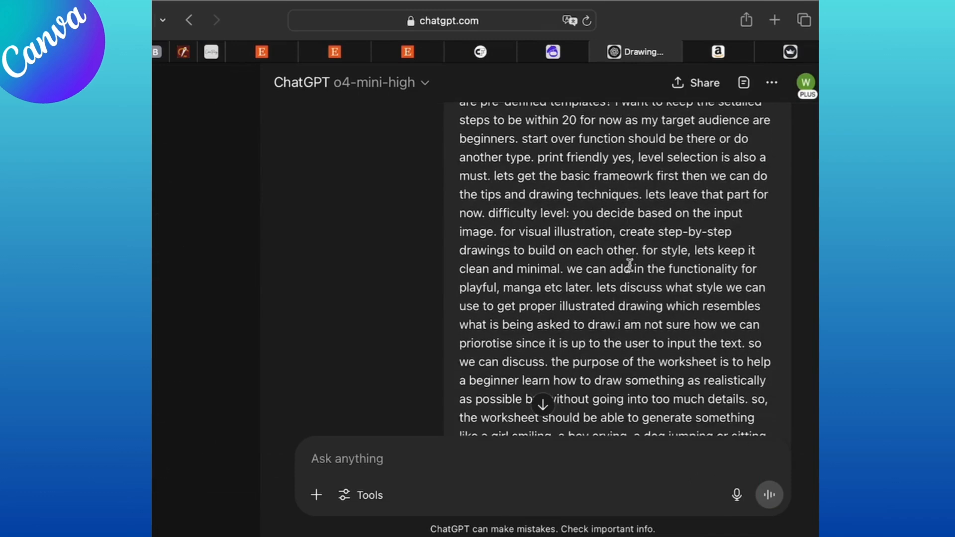
{"action": "scroll", "coordinate": [630, 265], "scroll_direction": "down", "scroll_amount": 10}
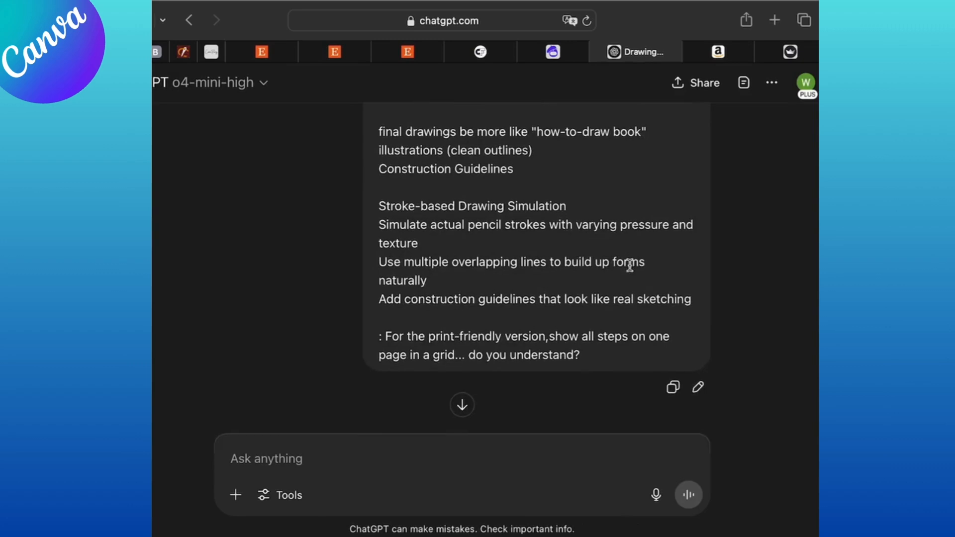
{"action": "scroll", "coordinate": [629, 265], "scroll_direction": "up", "scroll_amount": 3}
{"action": "scroll", "coordinate": [629, 265], "scroll_direction": "up", "scroll_amount": 10}
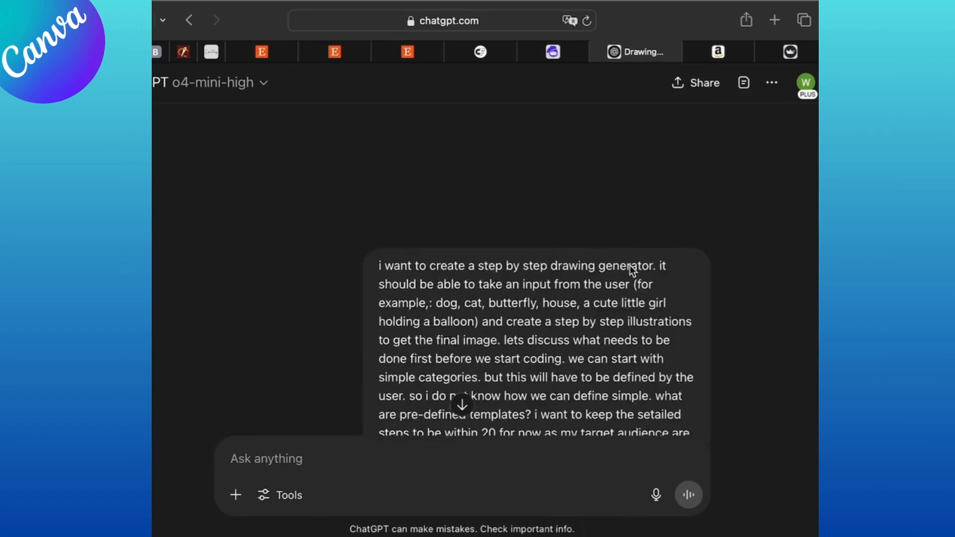
{"action": "scroll", "coordinate": [629, 265], "scroll_direction": "down", "scroll_amount": 5}
{"action": "scroll", "coordinate": [629, 265], "scroll_direction": "down", "scroll_amount": 1}
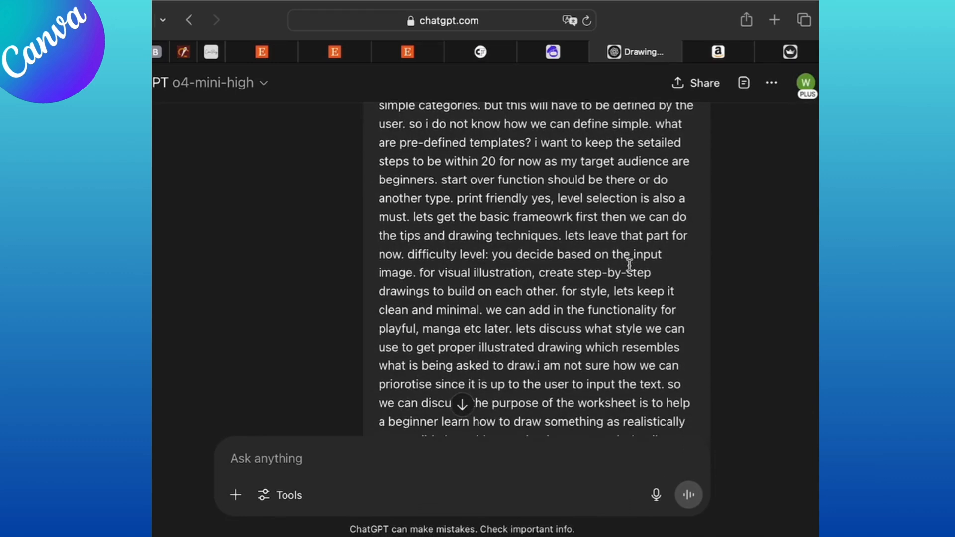
{"action": "scroll", "coordinate": [597, 361], "scroll_direction": "down", "scroll_amount": 12}
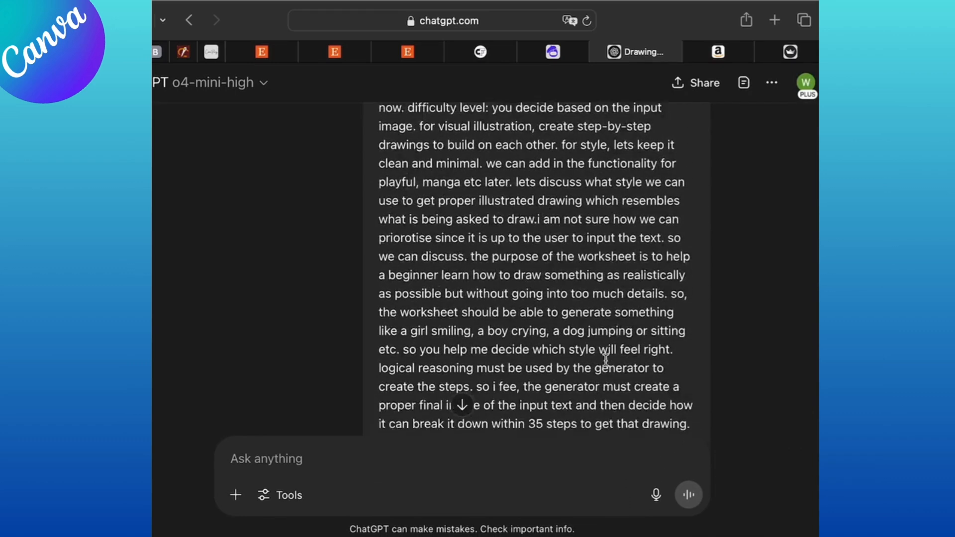
{"action": "scroll", "coordinate": [606, 360], "scroll_direction": "down", "scroll_amount": 10}
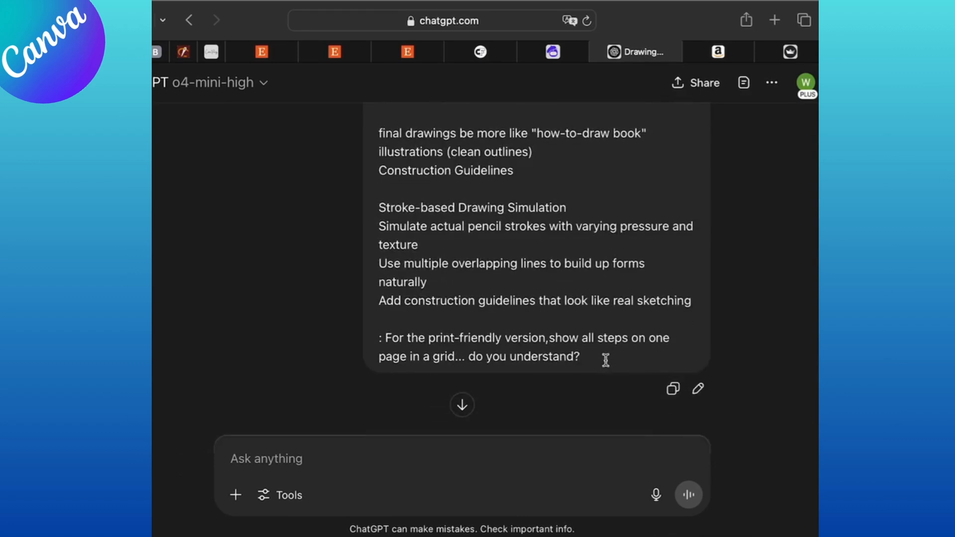
Look through ChatGPT's replies, from the framework document and Python skeleton to the InputAnalyzer design and the instructions for running the test suite.
{"action": "scroll", "coordinate": [606, 360], "scroll_direction": "down", "scroll_amount": 8}
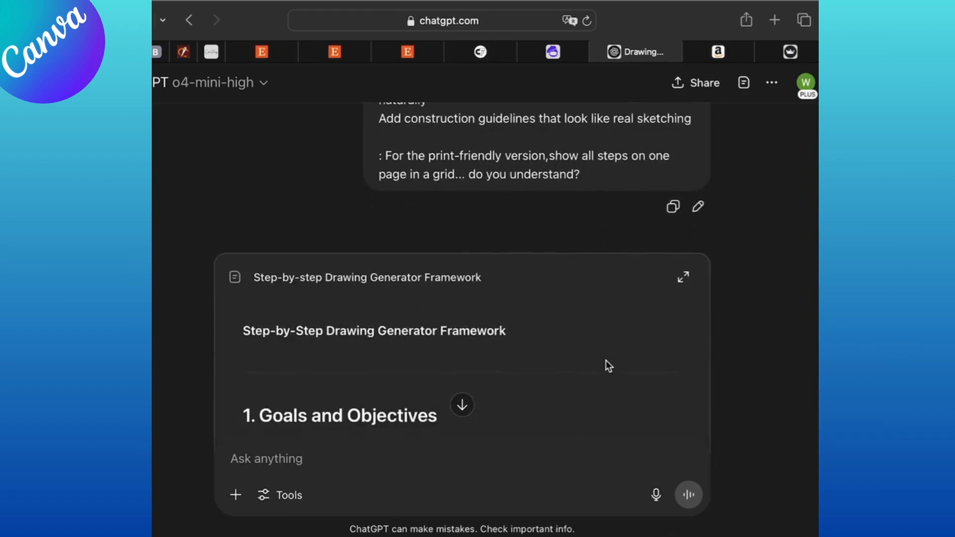
{"action": "scroll", "coordinate": [606, 360], "scroll_direction": "down", "scroll_amount": 15}
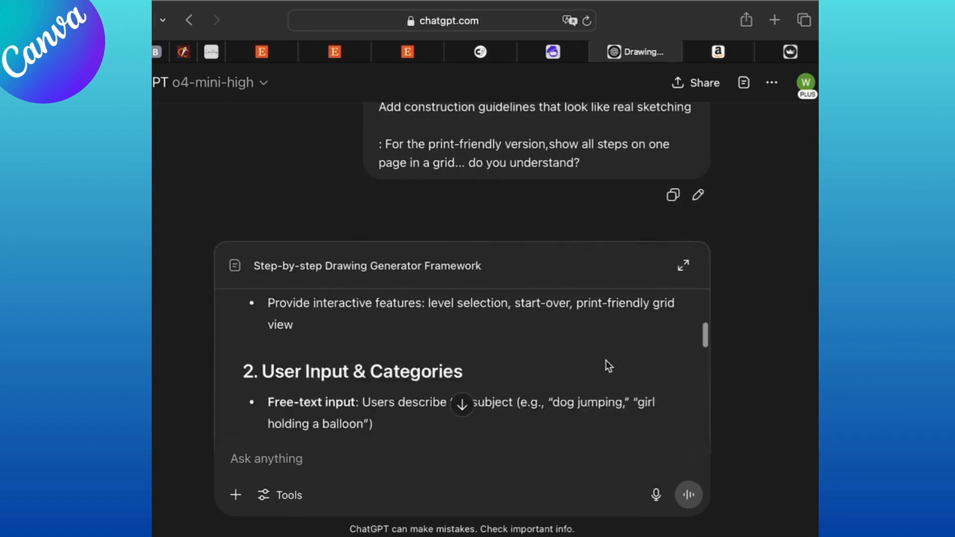
{"action": "scroll", "coordinate": [744, 360], "scroll_direction": "down", "scroll_amount": 20}
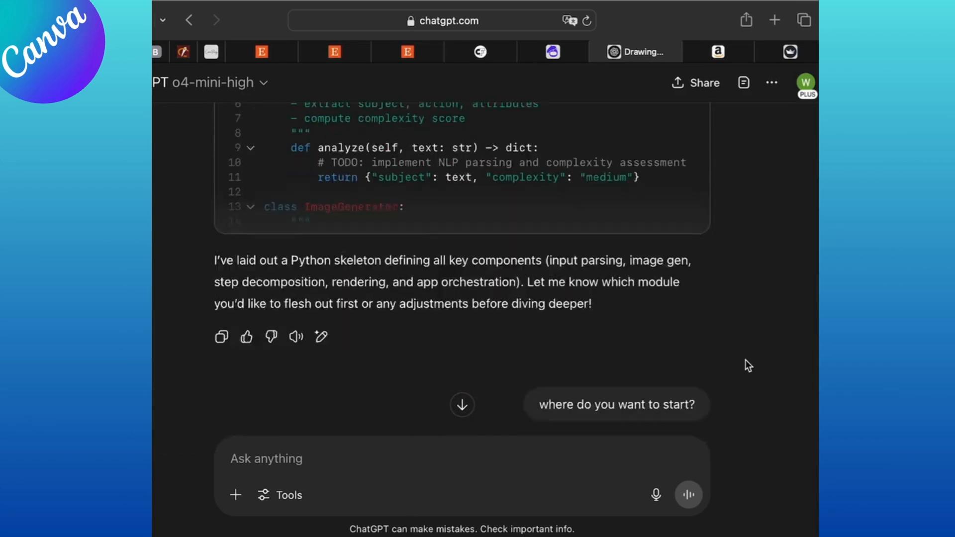
{"action": "scroll", "coordinate": [745, 359], "scroll_direction": "down", "scroll_amount": 3}
{"action": "scroll", "coordinate": [745, 359], "scroll_direction": "up", "scroll_amount": 10}
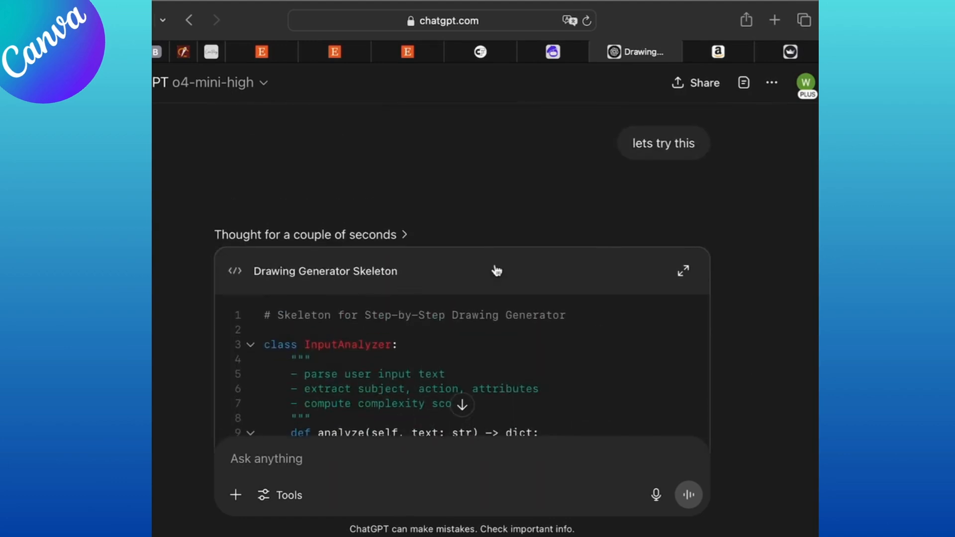
{"action": "scroll", "coordinate": [747, 313], "scroll_direction": "down", "scroll_amount": 10}
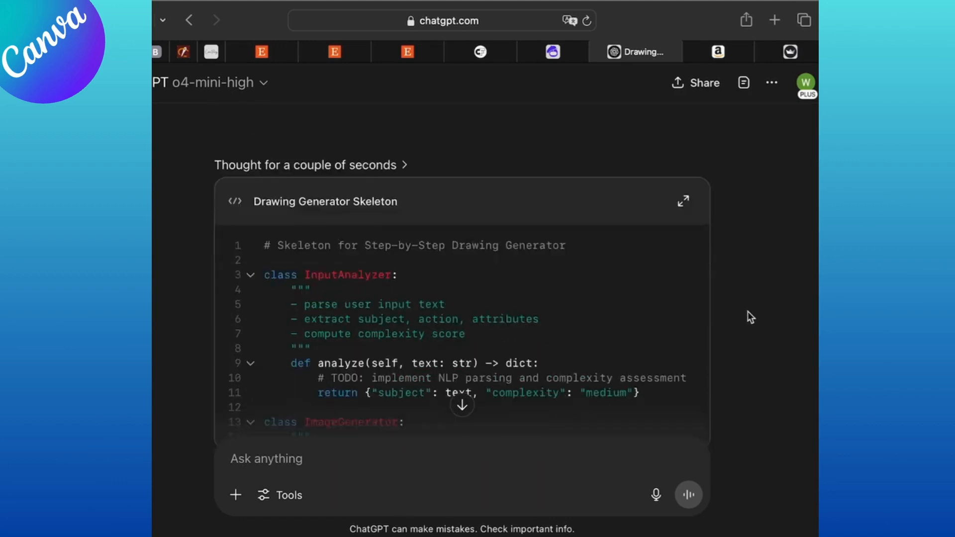
{"action": "scroll", "coordinate": [751, 316], "scroll_direction": "down", "scroll_amount": 5}
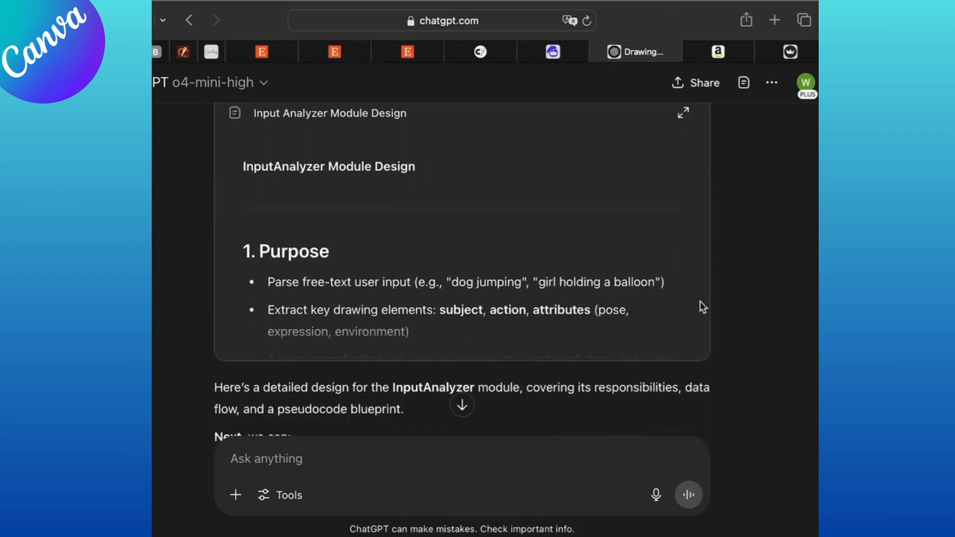
{"action": "scroll", "coordinate": [640, 390], "scroll_direction": "down", "scroll_amount": 15}
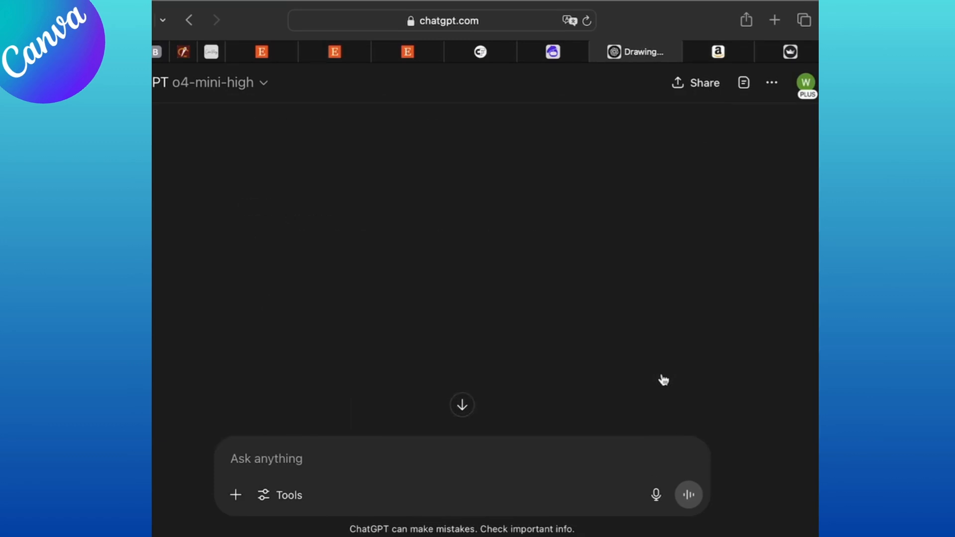
{"action": "scroll", "coordinate": [664, 380], "scroll_direction": "up", "scroll_amount": 3}
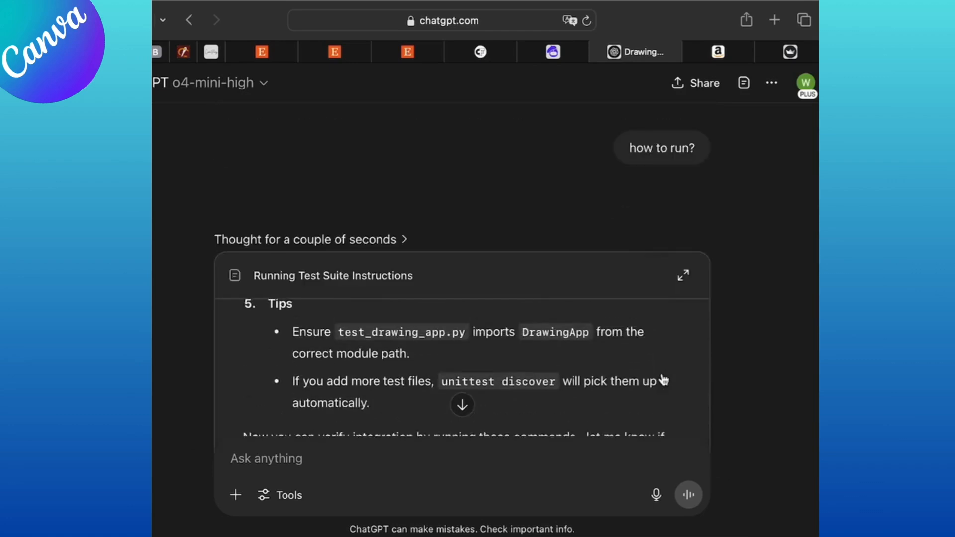
{"action": "scroll", "coordinate": [700, 225], "scroll_direction": "down", "scroll_amount": 2}
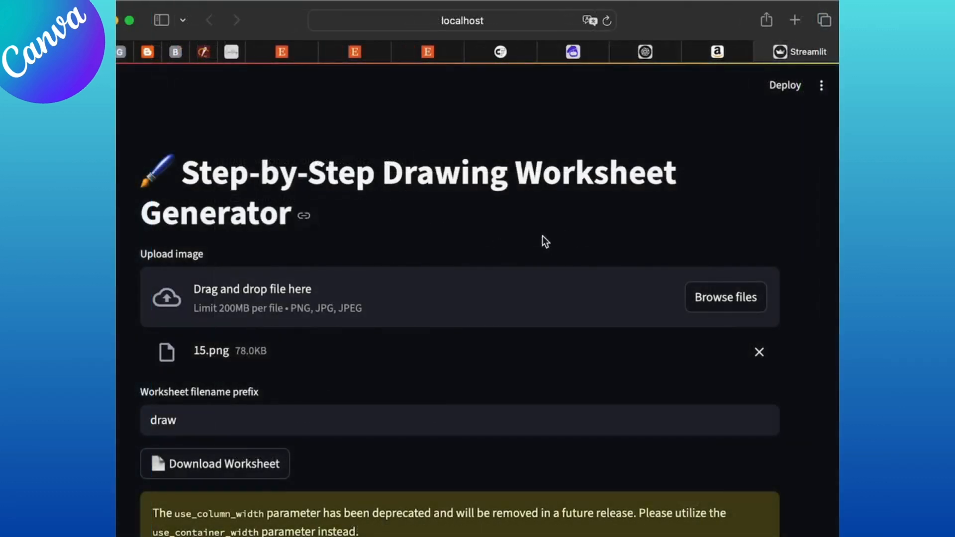
Upload the puppy image 1.png to the localhost worksheet generator and check the generated drawing steps.
{"action": "left_click", "coordinate": [724, 306]}
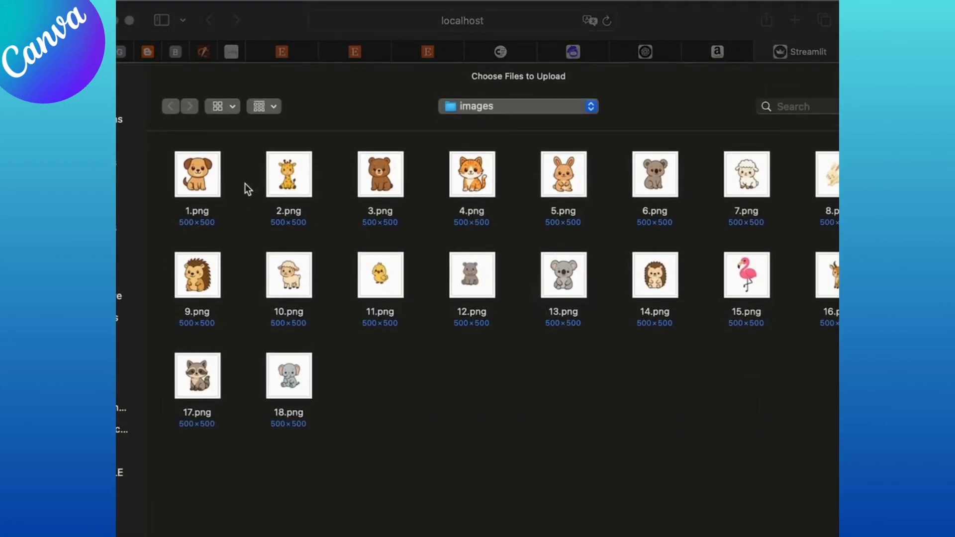
{"action": "double_click", "coordinate": [201, 184]}
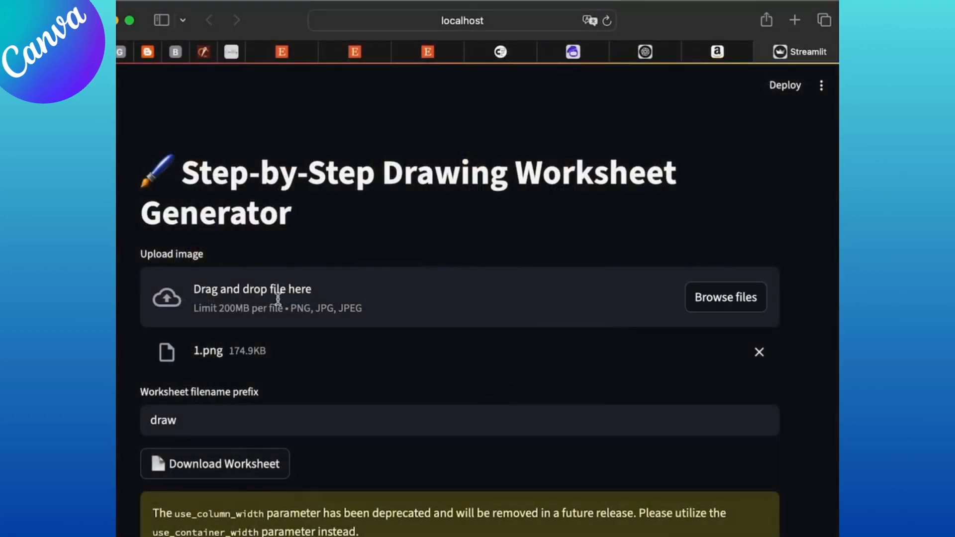
{"action": "scroll", "coordinate": [532, 339], "scroll_direction": "down", "scroll_amount": 5}
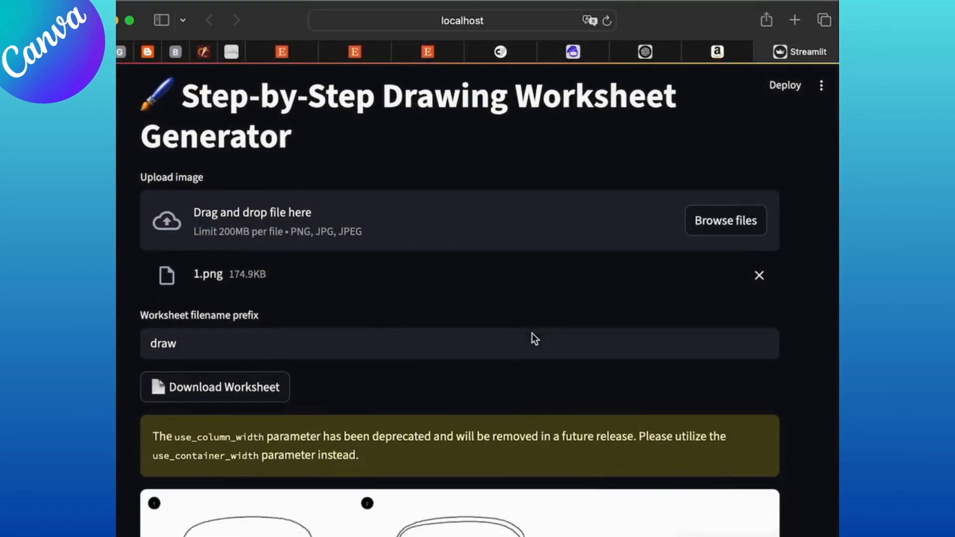
{"action": "scroll", "coordinate": [534, 338], "scroll_direction": "down", "scroll_amount": 5}
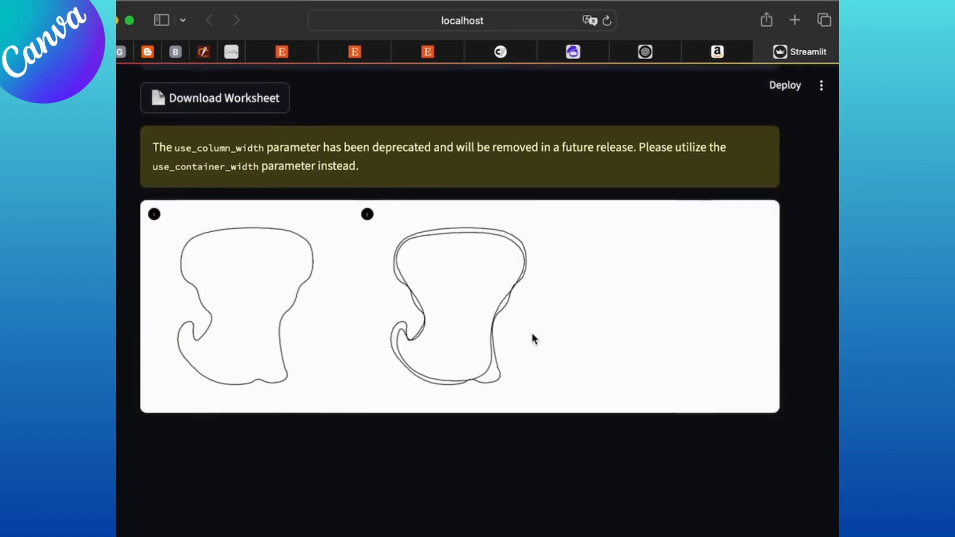
{"action": "scroll", "coordinate": [535, 339], "scroll_direction": "up", "scroll_amount": 10}
{"action": "scroll", "coordinate": [535, 338], "scroll_direction": "down", "scroll_amount": 1}
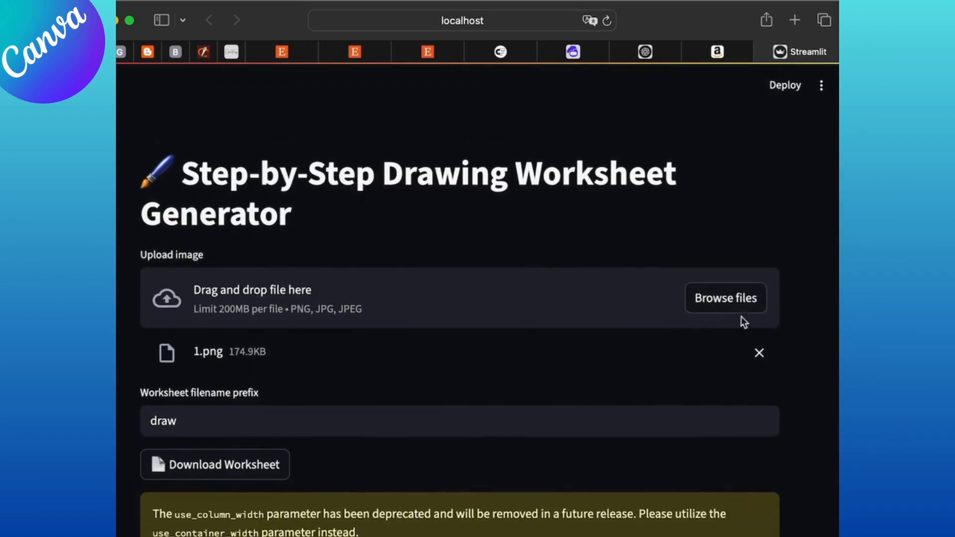
Replace the uploaded image with the koala picture 13.png and review its generated drawing steps.
{"action": "left_click", "coordinate": [723, 295]}
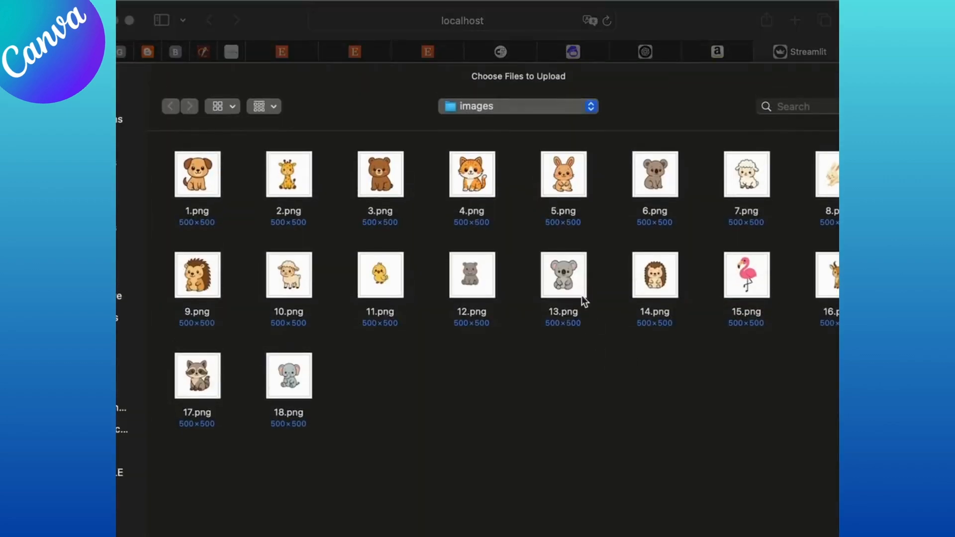
{"action": "double_click", "coordinate": [577, 284]}
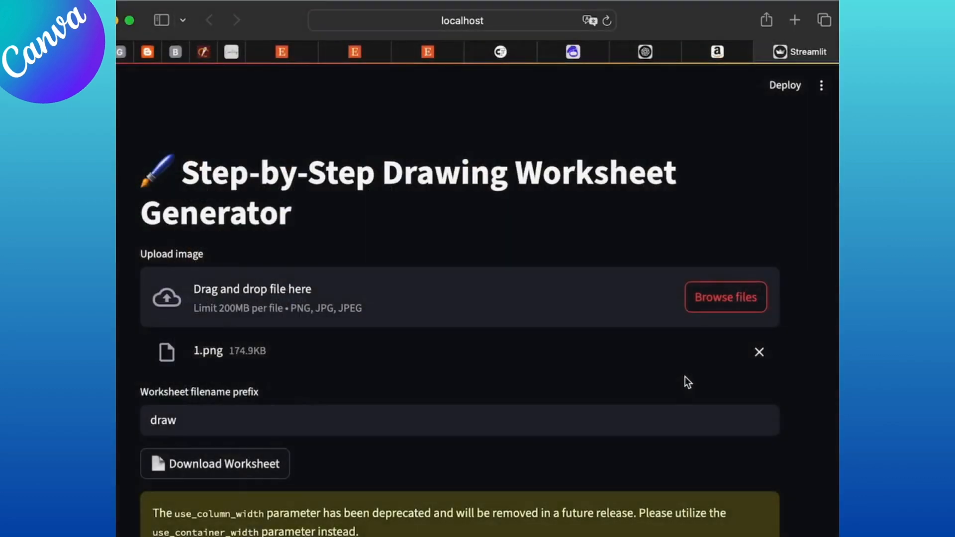
{"action": "scroll", "coordinate": [685, 377], "scroll_direction": "down", "scroll_amount": 8}
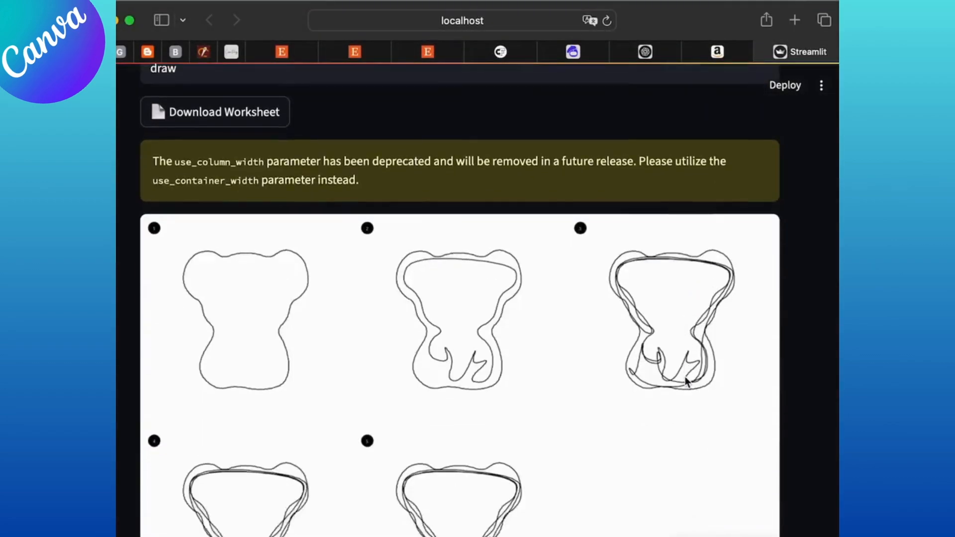
{"action": "scroll", "coordinate": [685, 381], "scroll_direction": "down", "scroll_amount": 3}
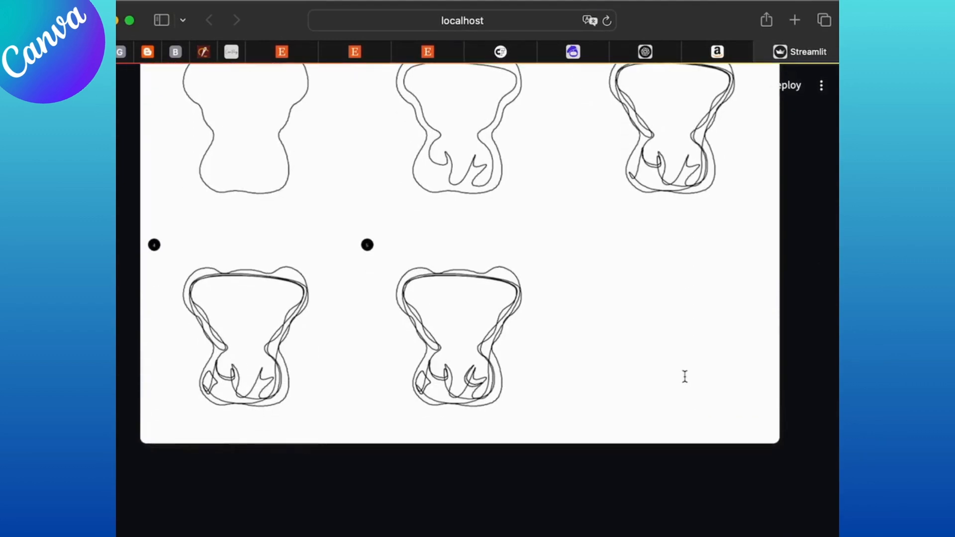
{"action": "scroll", "coordinate": [684, 377], "scroll_direction": "up", "scroll_amount": 11}
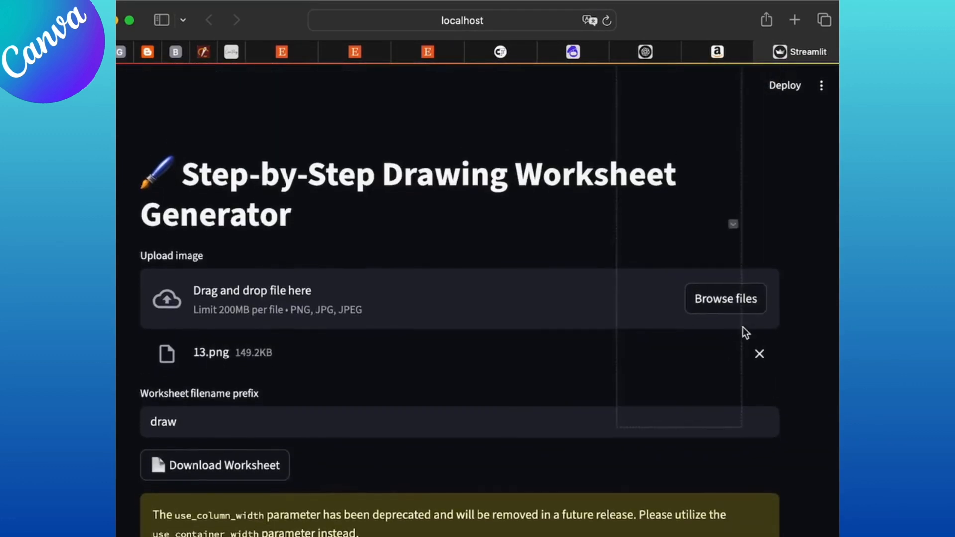
Upload the hedgehog image 14.png instead and examine its worksheet down to the last drawing step.
{"action": "left_click", "coordinate": [738, 308]}
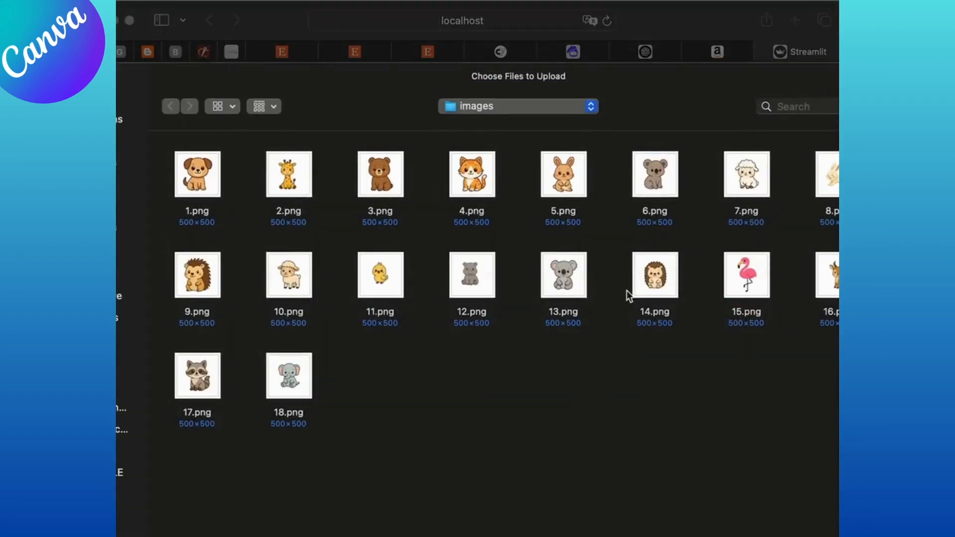
{"action": "double_click", "coordinate": [655, 275]}
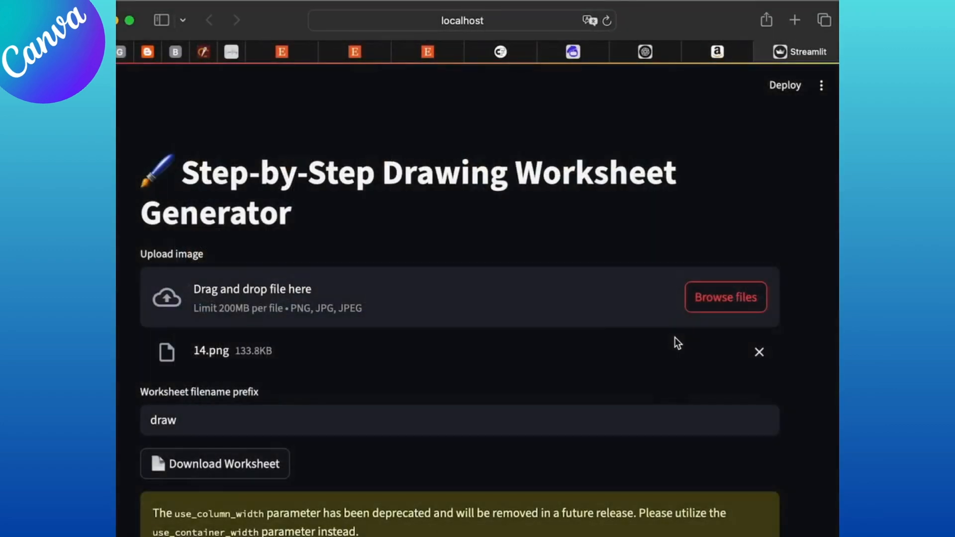
{"action": "scroll", "coordinate": [675, 338], "scroll_direction": "down", "scroll_amount": 7}
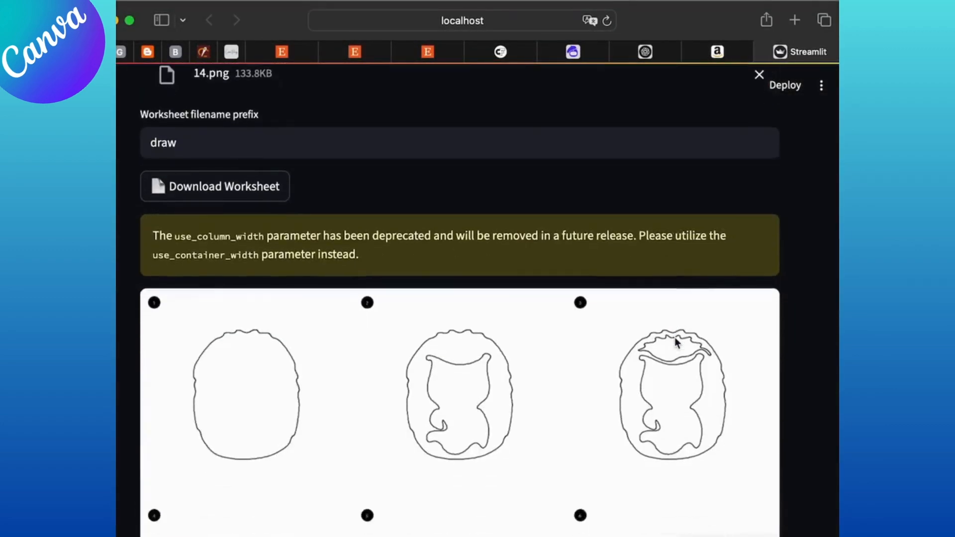
{"action": "scroll", "coordinate": [676, 342], "scroll_direction": "down", "scroll_amount": 6}
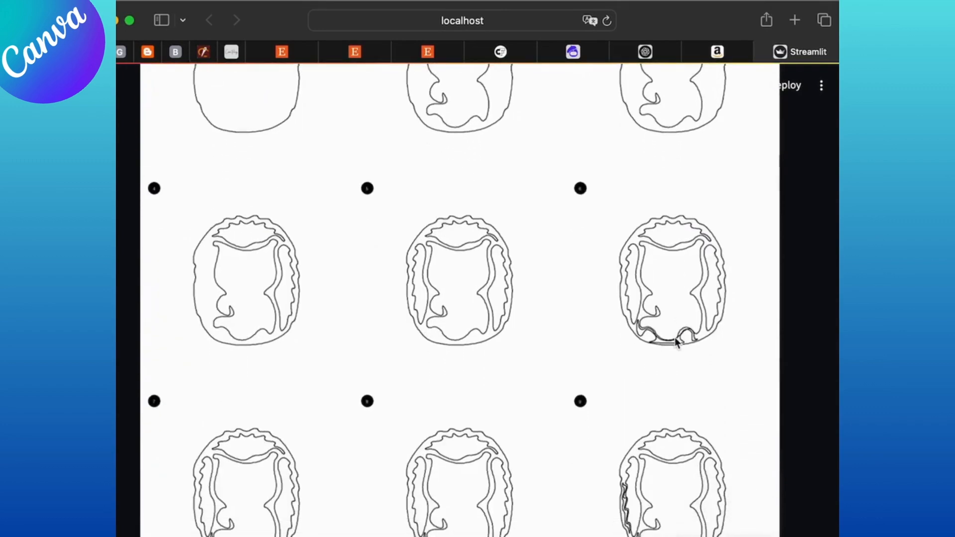
{"action": "scroll", "coordinate": [538, 357], "scroll_direction": "down", "scroll_amount": 5}
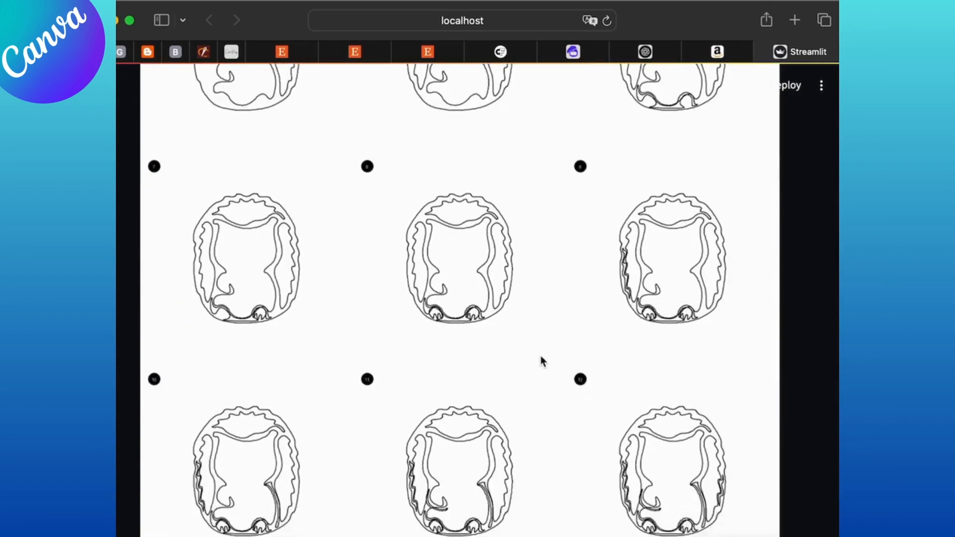
{"action": "scroll", "coordinate": [545, 338], "scroll_direction": "down", "scroll_amount": 2}
{"action": "scroll", "coordinate": [545, 338], "scroll_direction": "up", "scroll_amount": 11}
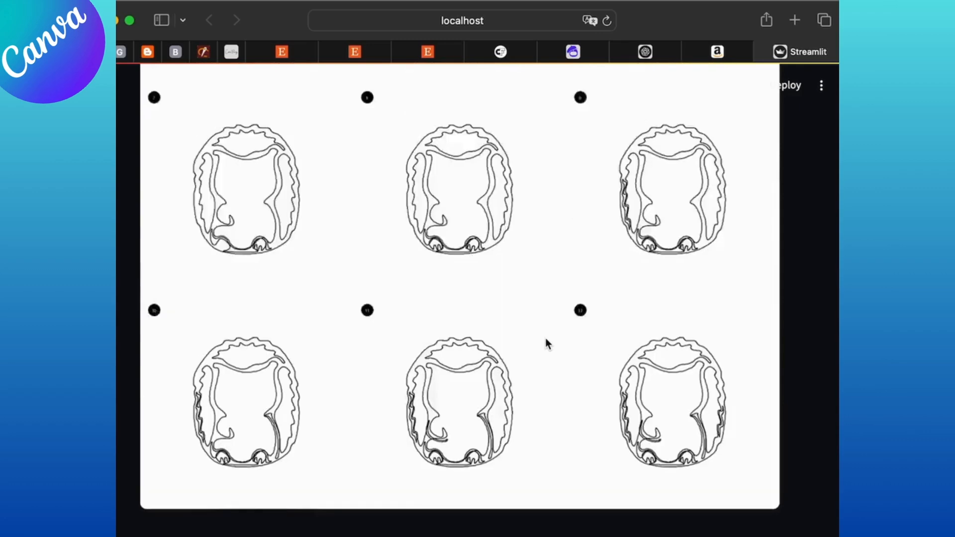
{"action": "scroll", "coordinate": [545, 338], "scroll_direction": "up", "scroll_amount": 7}
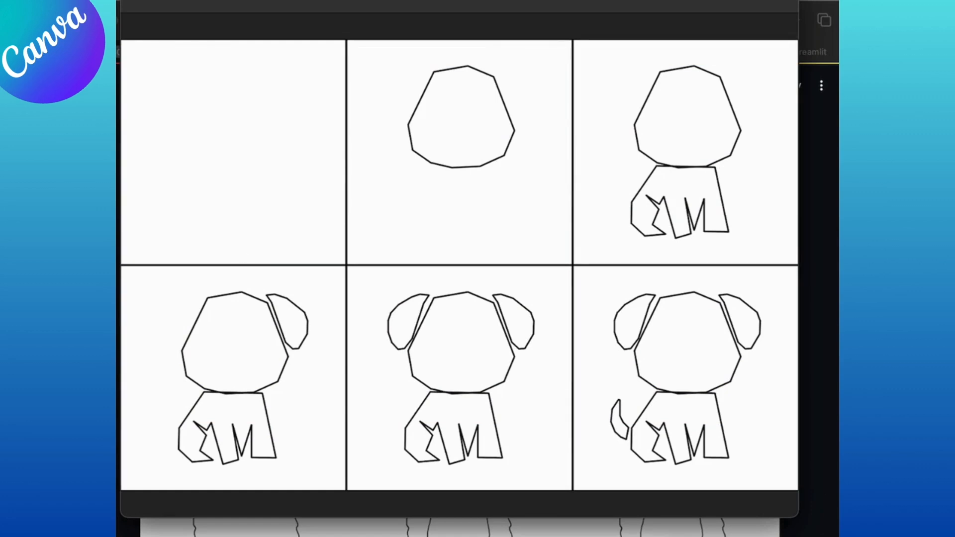
Close the six-panel dog drawing and look over the saved draw_worksheet files showing the bear and the dog.
{"action": "left_click", "coordinate": [146, 2]}
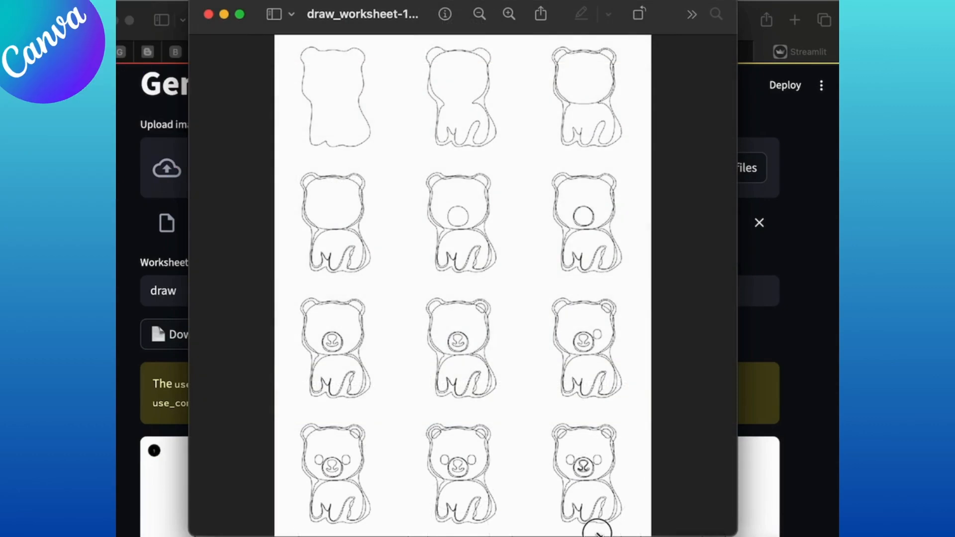
{"action": "left_click_drag", "start_coordinate": [597, 526], "coordinate": [593, 514]}
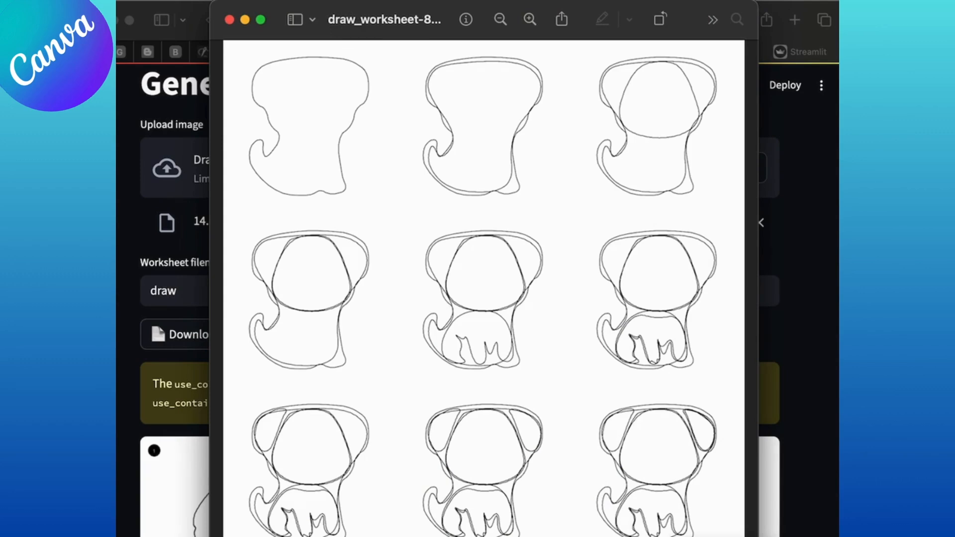
Compare the dog drawings in the saved draw_worksheet and step_worksheet files, viewing the latter's full page over the Canva design.
{"action": "scroll", "coordinate": [592, 532], "scroll_direction": "down", "scroll_amount": 3}
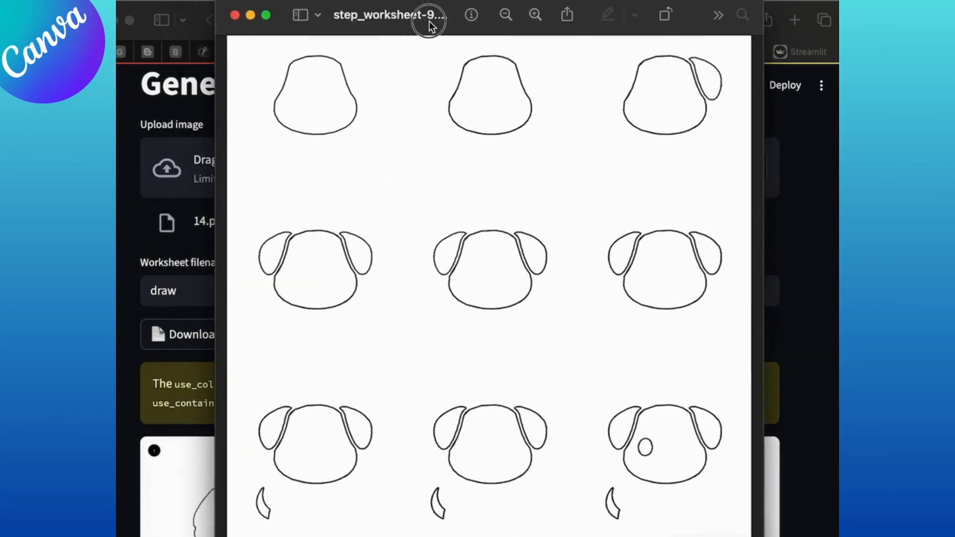
{"action": "left_click_drag", "start_coordinate": [428, 26], "coordinate": [433, 25]}
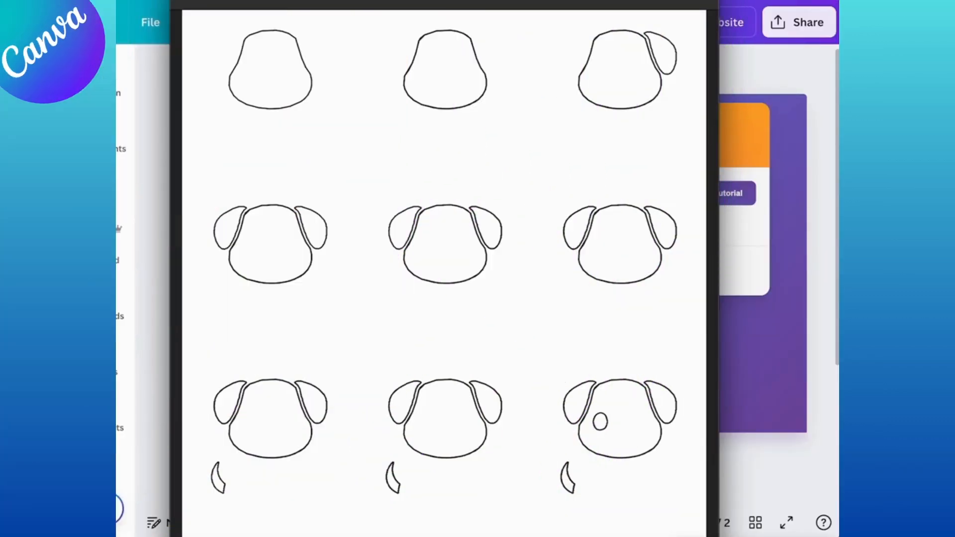
{"action": "key", "text": "super+minus"}
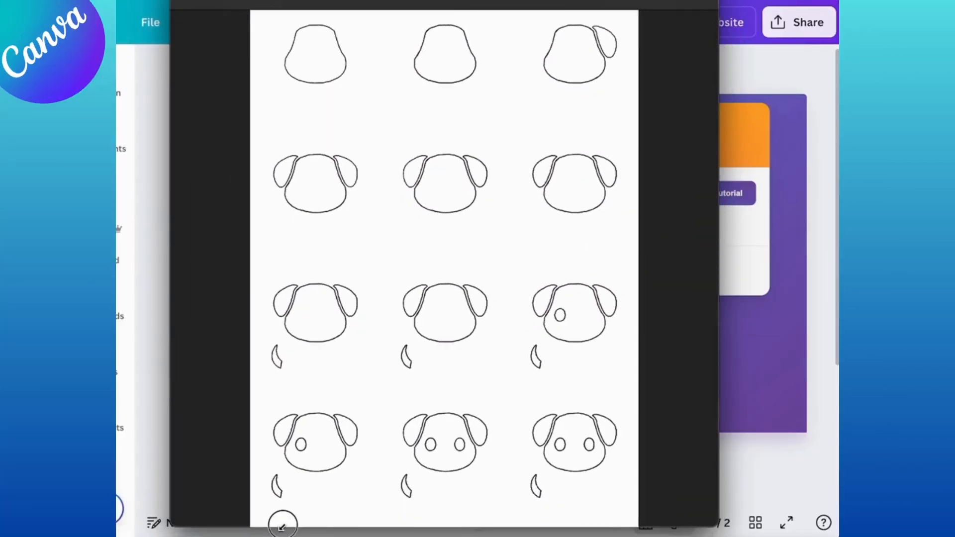
{"action": "left_click_drag", "start_coordinate": [408, 0], "coordinate": [445, 0]}
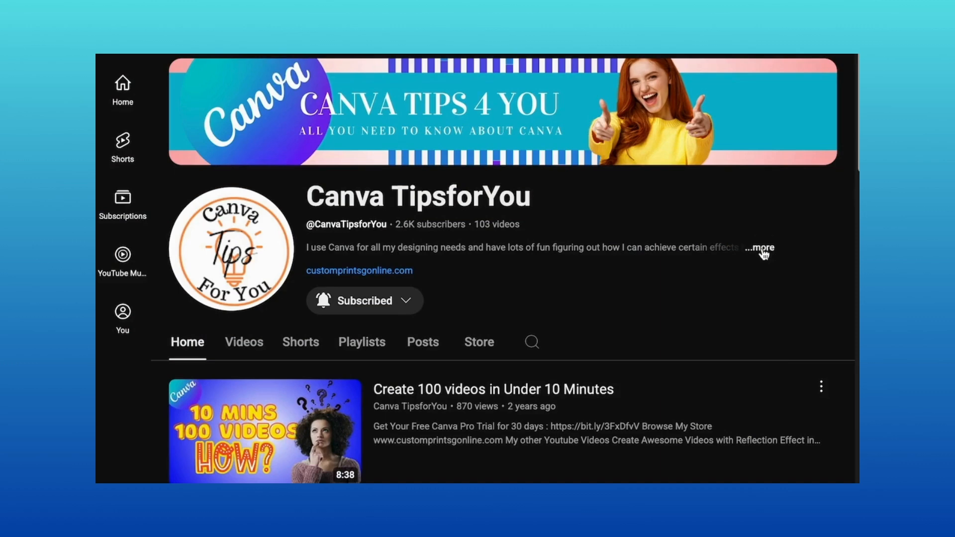
Visit customprintsgonline.com from the YouTube channel page and read the product page for I Spy: 25-Page Printable Workbook for Pre-School Kids.
{"action": "left_click", "coordinate": [360, 271]}
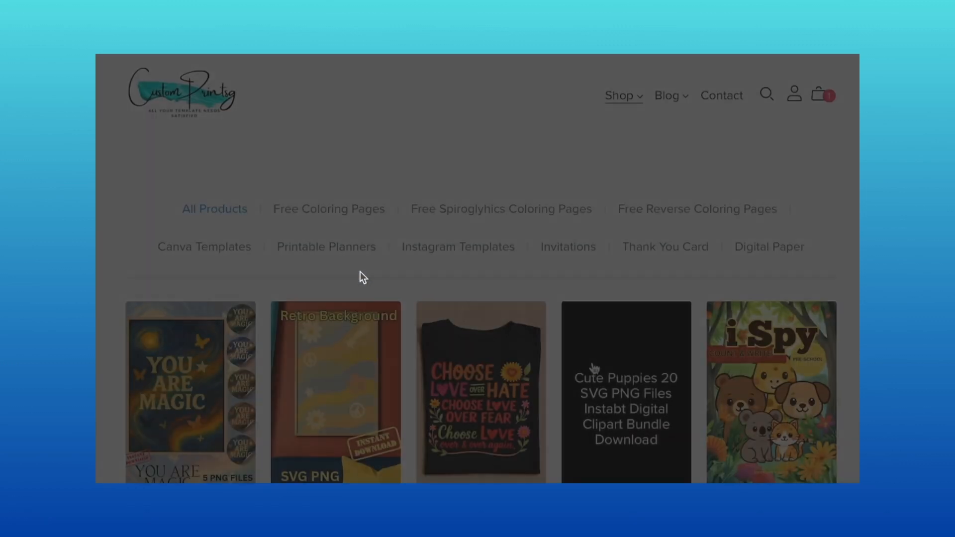
{"action": "scroll", "coordinate": [592, 366], "scroll_direction": "down", "scroll_amount": 3}
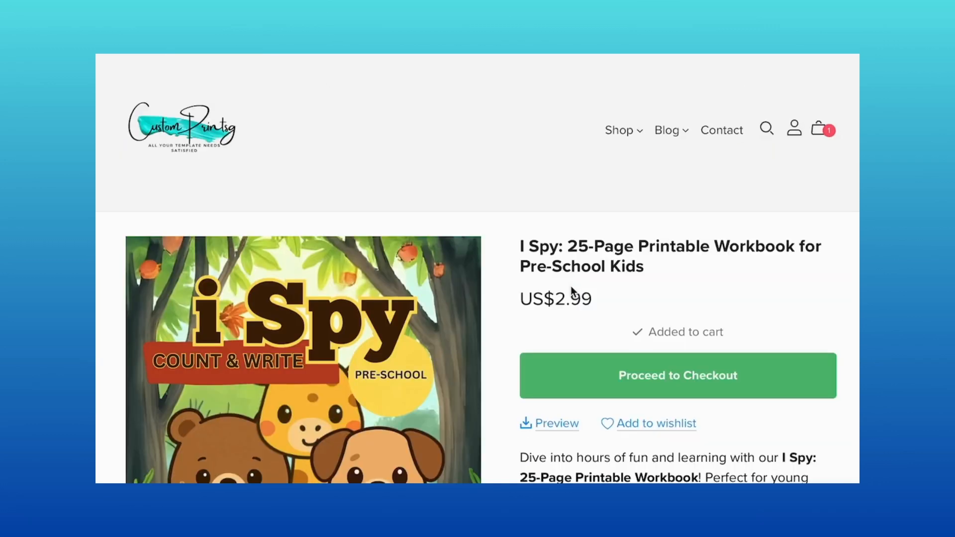
{"action": "scroll", "coordinate": [576, 288], "scroll_direction": "down", "scroll_amount": 5}
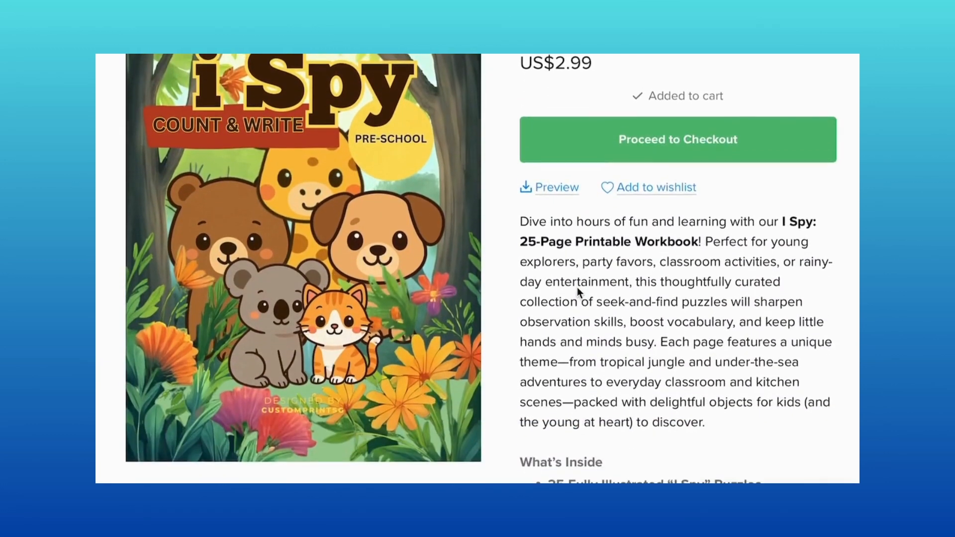
{"action": "scroll", "coordinate": [576, 287], "scroll_direction": "up", "scroll_amount": 2}
{"action": "scroll", "coordinate": [577, 287], "scroll_direction": "down", "scroll_amount": 15}
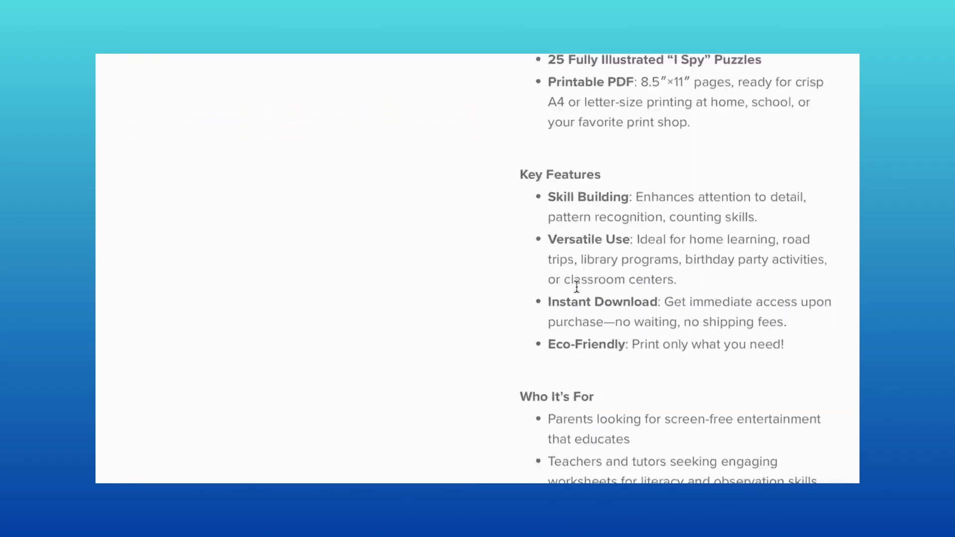
{"action": "scroll", "coordinate": [577, 286], "scroll_direction": "up", "scroll_amount": 18}
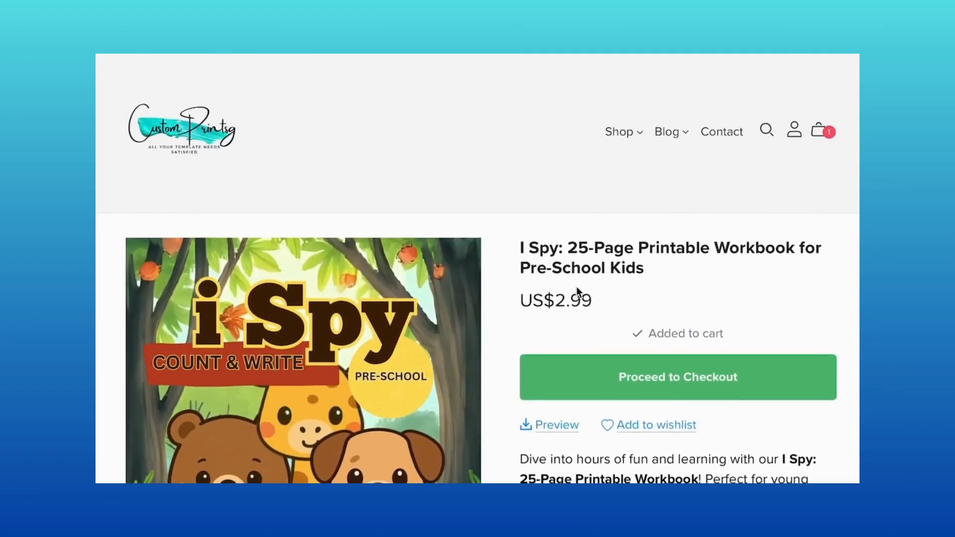
{"action": "scroll", "coordinate": [577, 287], "scroll_direction": "down", "scroll_amount": 4}
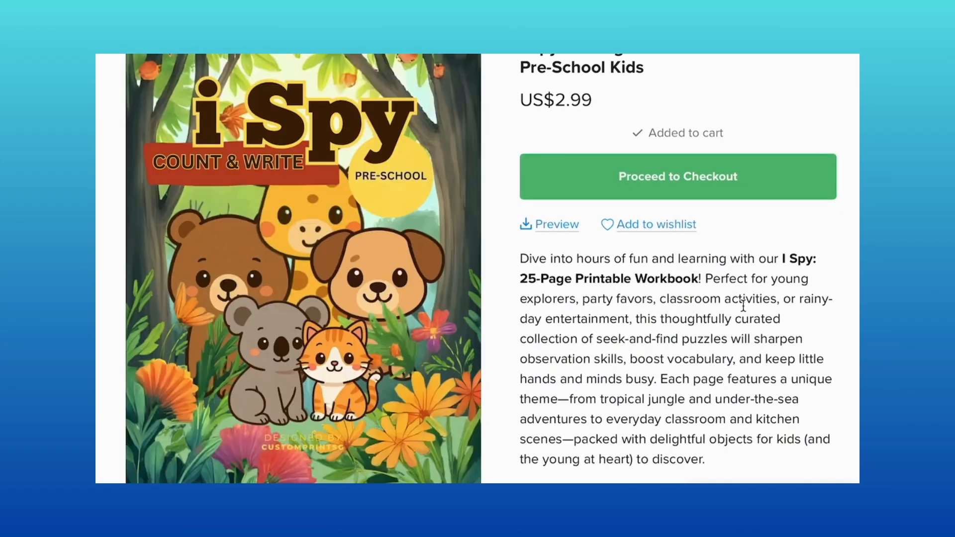
{"action": "scroll", "coordinate": [741, 303], "scroll_direction": "up", "scroll_amount": 2}
{"action": "scroll", "coordinate": [756, 313], "scroll_direction": "up", "scroll_amount": 2}
{"action": "scroll", "coordinate": [758, 312], "scroll_direction": "down", "scroll_amount": 6}
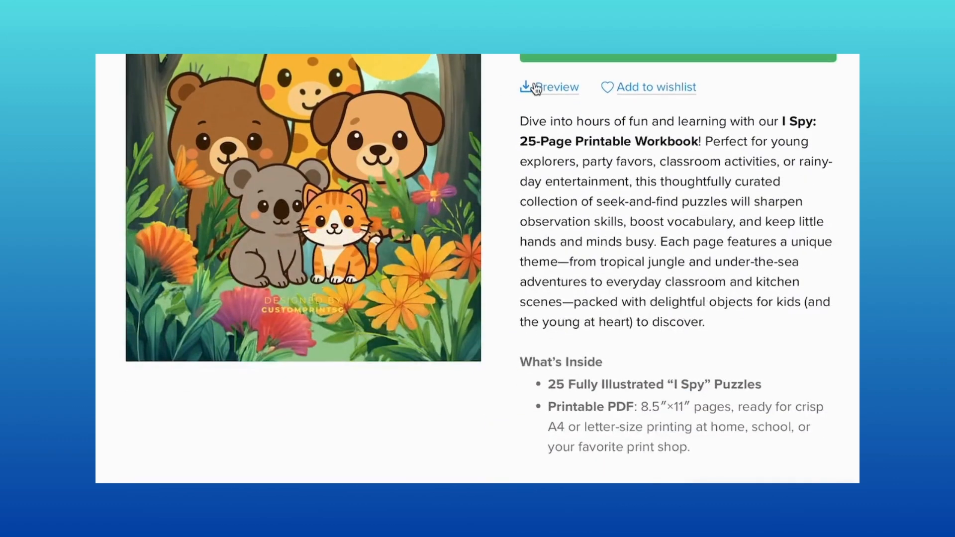
Download the I Spy workbook's preview, view the sample page in preview.png and close it.
{"action": "left_click", "coordinate": [558, 92]}
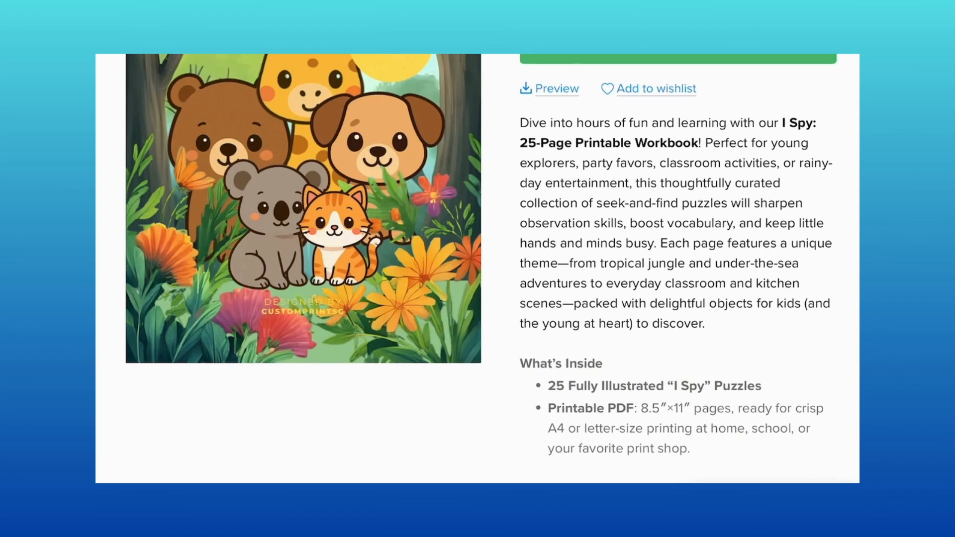
{"action": "left_click", "coordinate": [715, 55]}
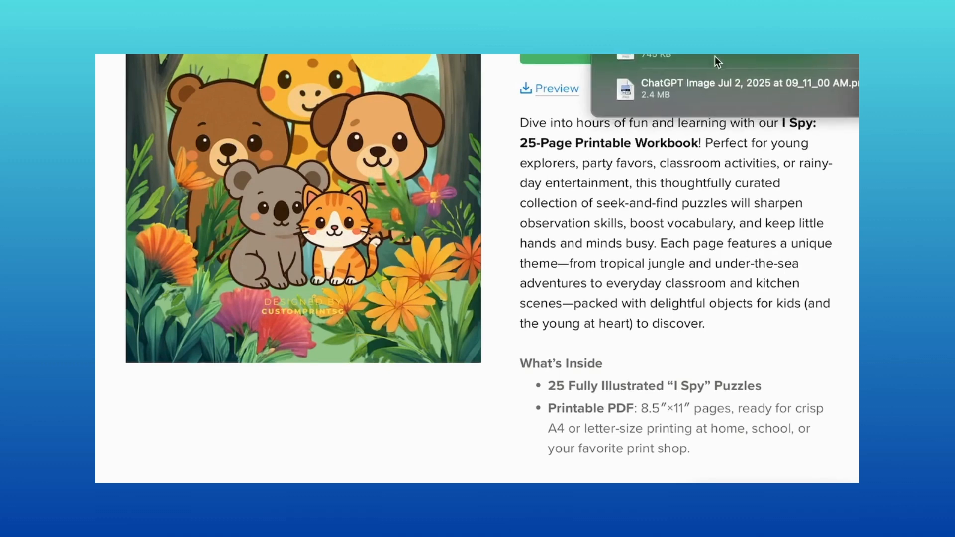
{"action": "double_click", "coordinate": [792, 64]}
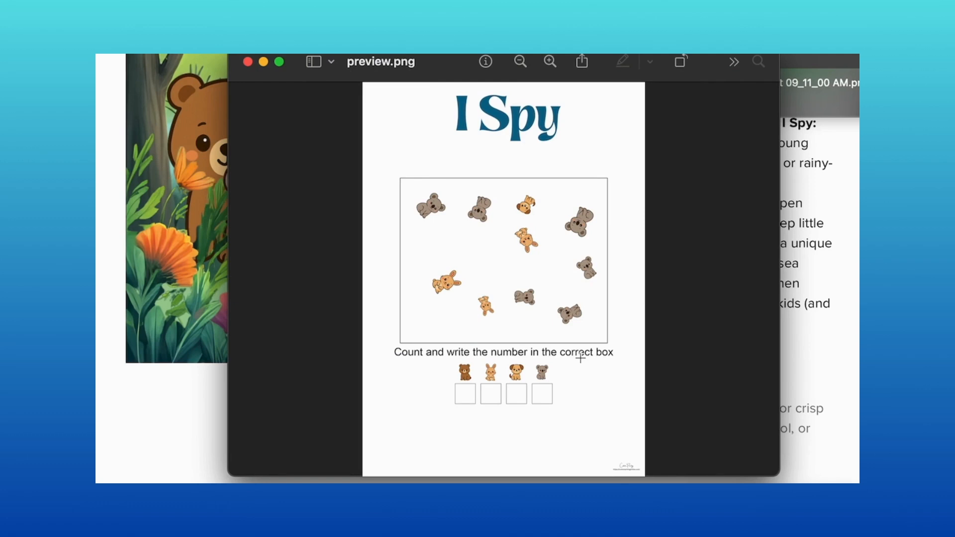
{"action": "left_click", "coordinate": [247, 62]}
{"action": "left_click", "coordinate": [371, 192]}
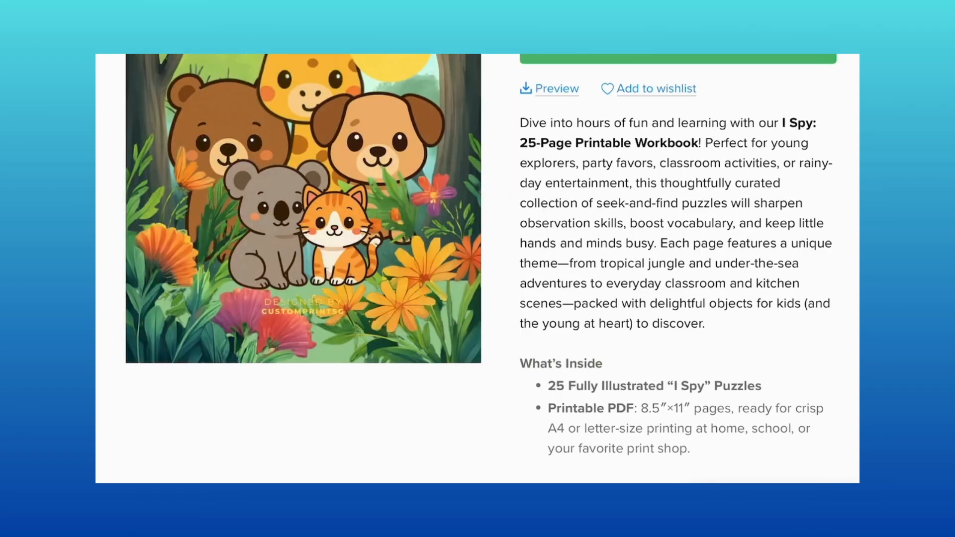
Read the shop's blog post "Free i-Spy Worksheet Generator is Here!", covering its key features, getting-started instructions and premium plans.
{"action": "key", "text": "alt+Left"}
{"action": "scroll", "coordinate": [497, 238], "scroll_direction": "up", "scroll_amount": 3}
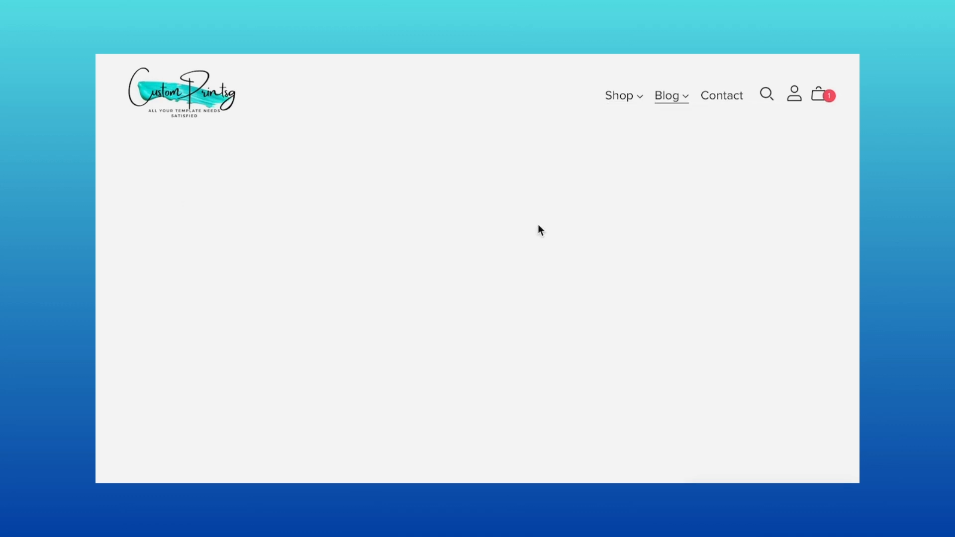
{"action": "scroll", "coordinate": [606, 285], "scroll_direction": "down", "scroll_amount": 2}
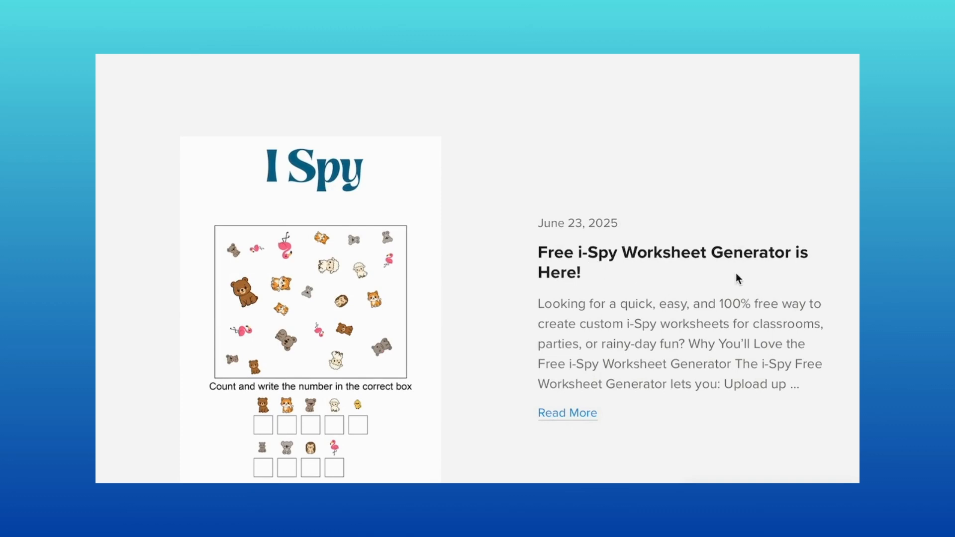
{"action": "left_click", "coordinate": [736, 273]}
{"action": "scroll", "coordinate": [701, 290], "scroll_direction": "down", "scroll_amount": 10}
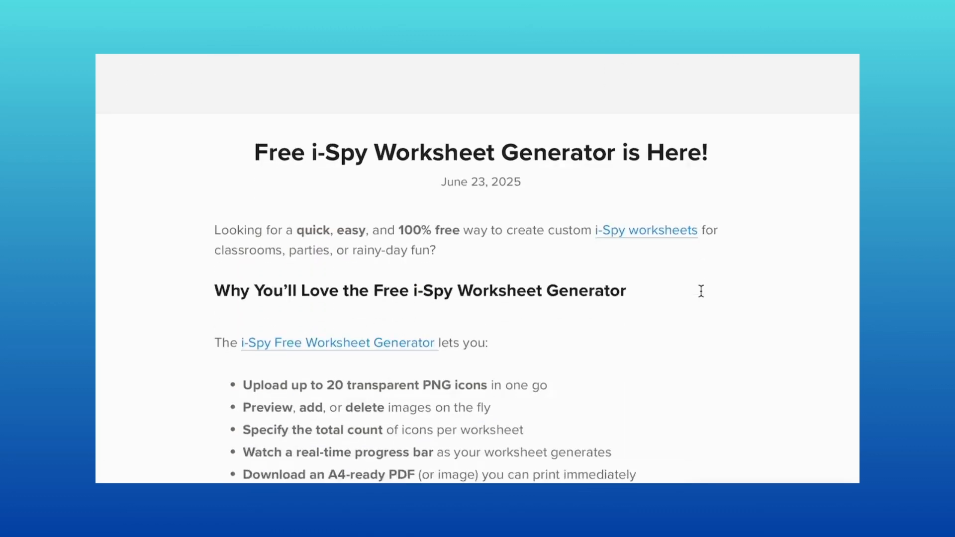
{"action": "scroll", "coordinate": [700, 291], "scroll_direction": "down", "scroll_amount": 10}
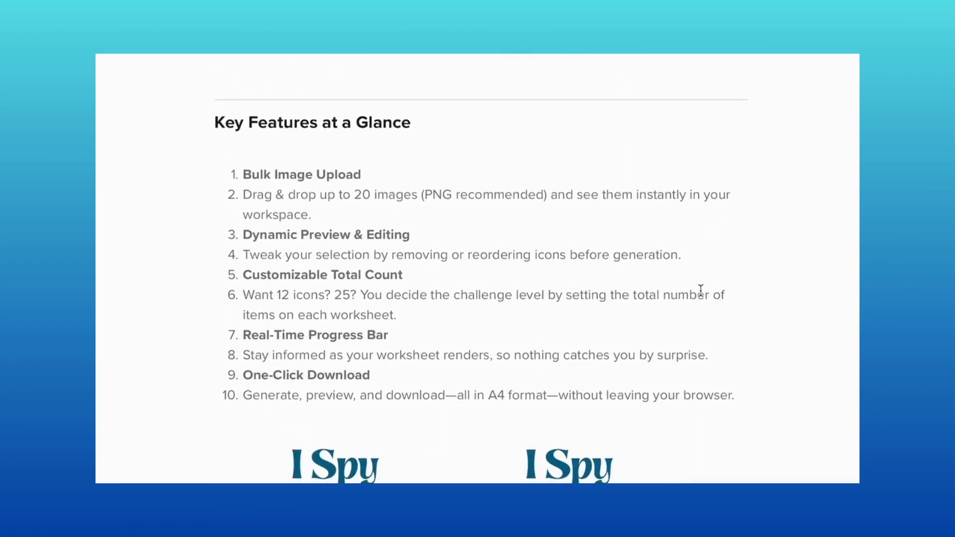
{"action": "scroll", "coordinate": [701, 290], "scroll_direction": "down", "scroll_amount": 10}
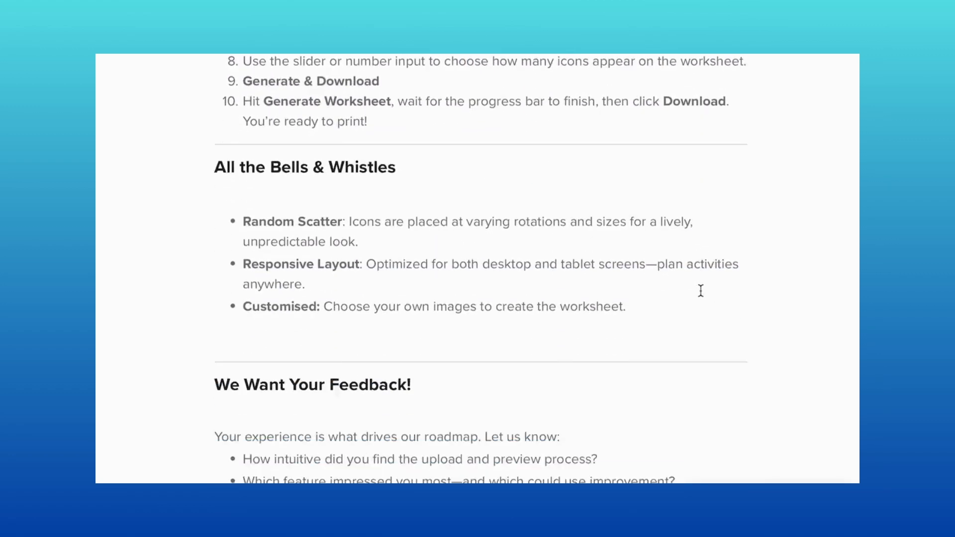
{"action": "scroll", "coordinate": [700, 290], "scroll_direction": "down", "scroll_amount": 10}
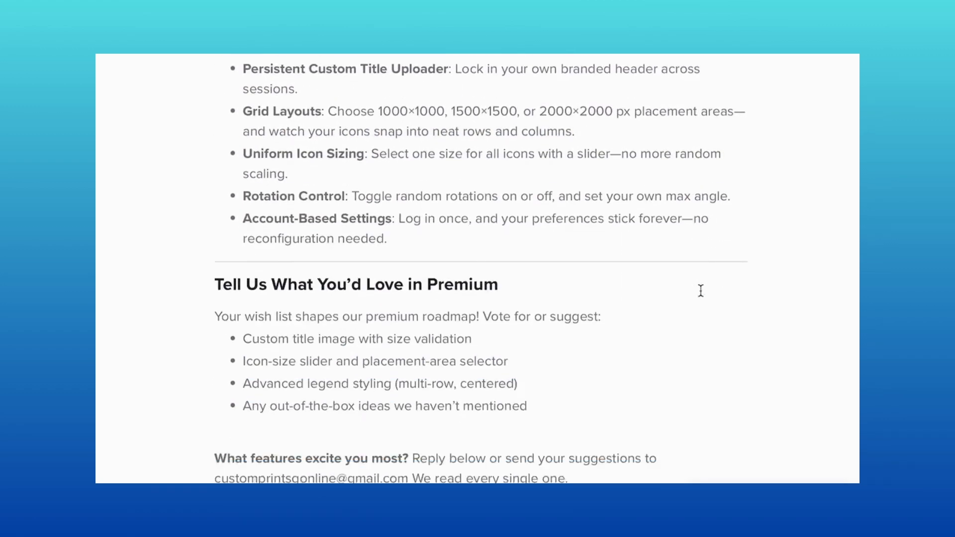
{"action": "scroll", "coordinate": [700, 290], "scroll_direction": "up", "scroll_amount": 15}
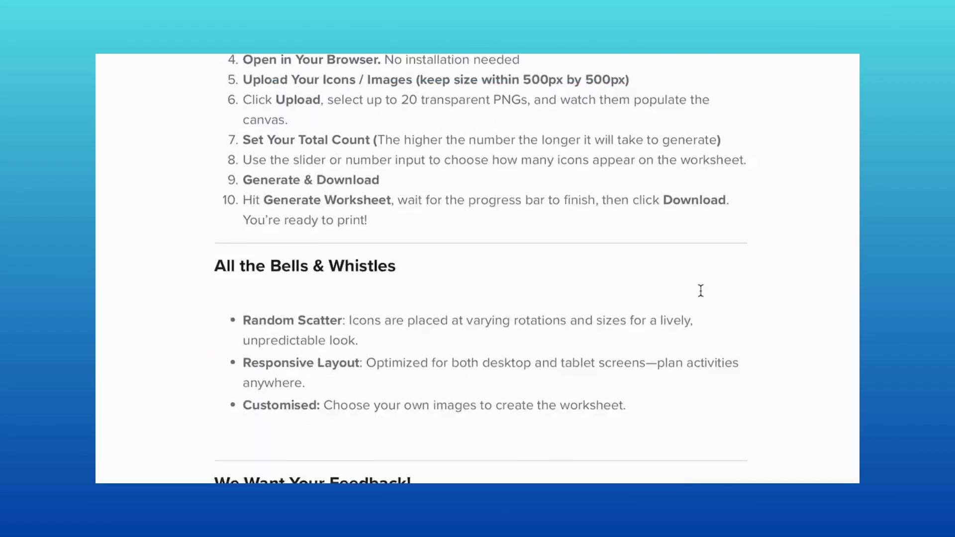
{"action": "scroll", "coordinate": [700, 290], "scroll_direction": "up", "scroll_amount": 4}
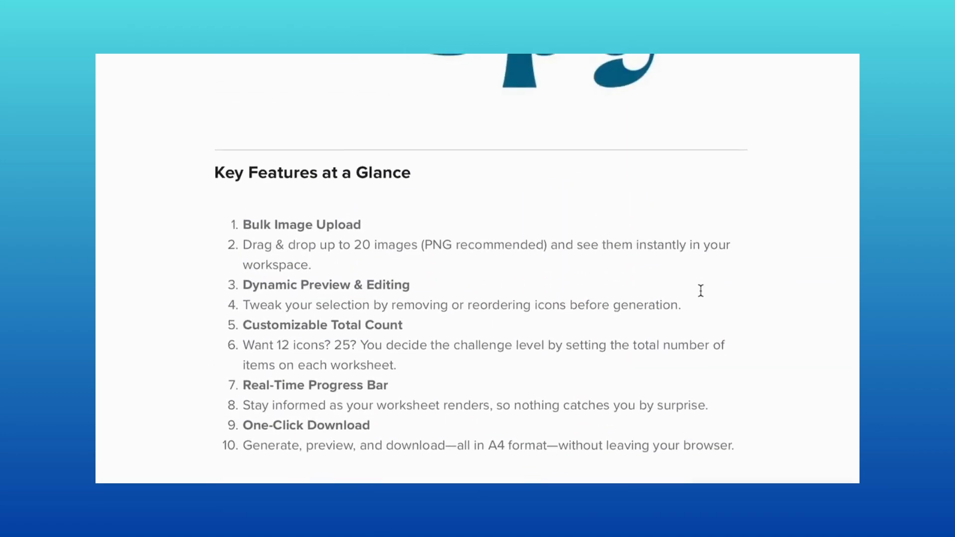
Follow the post's getting-started link to the free I Spy Worksheet Generator product and play its tutorial video.
{"action": "scroll", "coordinate": [700, 291], "scroll_direction": "down", "scroll_amount": 12}
{"action": "scroll", "coordinate": [700, 294], "scroll_direction": "down", "scroll_amount": 1}
{"action": "left_click", "coordinate": [465, 300]}
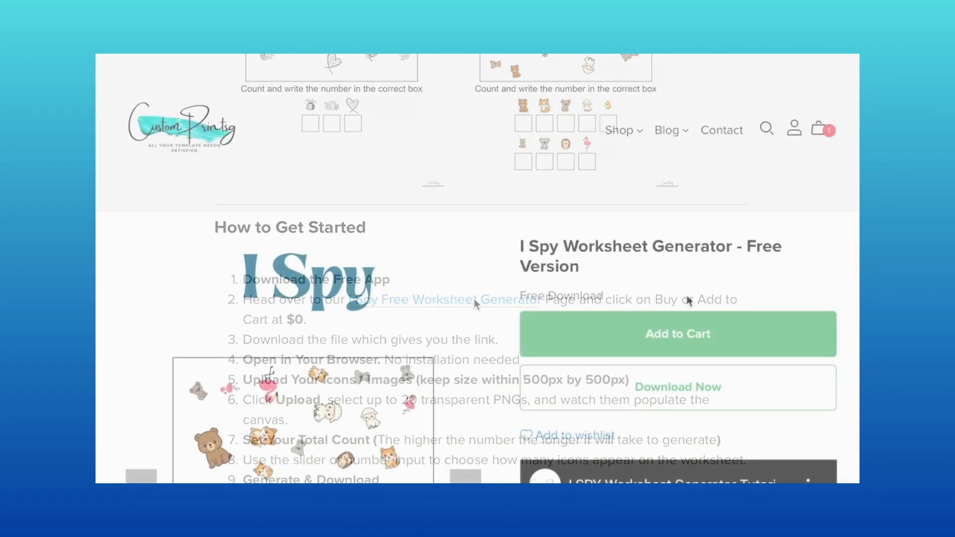
{"action": "scroll", "coordinate": [688, 293], "scroll_direction": "down", "scroll_amount": 4}
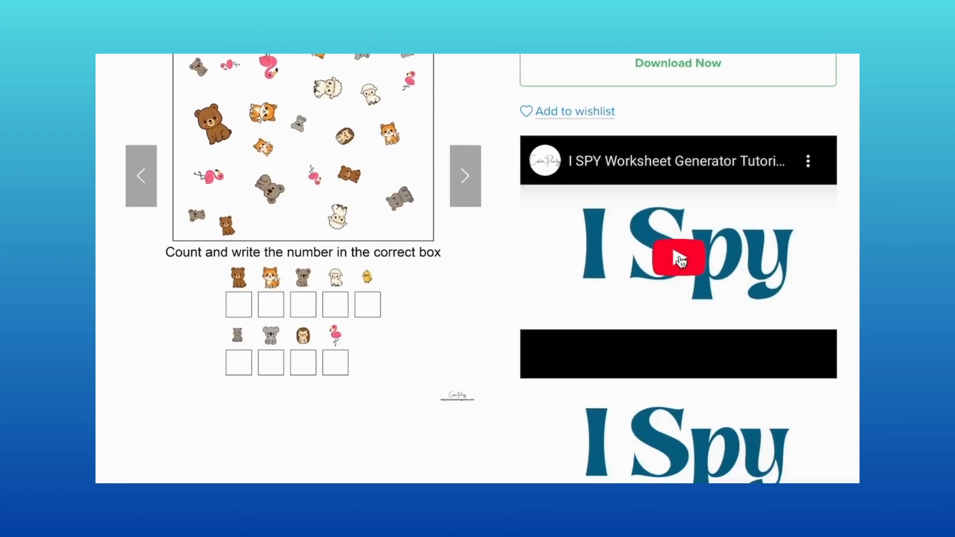
{"action": "left_click", "coordinate": [680, 259]}
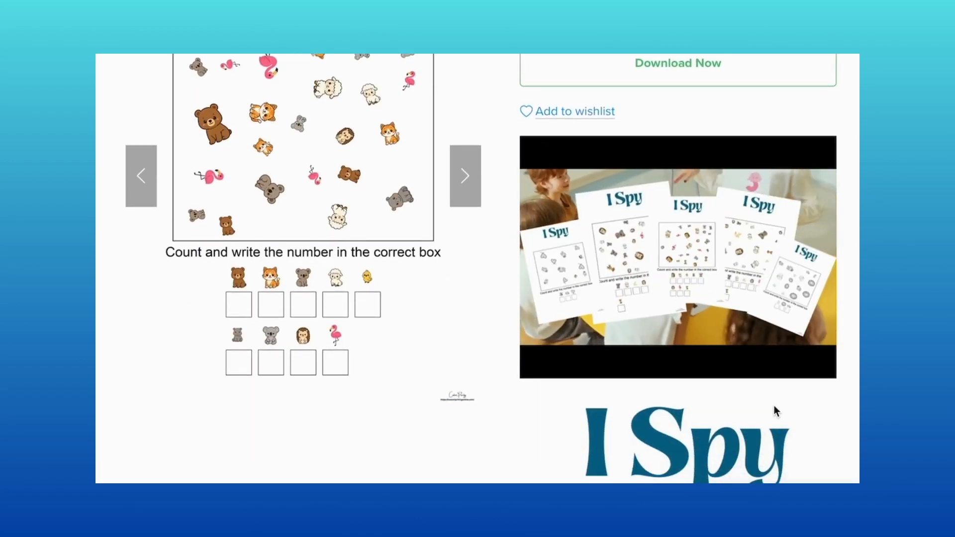
{"action": "mouse_move", "coordinate": [764, 226]}
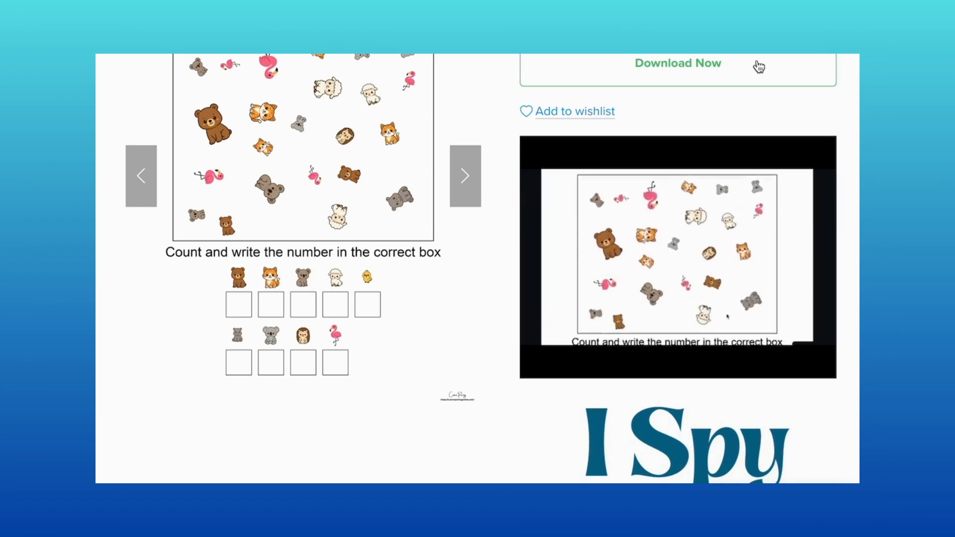
{"action": "mouse_move", "coordinate": [786, 148]}
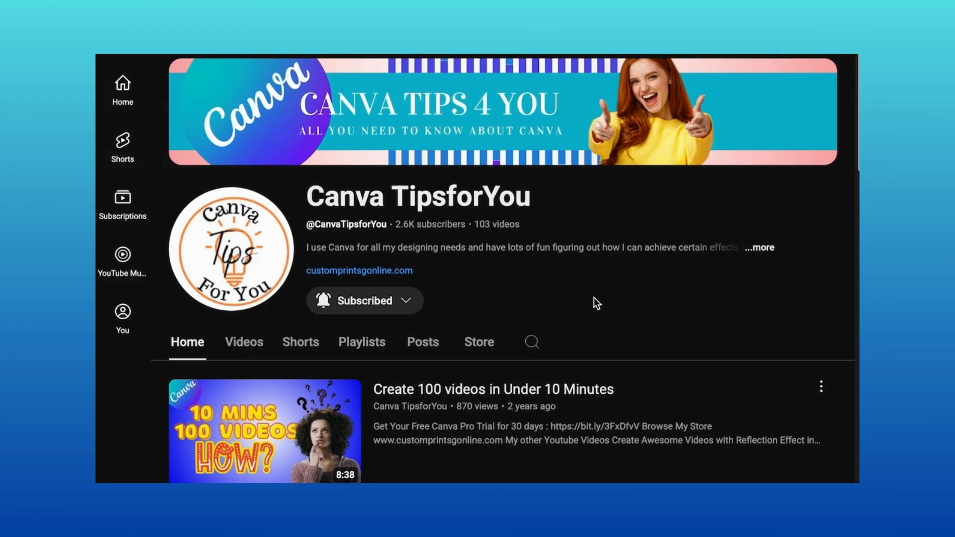
Play the How To Draw Book Generator KDP video from the Canva TipsforYou channel and skip ahead through it.
{"action": "scroll", "coordinate": [462, 209], "scroll_direction": "down", "scroll_amount": 8}
{"action": "left_click", "coordinate": [281, 371]}
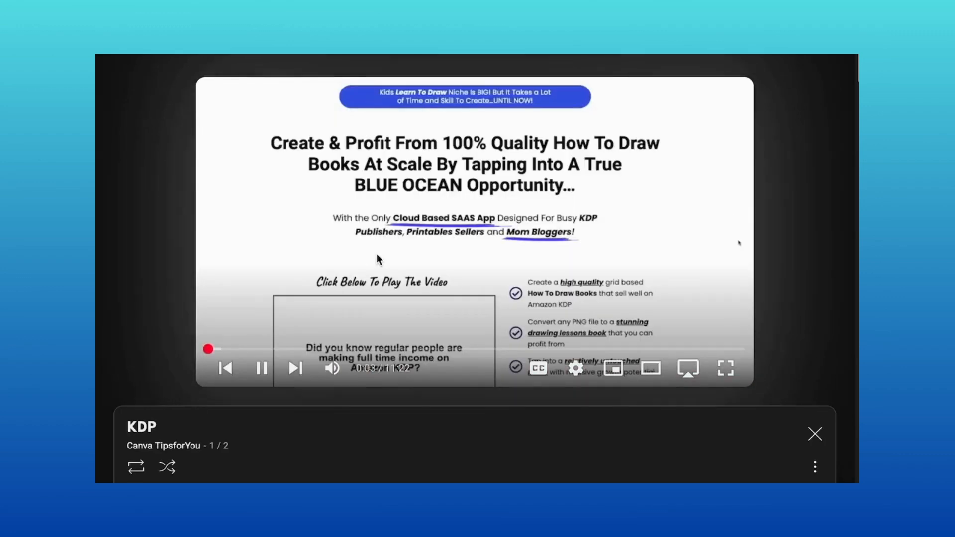
{"action": "left_click", "coordinate": [247, 349]}
{"action": "left_click_drag", "start_coordinate": [247, 350], "coordinate": [378, 350]}
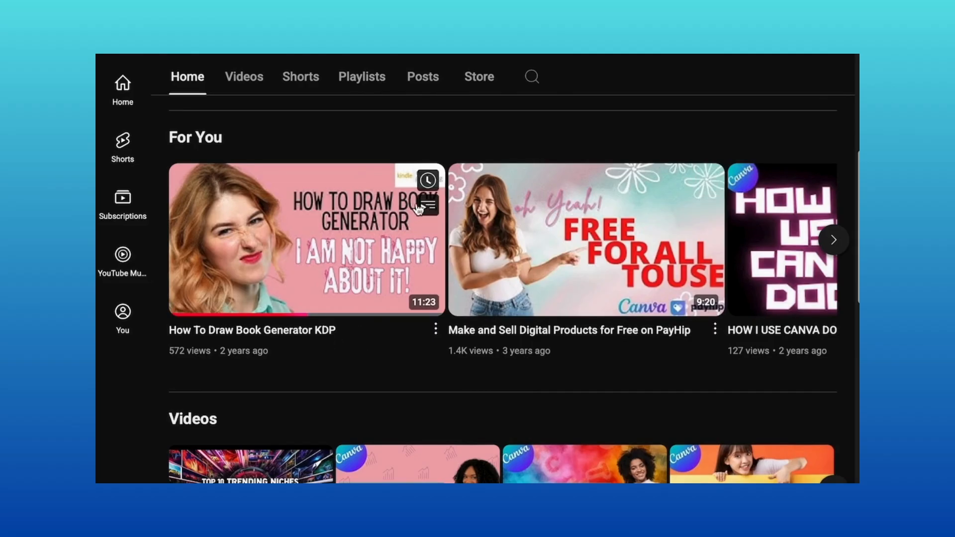
Browse the channel's recommended videos and look over its created playlists, including KDP, CHATGPT and Canva Effects.
{"action": "left_click", "coordinate": [834, 239]}
{"action": "left_click", "coordinate": [833, 240]}
{"action": "left_click", "coordinate": [834, 240]}
{"action": "scroll", "coordinate": [641, 345], "scroll_direction": "up", "scroll_amount": 4}
{"action": "scroll", "coordinate": [641, 345], "scroll_direction": "up", "scroll_amount": 4}
{"action": "left_click", "coordinate": [362, 341]}
{"action": "scroll", "coordinate": [614, 360], "scroll_direction": "down", "scroll_amount": 5}
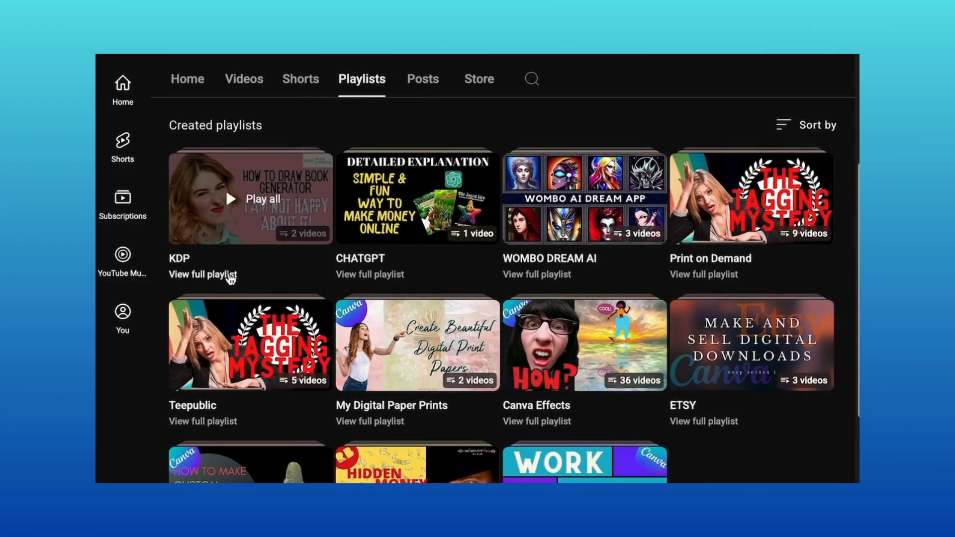
{"action": "scroll", "coordinate": [440, 389], "scroll_direction": "down", "scroll_amount": 1}
{"action": "scroll", "coordinate": [440, 388], "scroll_direction": "down", "scroll_amount": 1}
{"action": "scroll", "coordinate": [440, 388], "scroll_direction": "up", "scroll_amount": 1}
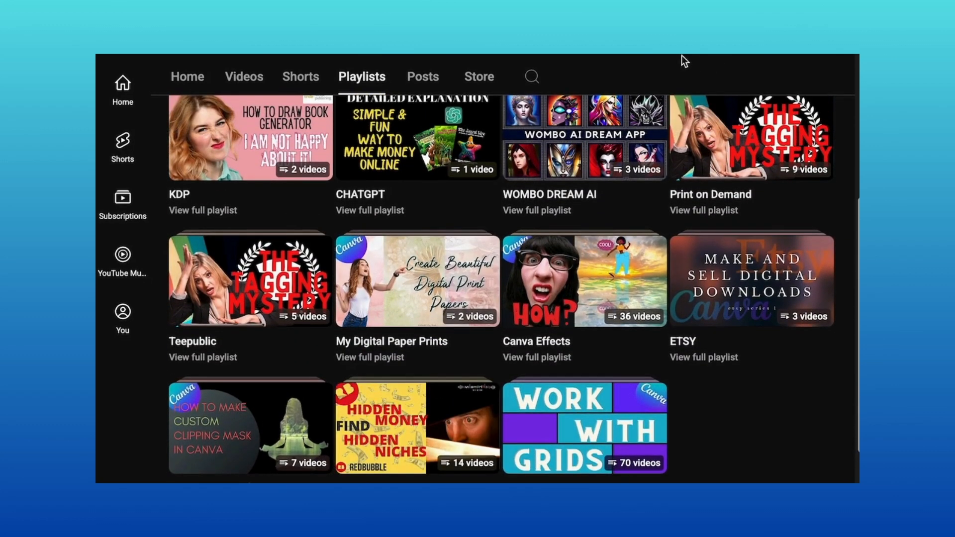